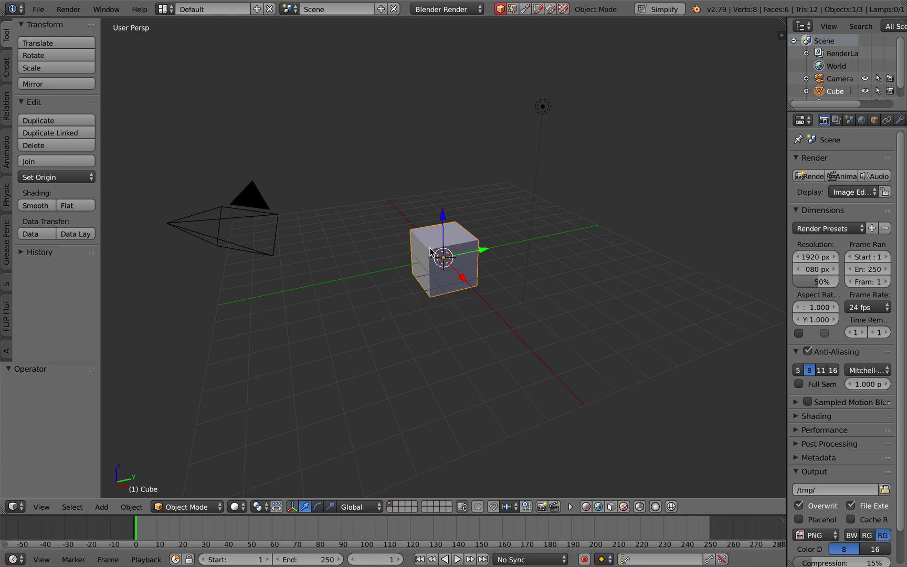
- Delete all default objects from the scene, including the cube, camera and lamp
{"action": "middle_click_drag", "start_coordinate": [505, 240], "coordinate": [503, 236]}
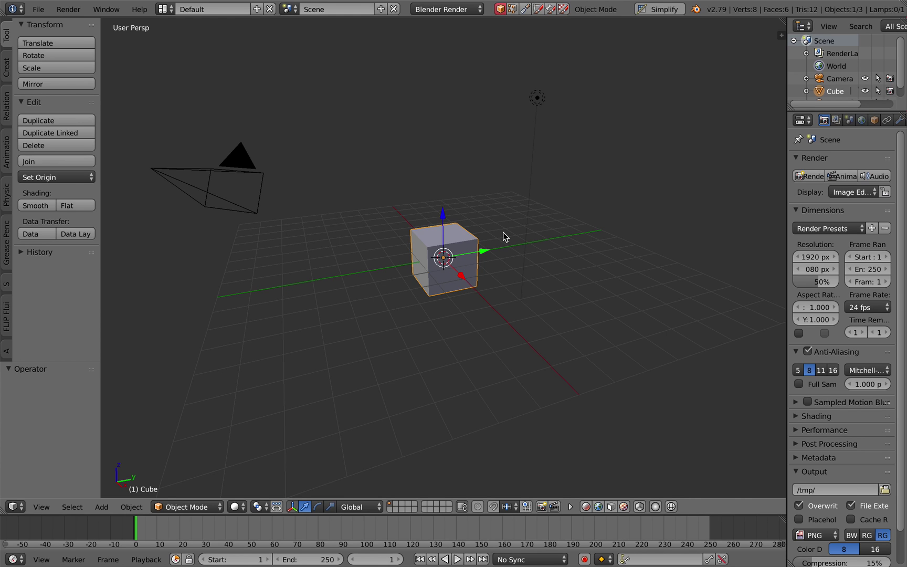
{"action": "middle_click_drag", "start_coordinate": [474, 192], "coordinate": [476, 193]}
{"action": "key", "text": "a"}
{"action": "key", "text": "a"}
{"action": "key", "text": "x"}
{"action": "left_click", "coordinate": [464, 192]}
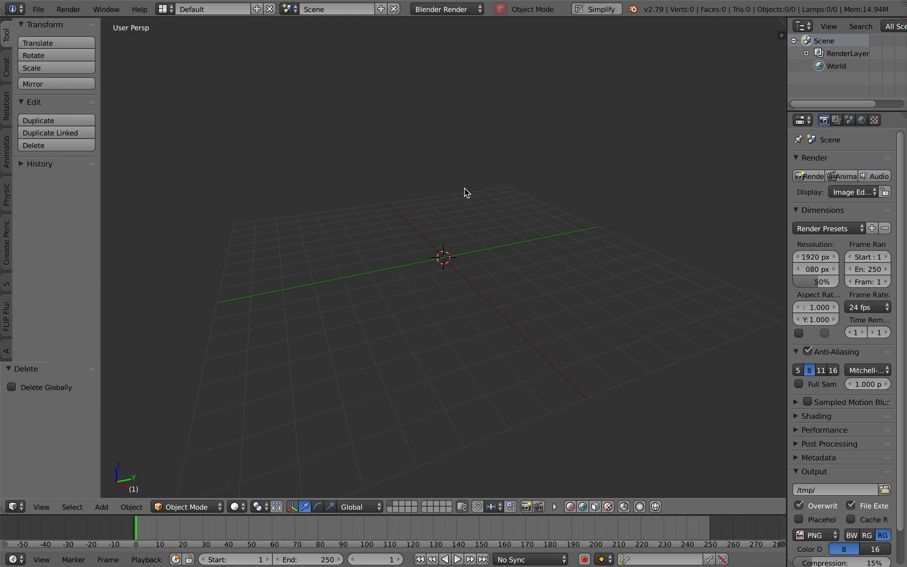
- Add a grid mesh with 10 by 10 subdivisions and a radius of 1.000 at the world origin
{"action": "key", "text": "shift+a"}
{"action": "mouse_move", "coordinate": [380, 215]}
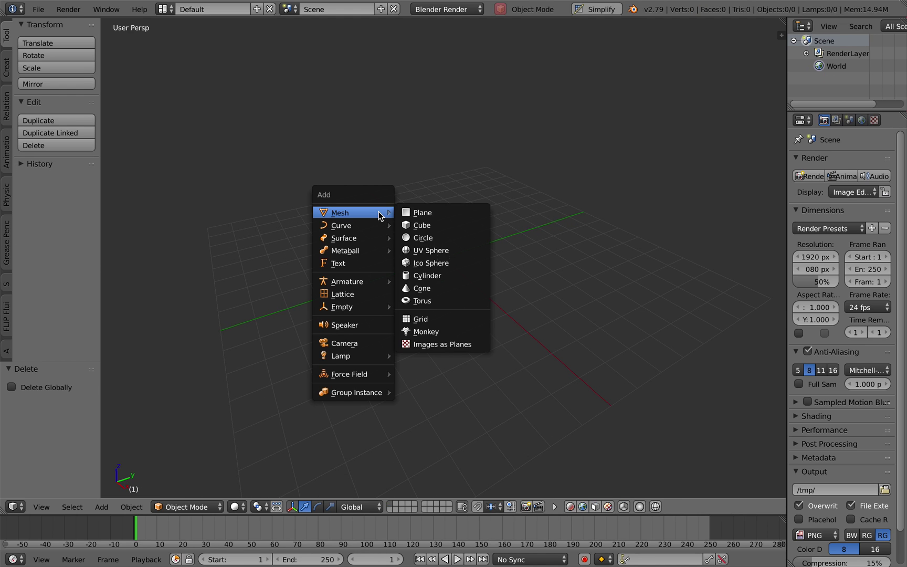
{"action": "left_click", "coordinate": [424, 318]}
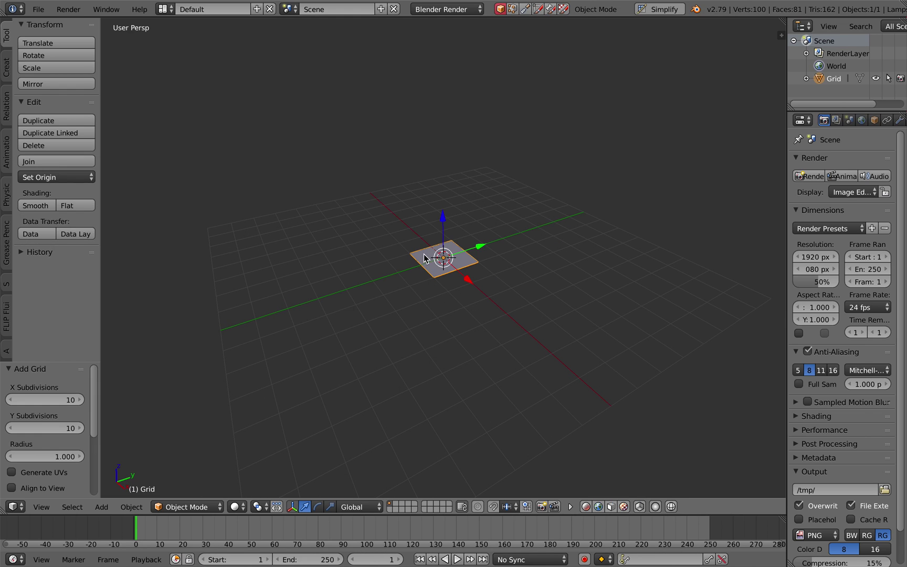
{"action": "middle_click_drag", "start_coordinate": [427, 257], "coordinate": [473, 268]}
{"action": "scroll", "coordinate": [473, 272], "scroll_direction": "up", "scroll_amount": 4}
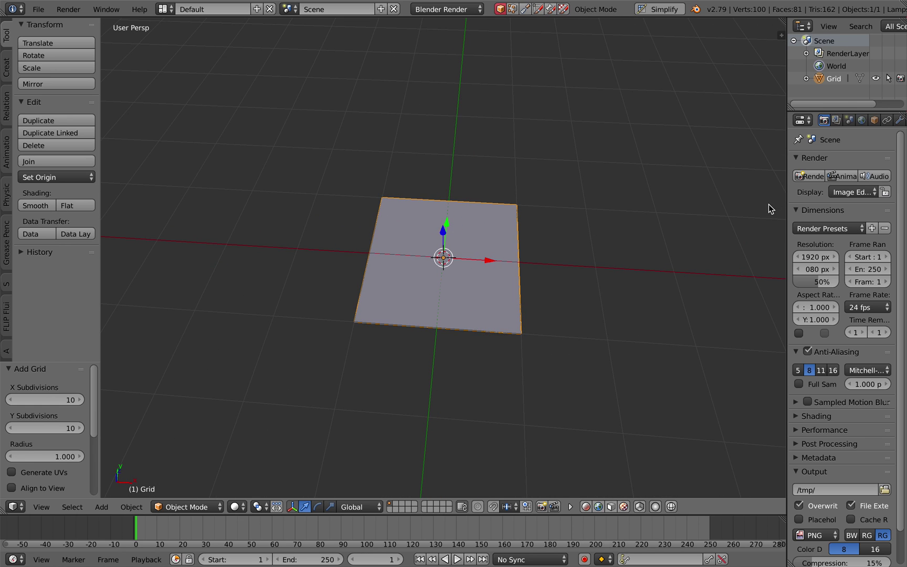
- Enable the Wire and Draw All Edges display options for the grid object
{"action": "left_click", "coordinate": [874, 121]}
{"action": "left_click_drag", "start_coordinate": [787, 89], "coordinate": [637, 90]}
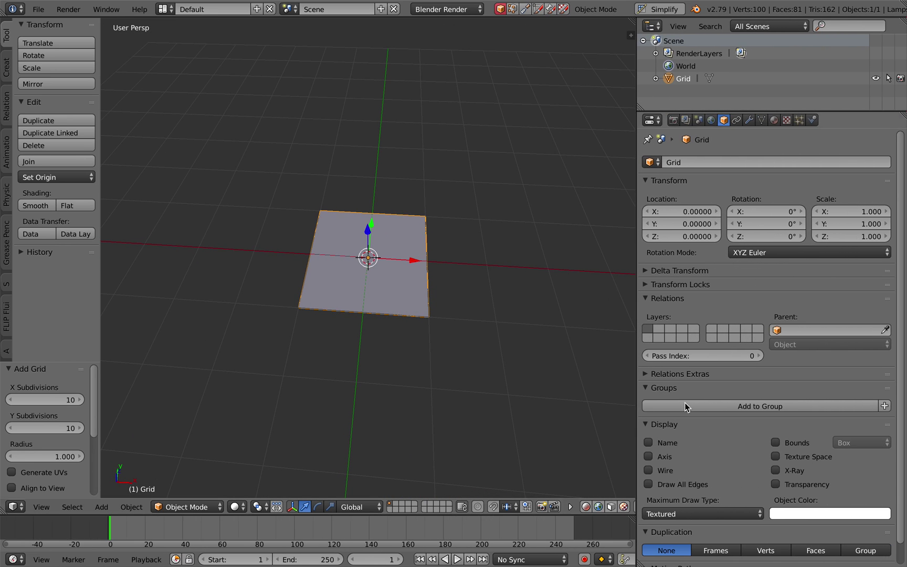
{"action": "left_click", "coordinate": [652, 485]}
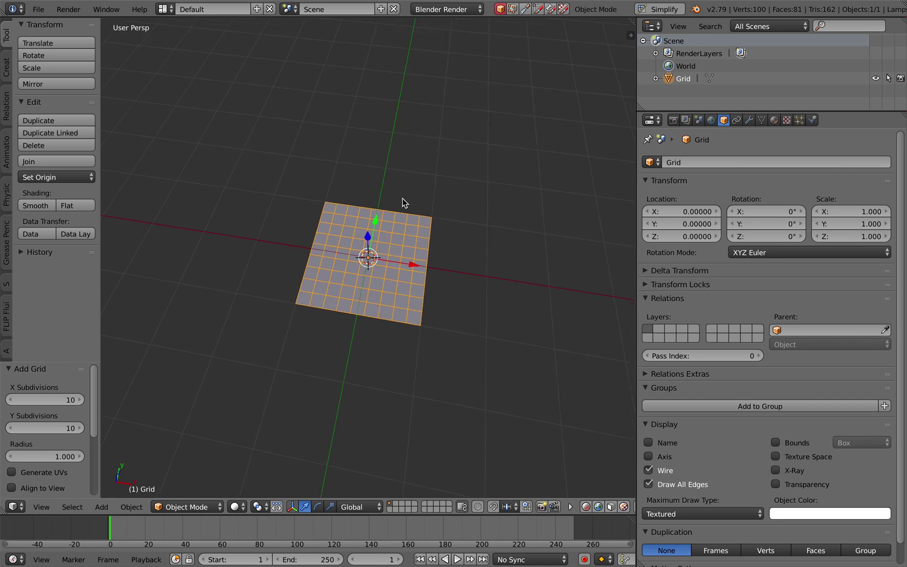
{"action": "mouse_move", "coordinate": [405, 203]}
{"action": "middle_mouse_down"}
{"action": "mouse_move", "coordinate": [376, 196]}
{"action": "mouse_move", "coordinate": [381, 217]}
{"action": "mouse_move", "coordinate": [408, 221]}
{"action": "mouse_move", "coordinate": [290, 227]}
{"action": "mouse_move", "coordinate": [354, 219]}
{"action": "middle_mouse_up"}
{"action": "middle_click_drag", "start_coordinate": [287, 205], "coordinate": [347, 224]}
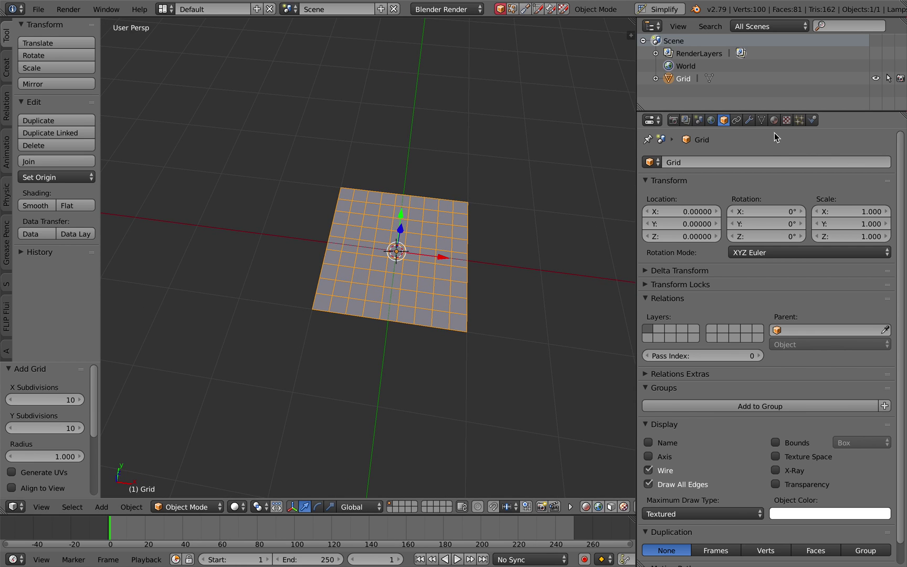
- Create a vertex group from the two corner vertices at the ends of the grid's negative X edge
{"action": "left_click", "coordinate": [763, 121]}
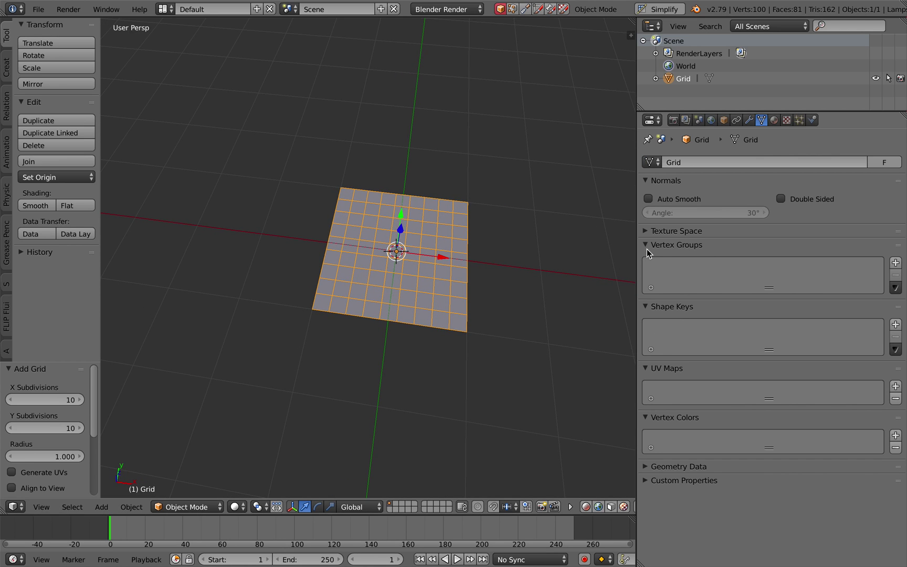
{"action": "middle_click_drag", "start_coordinate": [437, 242], "coordinate": [442, 241]}
{"action": "key", "text": "Tab"}
{"action": "right_click", "coordinate": [333, 185]}
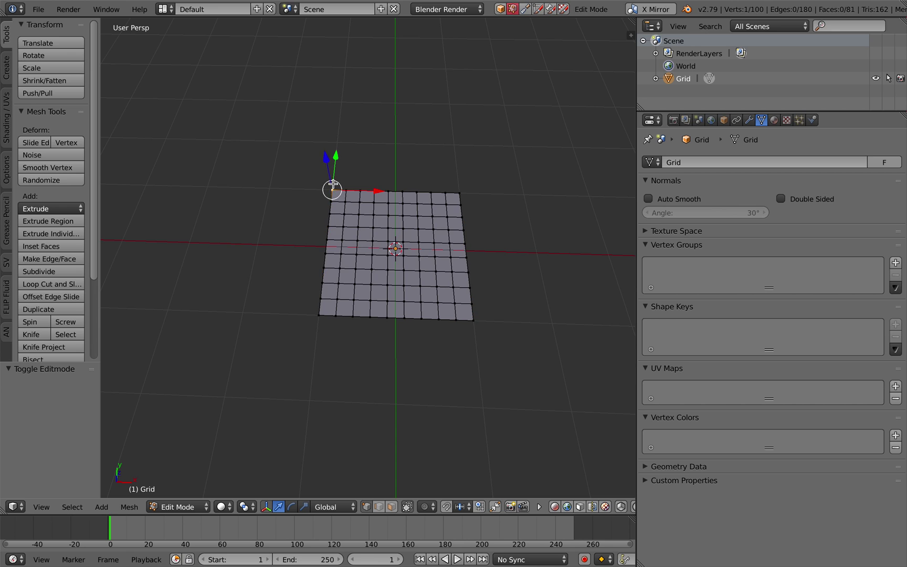
{"action": "middle_click_drag", "start_coordinate": [322, 311], "coordinate": [460, 290]}
{"action": "left_click", "coordinate": [895, 262]}
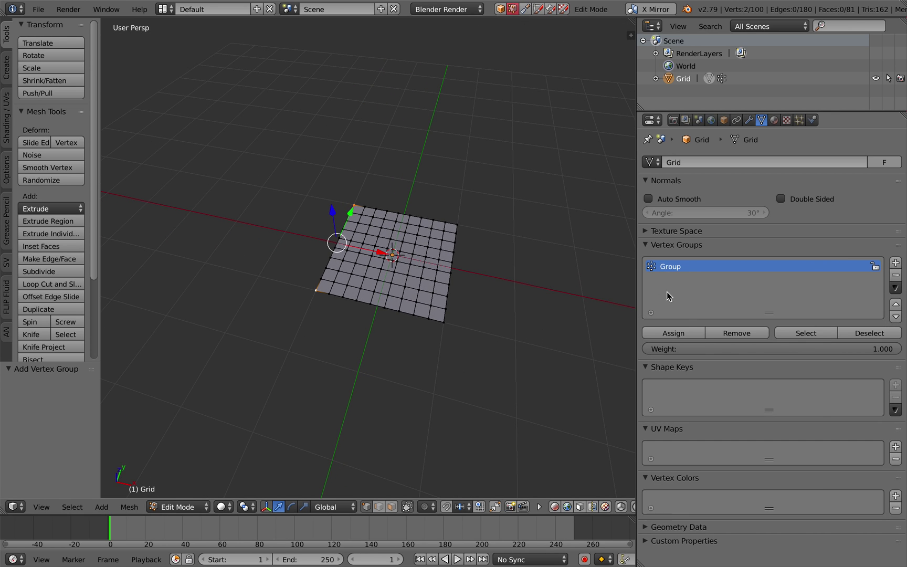
{"action": "middle_click_drag", "start_coordinate": [454, 255], "coordinate": [434, 244]}
{"action": "scroll", "coordinate": [433, 243], "scroll_direction": "up", "scroll_amount": 1}
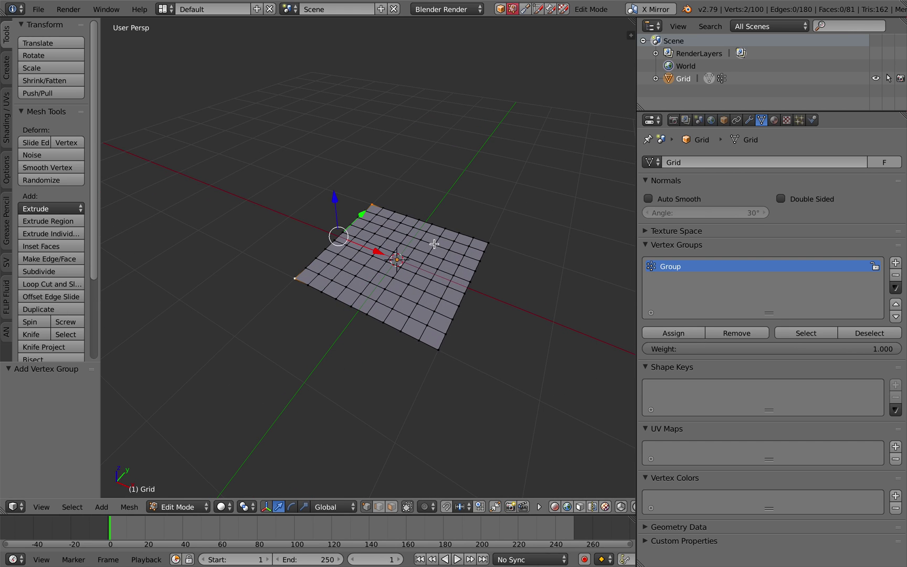
{"action": "key", "text": "Tab"}
- Add cloth physics to the grid and enable pinning with the vertex group named Group
{"action": "left_click", "coordinate": [813, 120]}
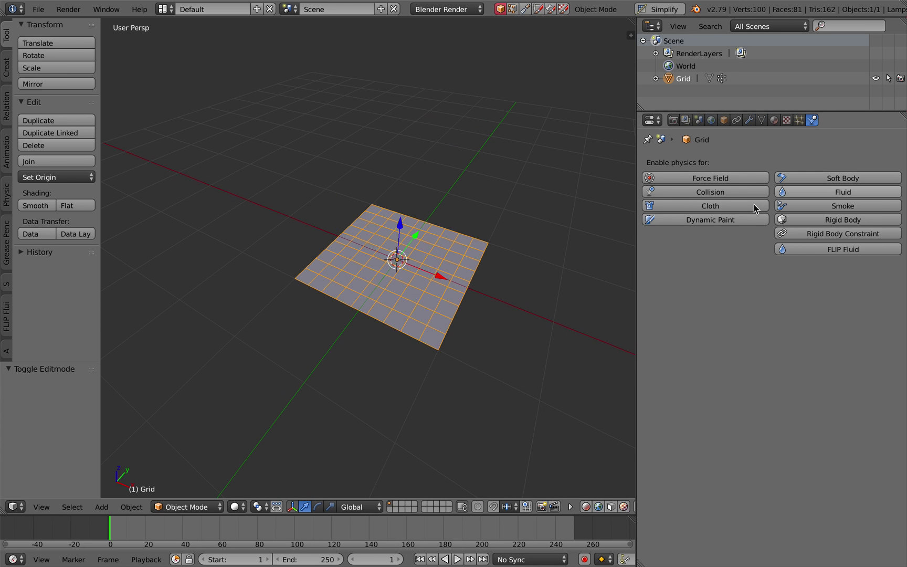
{"action": "left_click", "coordinate": [715, 205]}
{"action": "middle_click_drag", "start_coordinate": [492, 318], "coordinate": [653, 432]}
{"action": "left_click", "coordinate": [648, 390]}
{"action": "left_click", "coordinate": [703, 404]}
{"action": "left_click", "coordinate": [661, 536]}
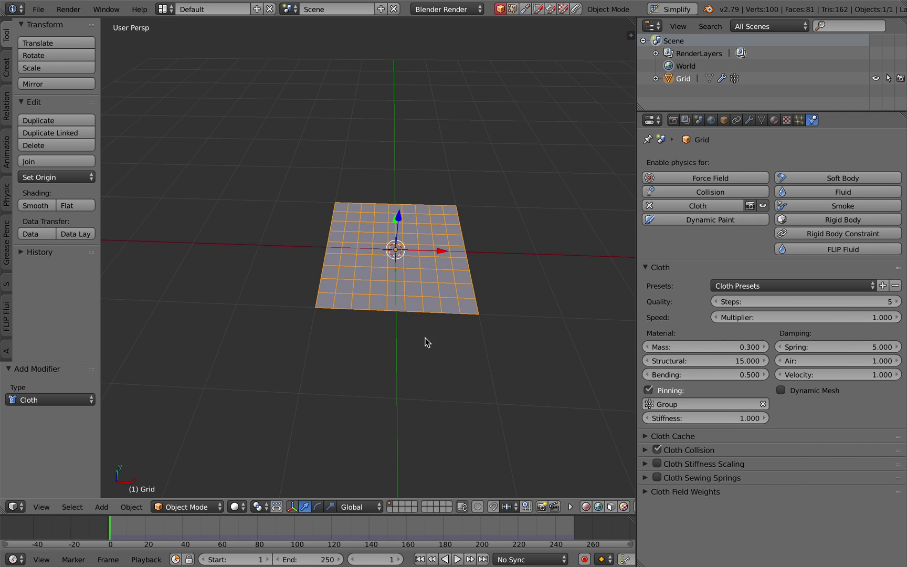
- Save the file to the Desktop as clothLoop_001.blend
{"action": "key", "text": "ctrl+s"}
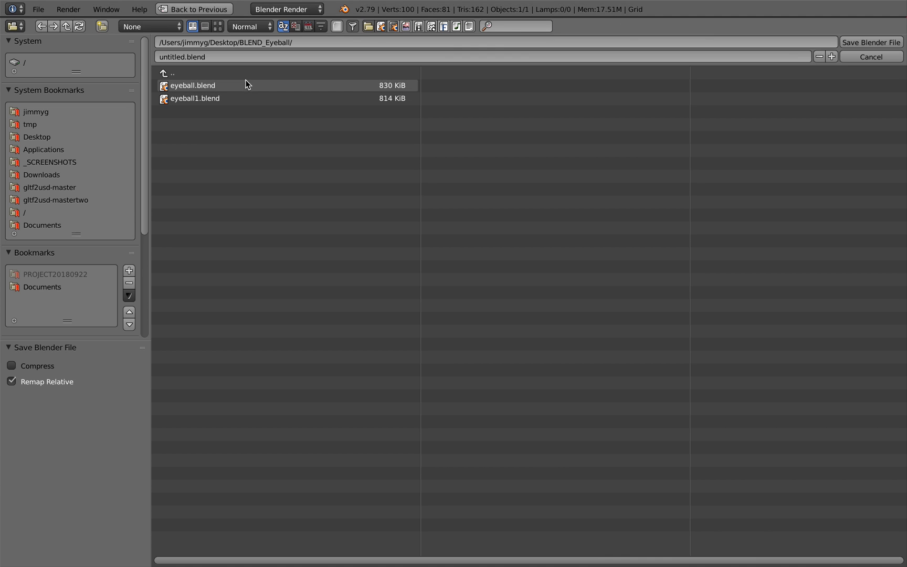
{"action": "left_click", "coordinate": [44, 149]}
{"action": "left_click", "coordinate": [37, 137]}
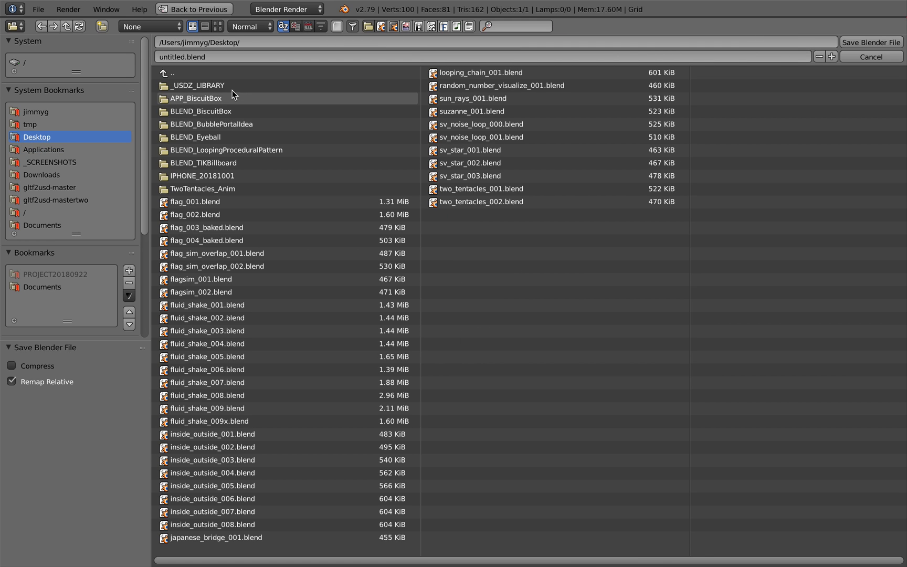
{"action": "left_click", "coordinate": [172, 56]}
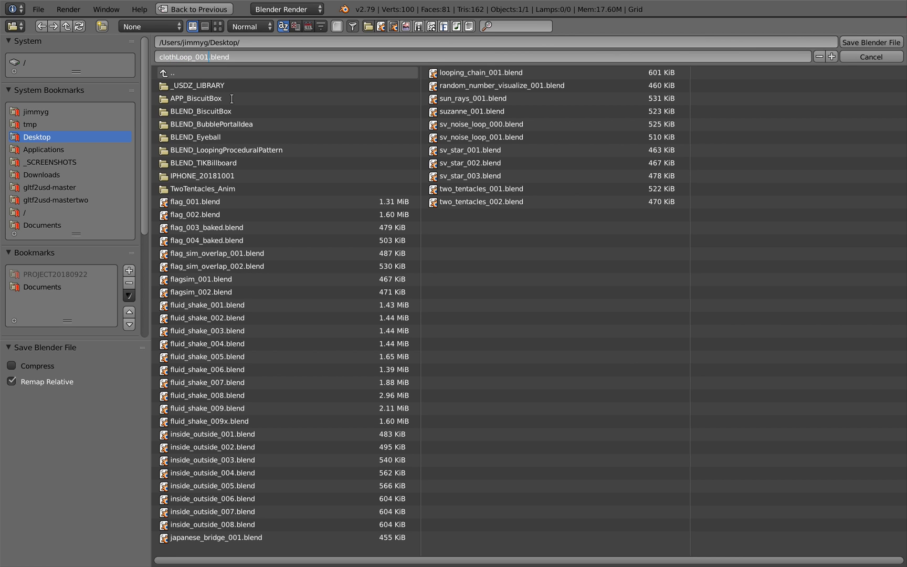
{"action": "left_click", "coordinate": [865, 43]}
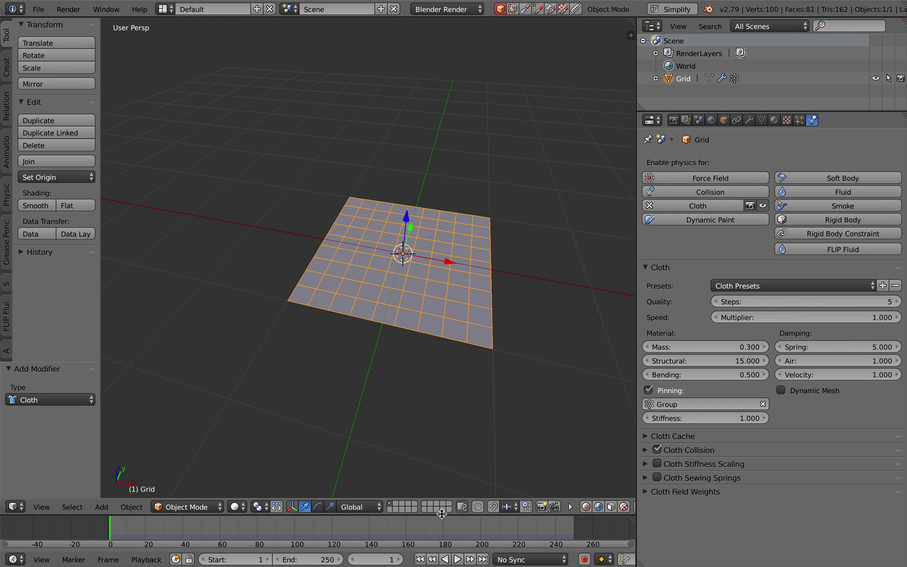
- Set the animation's end frame to 500, matching the cloth cache, and play the cloth simulation
{"action": "left_click_drag", "start_coordinate": [443, 515], "coordinate": [368, 485]}
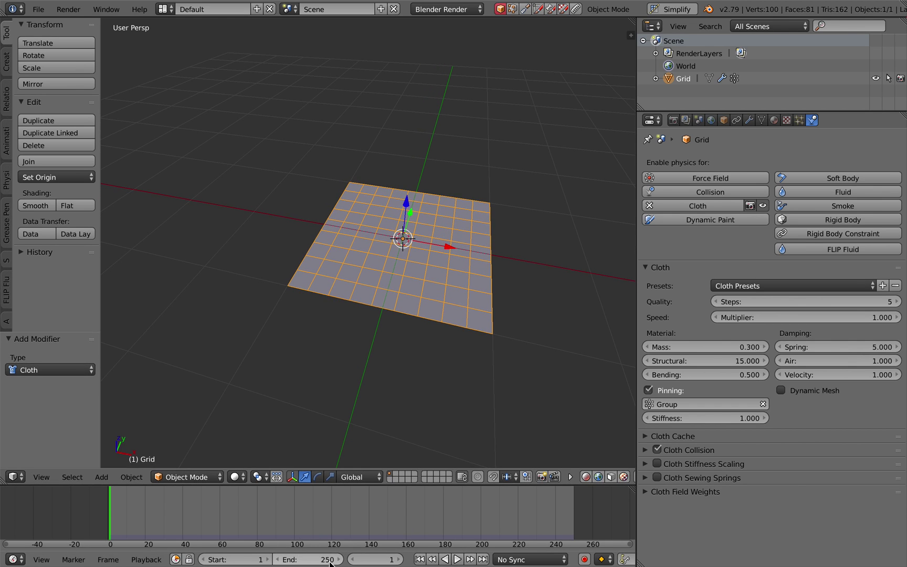
{"action": "left_click", "coordinate": [676, 437]}
{"action": "scroll", "coordinate": [706, 458], "scroll_direction": "down", "scroll_amount": 4}
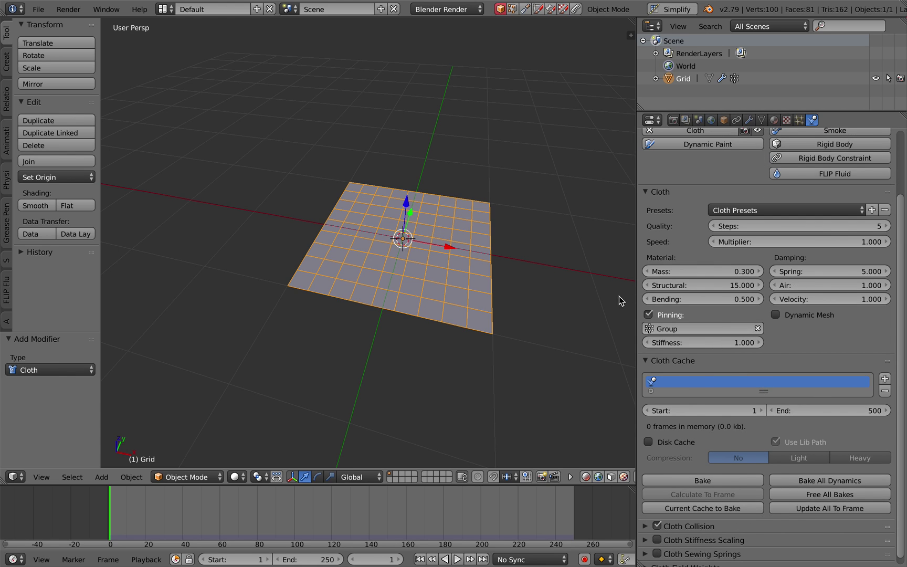
{"action": "left_click_drag", "start_coordinate": [616, 294], "coordinate": [576, 294]}
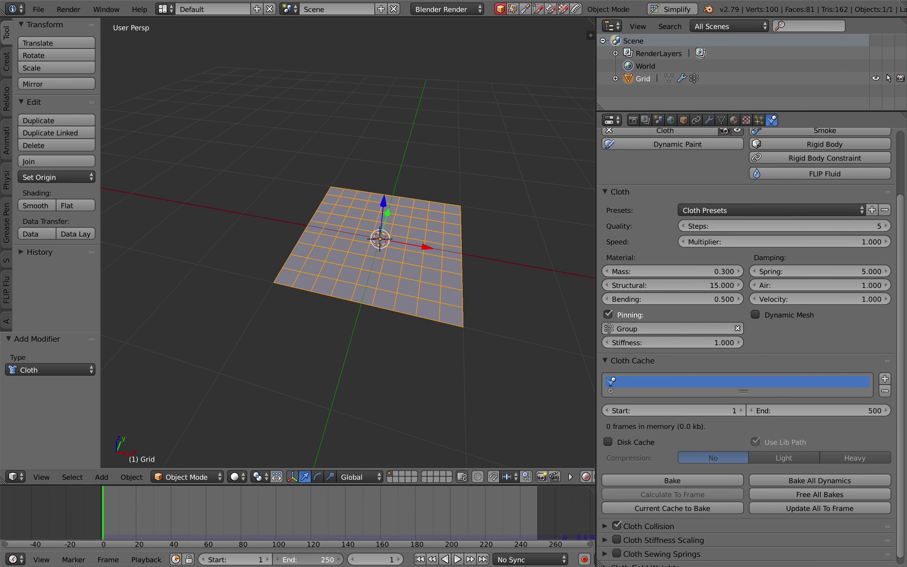
{"action": "type", "text": "500"}
{"action": "key", "text": "Return"}
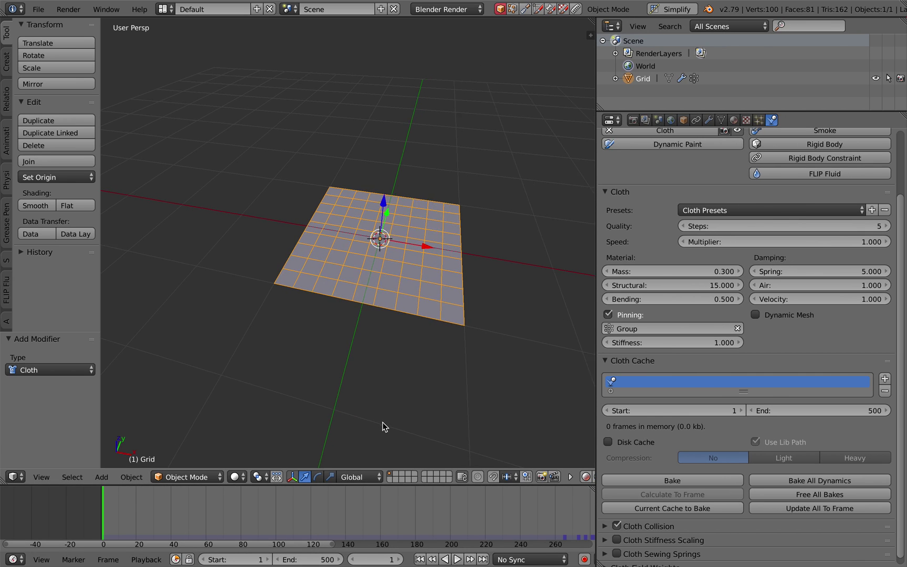
{"action": "middle_click_drag", "start_coordinate": [382, 424], "coordinate": [328, 317]}
{"action": "left_click", "coordinate": [456, 559]}
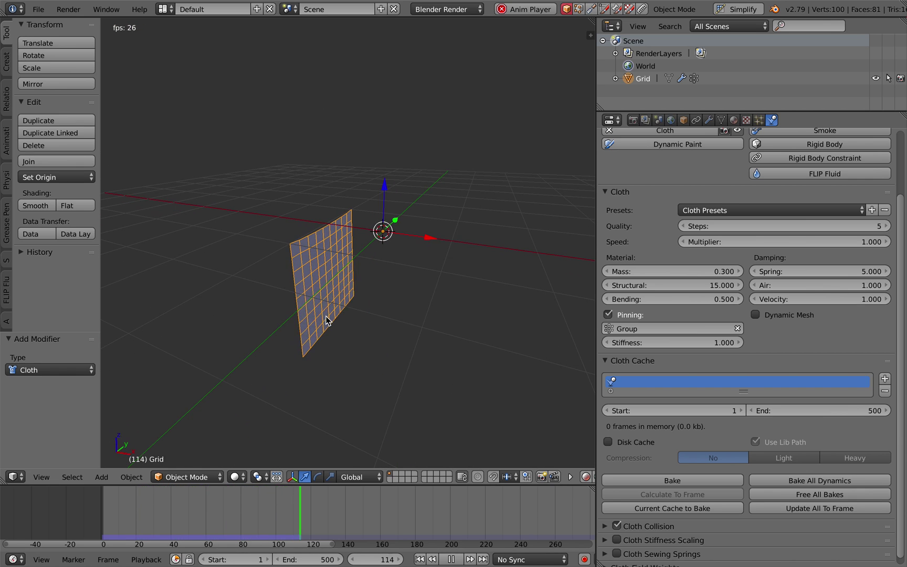
- Add a Wind force field and move it about -1.254 in X, -0.747 in Y and -0.304 in Z, near the cloth
{"action": "key", "text": "shift+a"}
{"action": "mouse_move", "coordinate": [315, 477]}
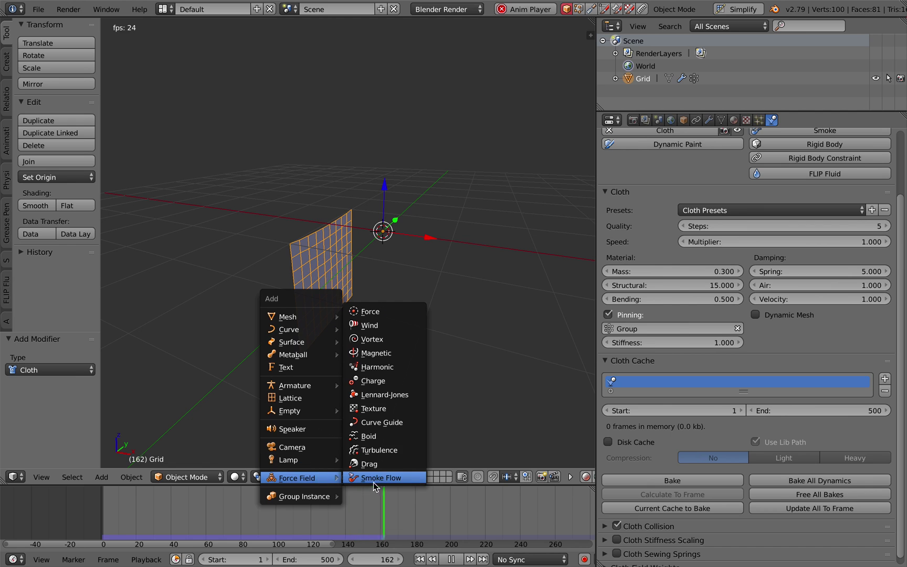
{"action": "left_click", "coordinate": [386, 325]}
{"action": "key", "text": "g"}
{"action": "left_click", "coordinate": [313, 317]}
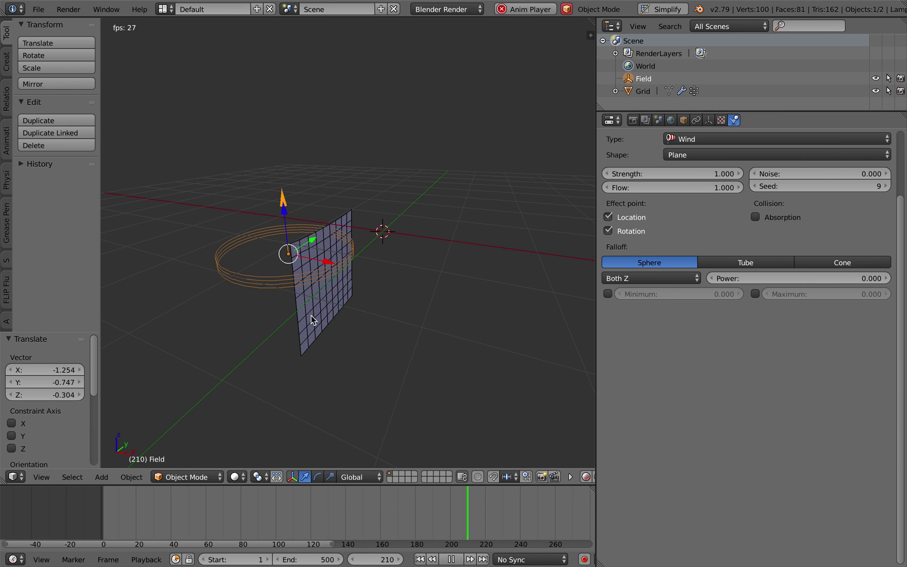
- Rotate the wind field freely so that it blows sideways toward the hanging cloth
{"action": "key", "text": "r"}
{"action": "key", "text": "r"}
{"action": "left_click", "coordinate": [434, 270]}
- Add a Turbulence force field and move it about -2.178 in X, -1.021 in Y and 0.095 in Z
{"action": "key", "text": "shift+a"}
{"action": "mouse_move", "coordinate": [434, 285]}
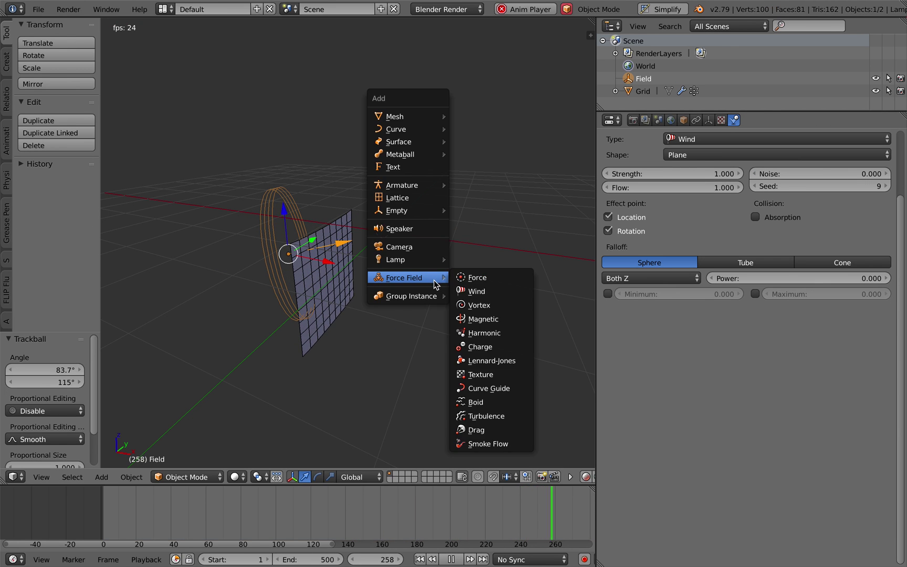
{"action": "left_click", "coordinate": [487, 415]}
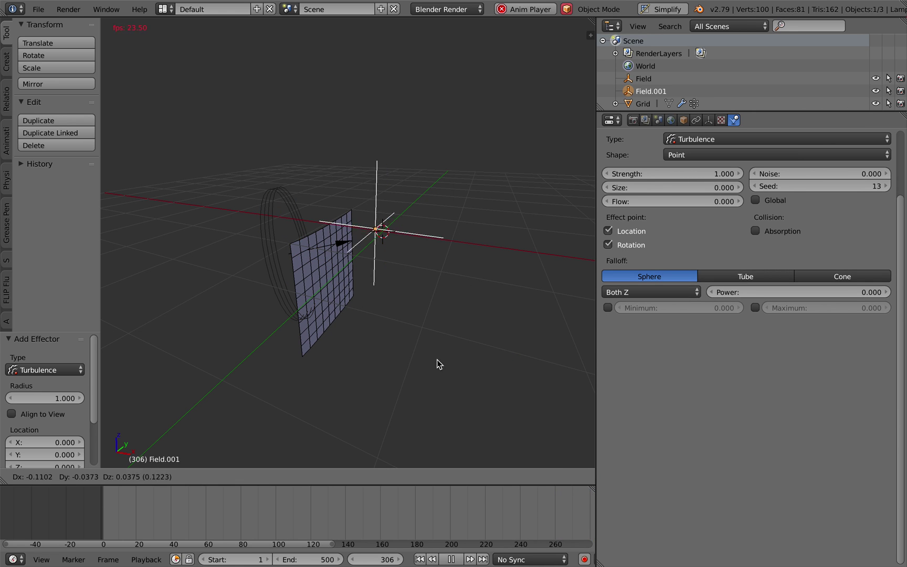
{"action": "key", "text": "g"}
{"action": "left_click", "coordinate": [297, 364]}
- Set the wind field's strength to 12 and its noise to 6.6
{"action": "right_click", "coordinate": [330, 289]}
{"action": "right_click", "coordinate": [289, 252]}
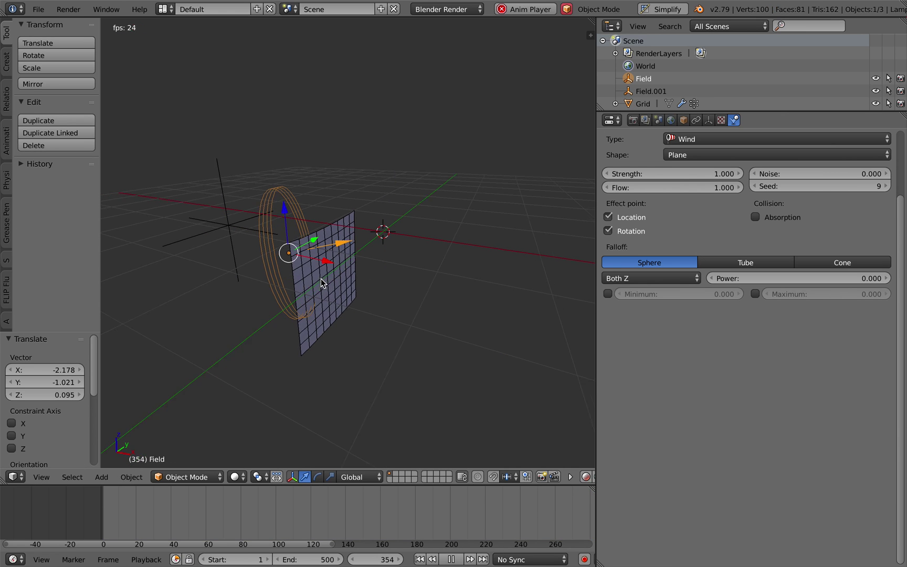
{"action": "left_click_drag", "start_coordinate": [663, 173], "coordinate": [683, 175]}
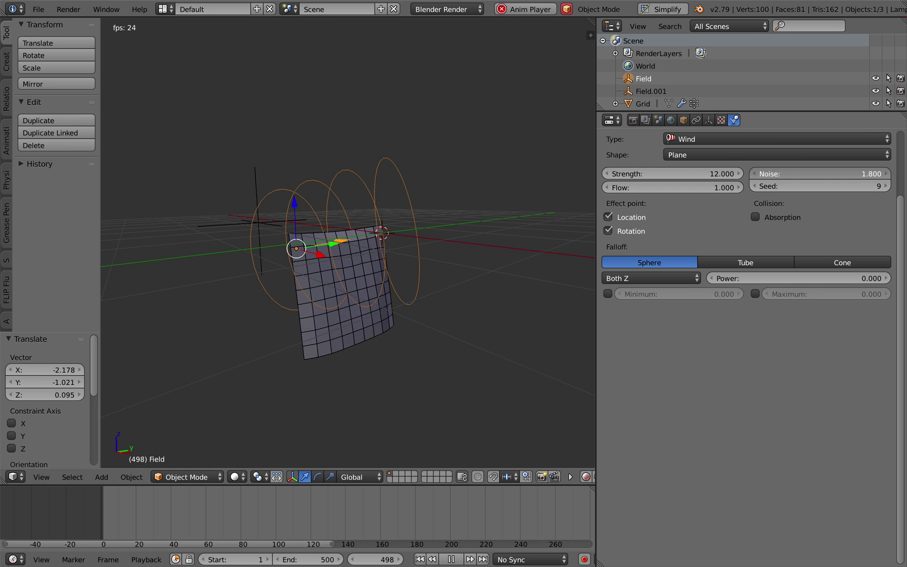
{"action": "left_click_drag", "start_coordinate": [820, 174], "coordinate": [872, 174]}
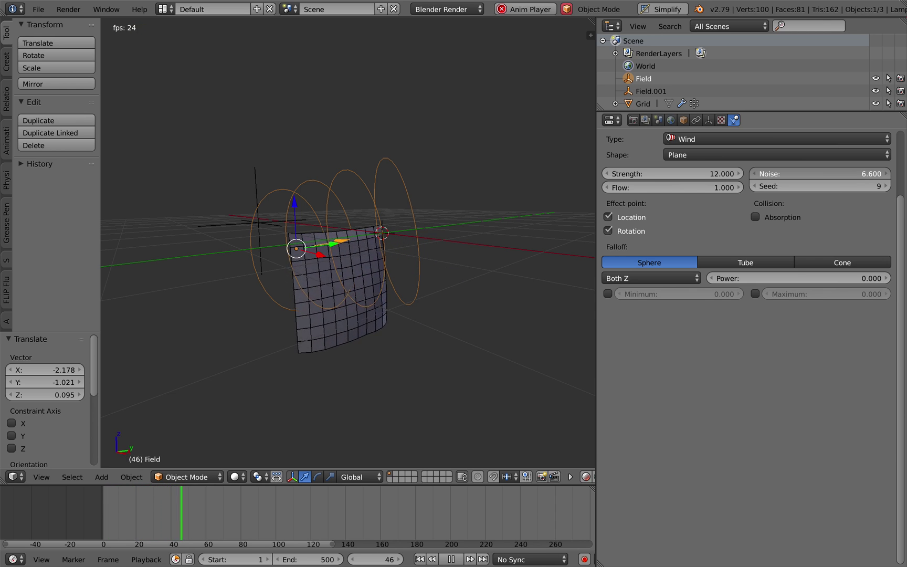
- Save the scene over the existing clothLoop_001.blend file
{"action": "scroll", "coordinate": [400, 506], "scroll_direction": "down", "scroll_amount": 6}
{"action": "middle_click_drag", "start_coordinate": [432, 501], "coordinate": [407, 498]}
{"action": "scroll", "coordinate": [439, 400], "scroll_direction": "down", "scroll_amount": 2}
{"action": "key", "text": "ctrl+s"}
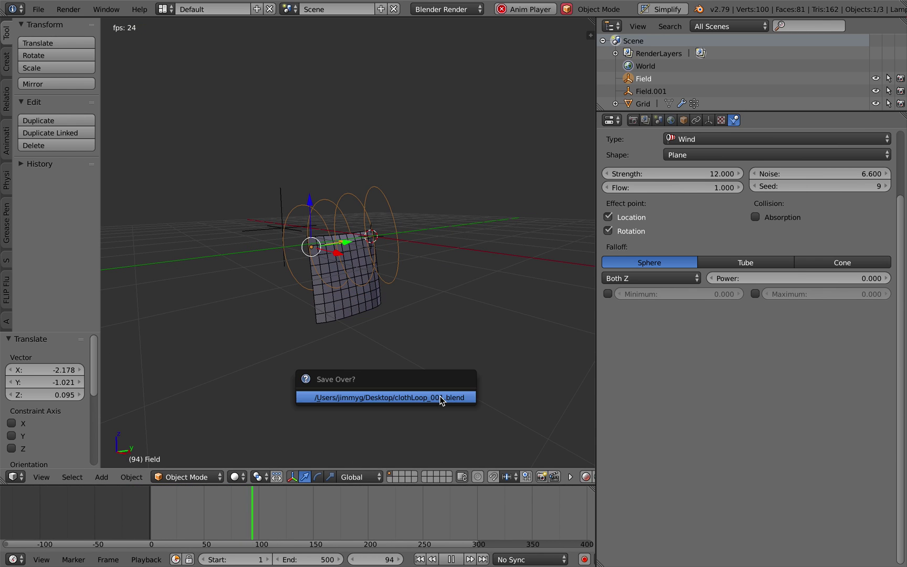
{"action": "left_click", "coordinate": [440, 397]}
- Set the turbulence field's strength to 46.6 and save the file again
{"action": "right_click", "coordinate": [284, 227]}
{"action": "middle_click_drag", "start_coordinate": [339, 243], "coordinate": [350, 253]}
{"action": "scroll", "coordinate": [350, 253], "scroll_direction": "up", "scroll_amount": 2}
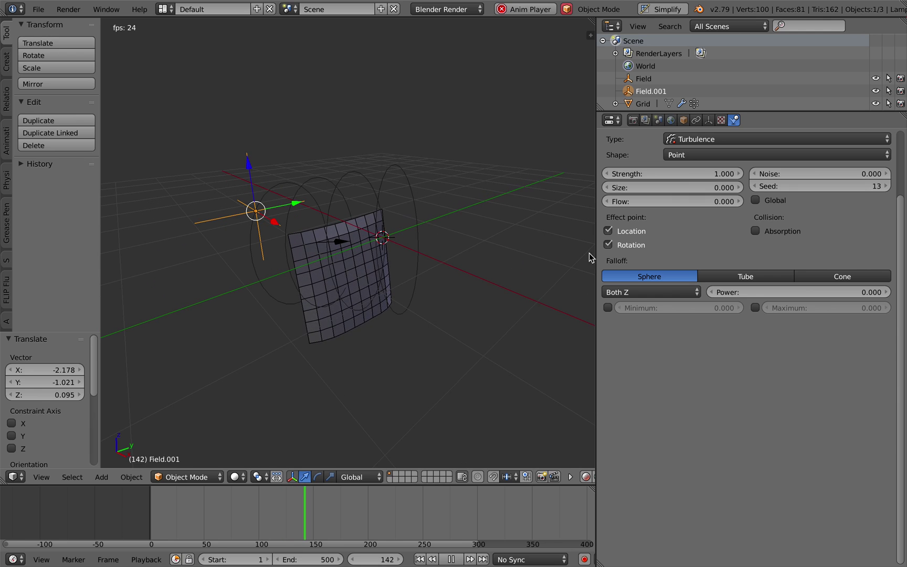
{"action": "left_click_drag", "start_coordinate": [672, 174], "coordinate": [735, 173]}
{"action": "middle_click_drag", "start_coordinate": [526, 249], "coordinate": [442, 241]}
{"action": "key", "text": "ctrl+s"}
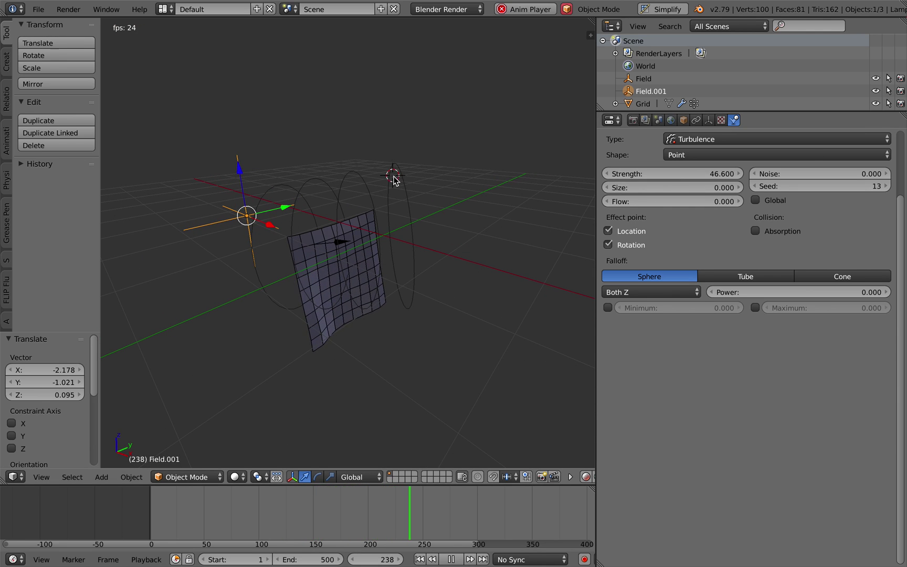
- Set the wind field's strength to 40
{"action": "right_click", "coordinate": [394, 176]}
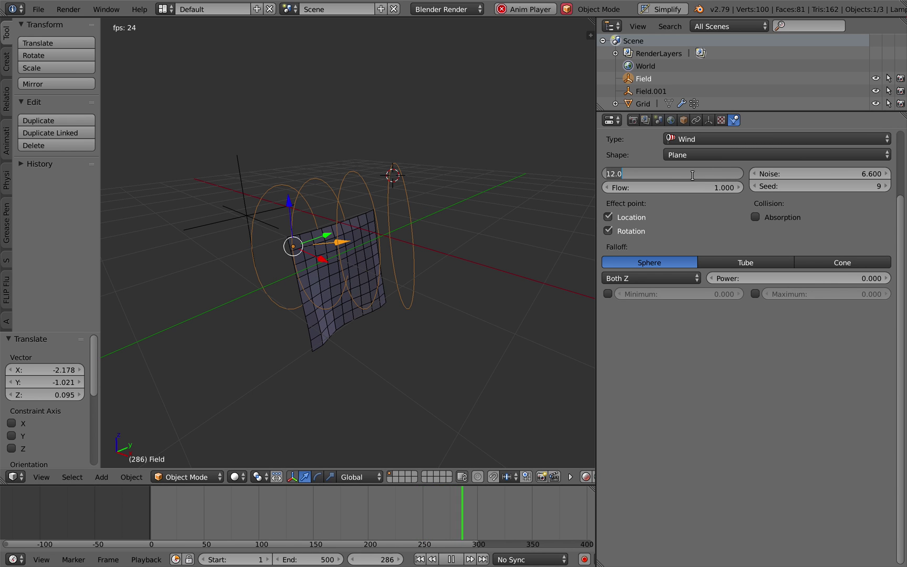
{"action": "type", "text": "40"}
{"action": "key", "text": "Return"}
{"action": "middle_click_drag", "start_coordinate": [384, 293], "coordinate": [406, 288]}
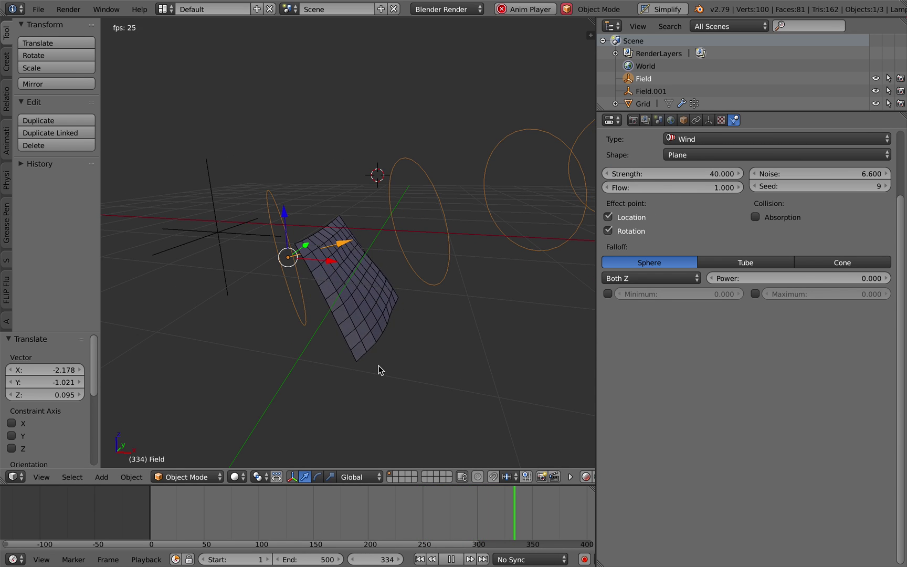
- Trackball-rotate the turbulence field by about -21.8° and 16°
{"action": "mouse_move", "coordinate": [378, 366]}
{"action": "middle_mouse_down"}
{"action": "mouse_move", "coordinate": [323, 354]}
{"action": "mouse_move", "coordinate": [367, 387]}
{"action": "mouse_move", "coordinate": [387, 377]}
{"action": "middle_mouse_up"}
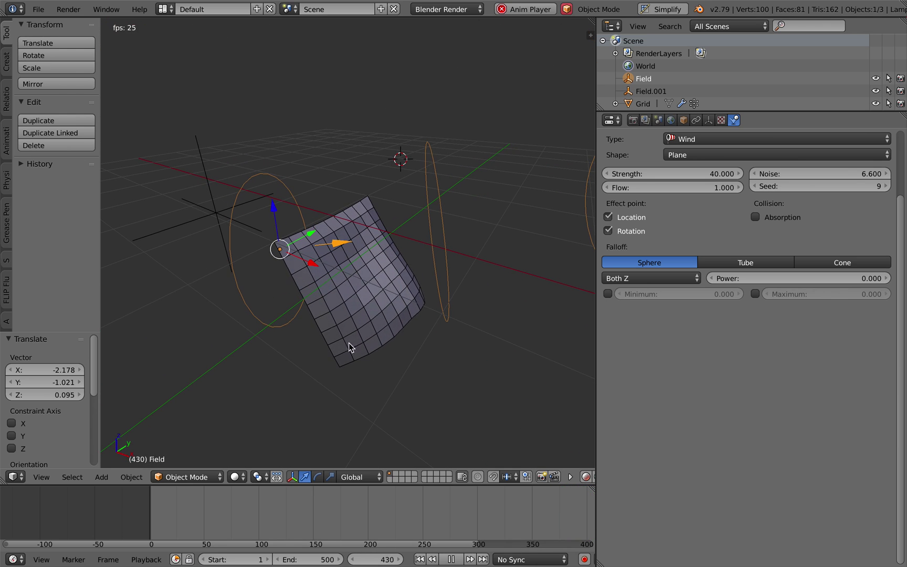
{"action": "right_click", "coordinate": [224, 213]}
{"action": "key", "text": "r"}
{"action": "key", "text": "r"}
{"action": "left_click", "coordinate": [341, 242]}
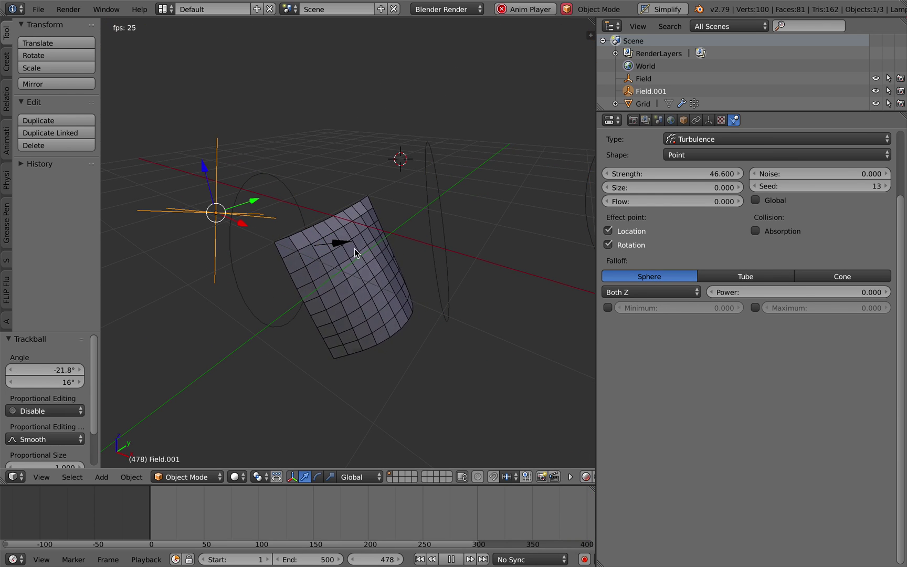
- Set the turbulence field's noise to 6.8, size to 0.78 and flow to 4.4, and save the scene
{"action": "middle_click_drag", "start_coordinate": [354, 248], "coordinate": [395, 272]}
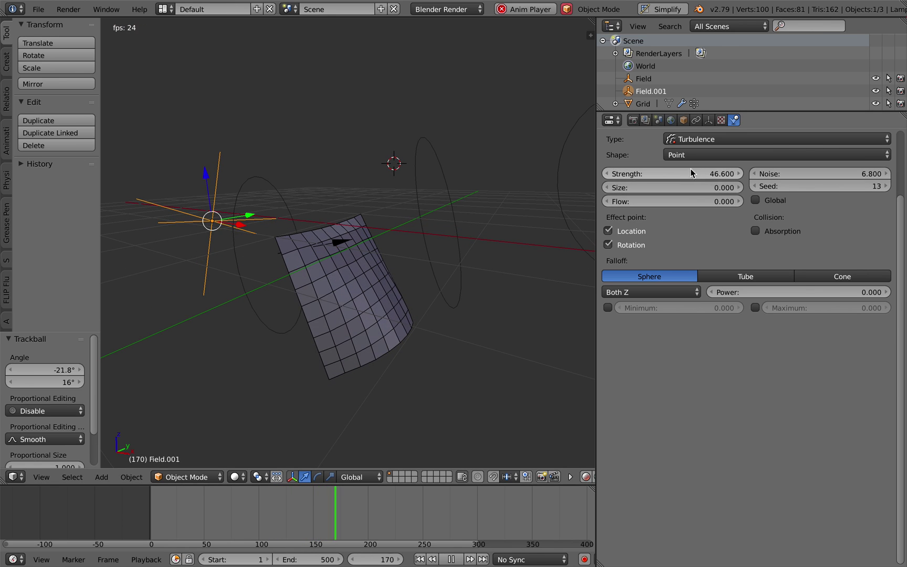
{"action": "left_click_drag", "start_coordinate": [678, 186], "coordinate": [692, 186]}
{"action": "middle_click_drag", "start_coordinate": [390, 146], "coordinate": [382, 19]}
{"action": "key", "text": "ctrl+s"}
{"action": "left_click", "coordinate": [384, 32]}
{"action": "middle_click_drag", "start_coordinate": [404, 105], "coordinate": [361, 300]}
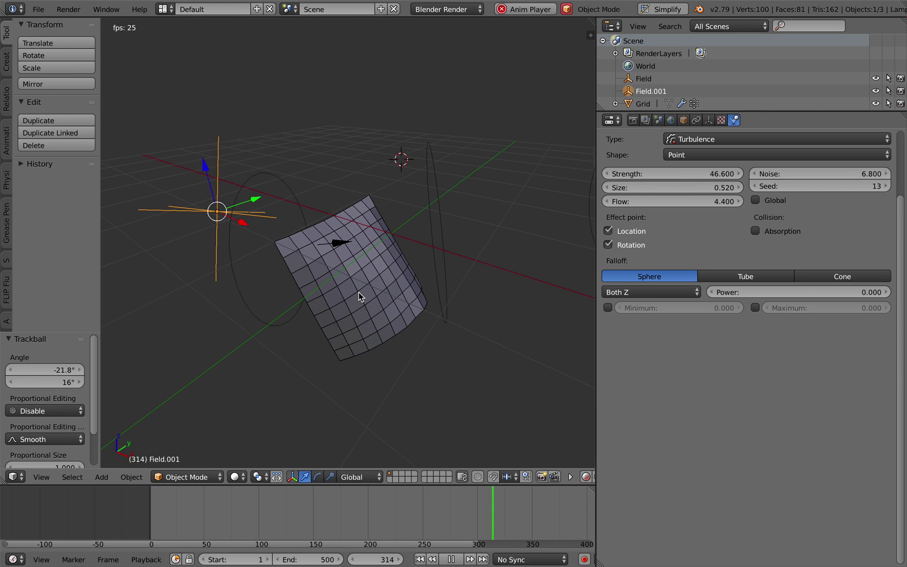
{"action": "left_click_drag", "start_coordinate": [672, 188], "coordinate": [689, 188]}
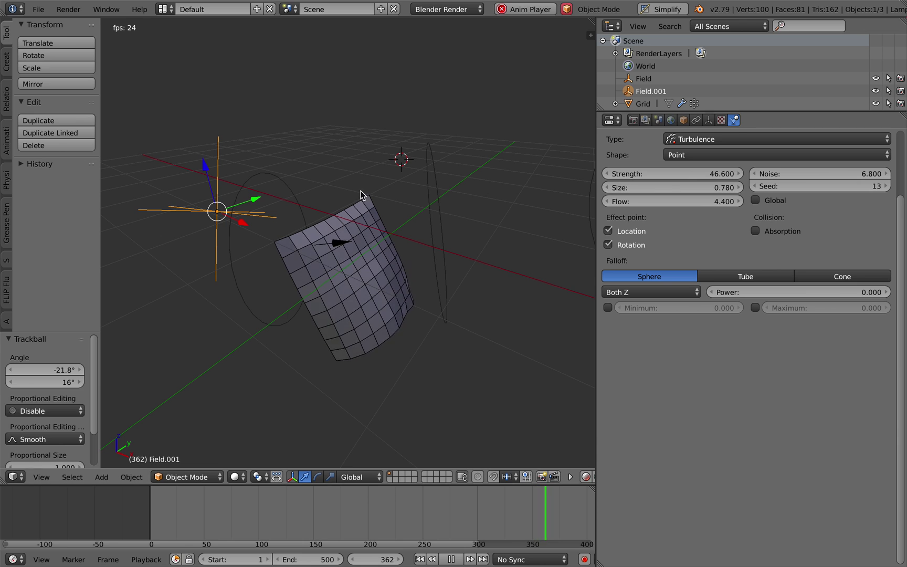
- Set the wind field's strength to 31.6 and its flow to 2.4
{"action": "left_click", "coordinate": [176, 507]}
{"action": "right_click", "coordinate": [262, 183]}
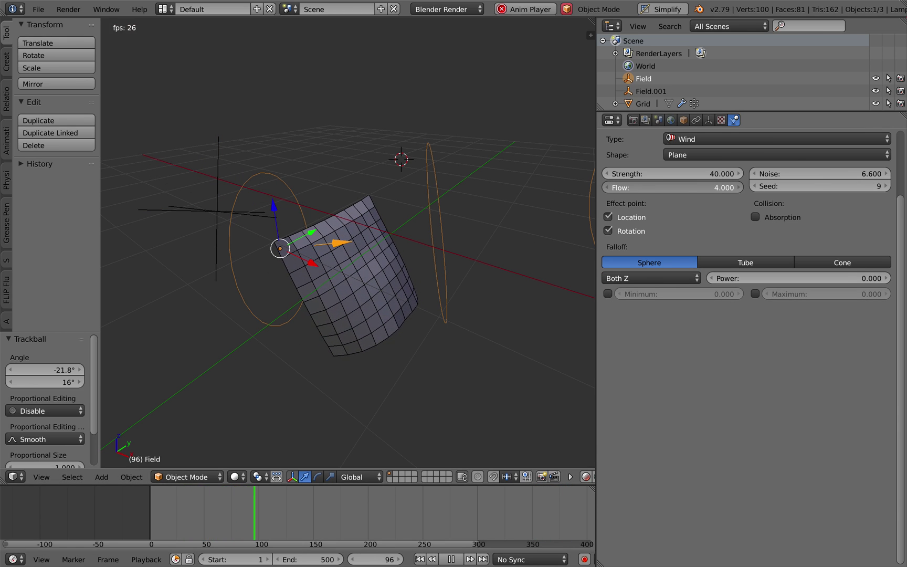
{"action": "left_click_drag", "start_coordinate": [730, 190], "coordinate": [712, 193]}
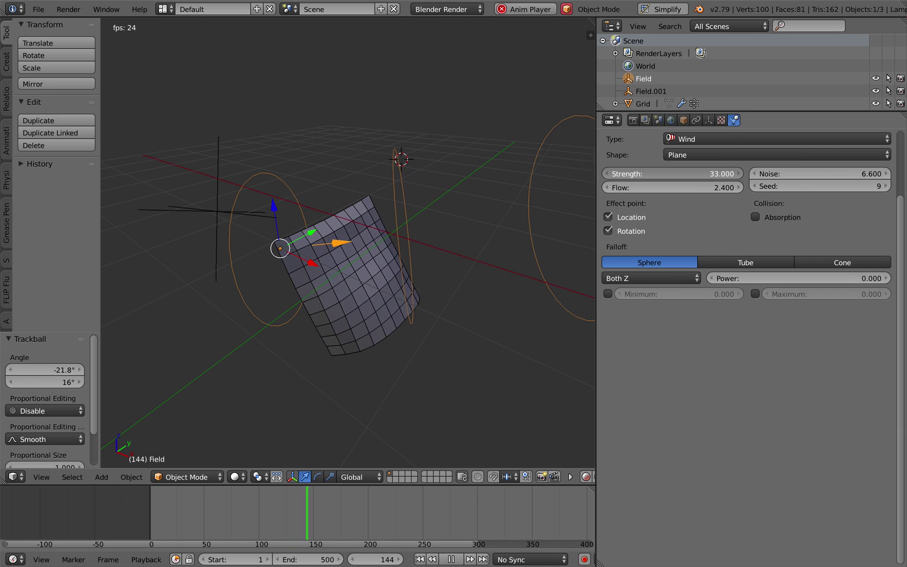
- Trackball-rotate the turbulence field, enable its Global option and save the scene
{"action": "right_click", "coordinate": [218, 211]}
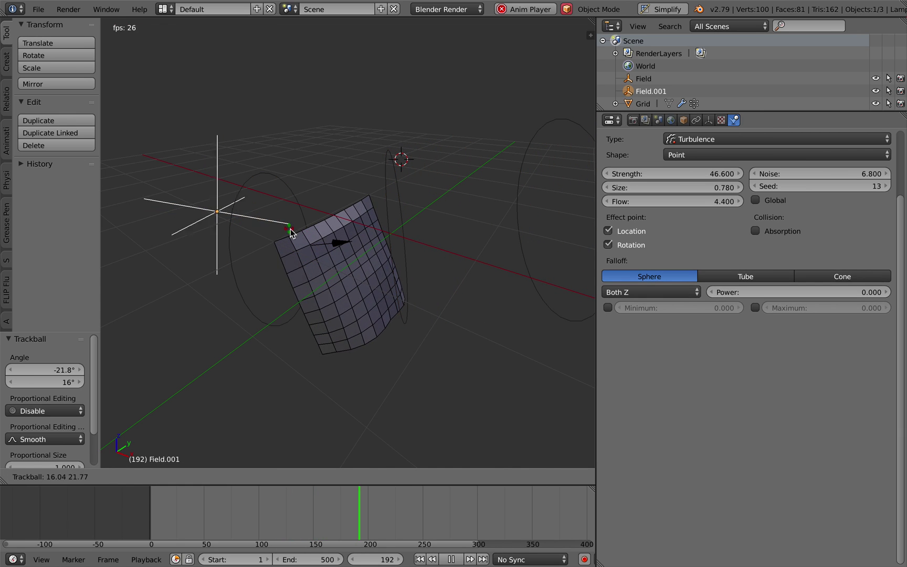
{"action": "key", "text": "r"}
{"action": "key", "text": "r"}
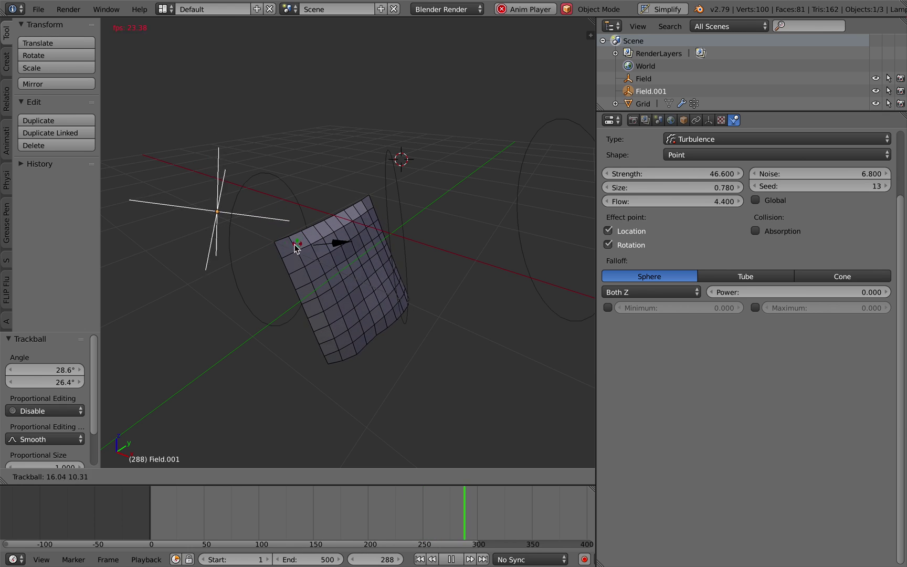
{"action": "left_click", "coordinate": [269, 246]}
{"action": "key", "text": "ctrl+s"}
{"action": "left_click", "coordinate": [269, 245]}
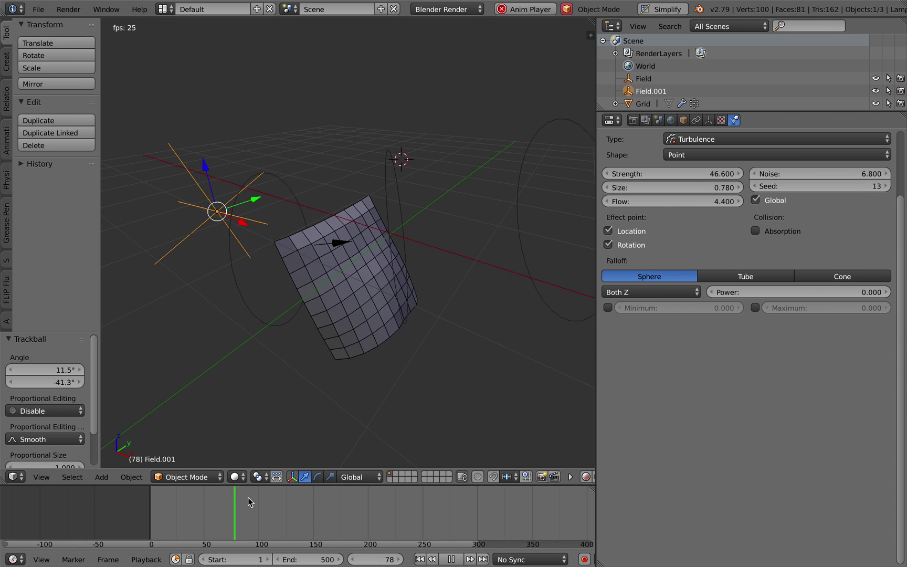
- Trackball-rotate the turbulence field by about 28.6° and -30.9°, and save over clothLoop_001.blend
{"action": "key", "text": "r"}
{"action": "key", "text": "r"}
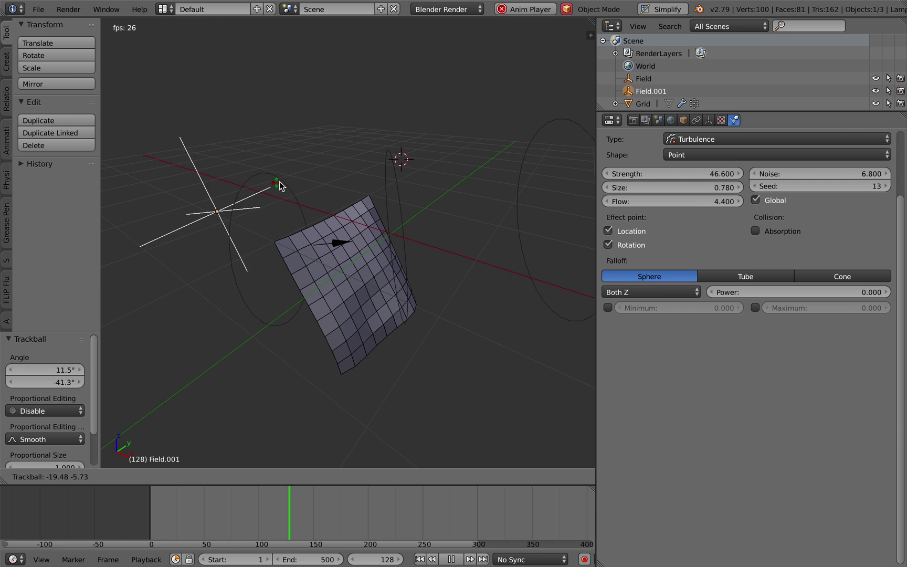
{"action": "left_click", "coordinate": [264, 213]}
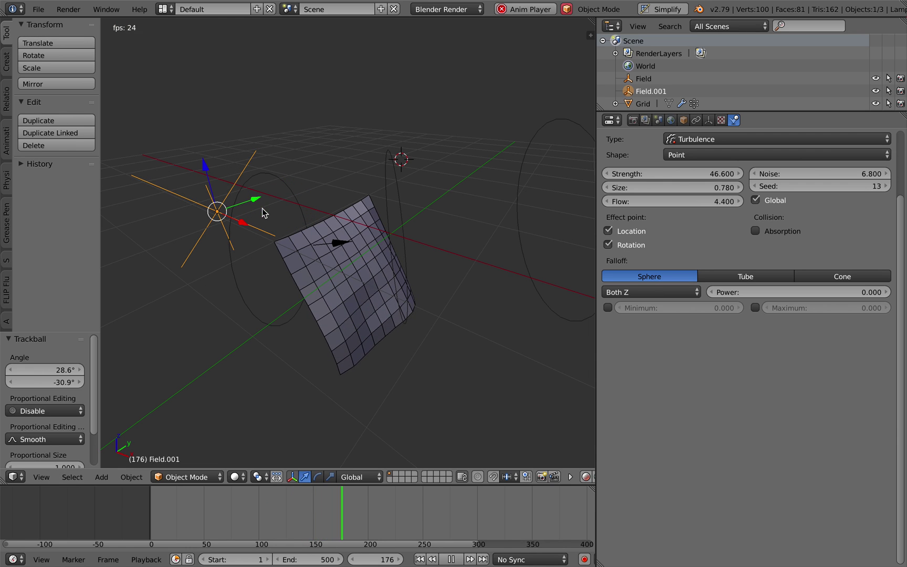
{"action": "scroll", "coordinate": [429, 524], "scroll_direction": "down", "scroll_amount": 7}
{"action": "middle_click_drag", "start_coordinate": [437, 522], "coordinate": [393, 518]}
{"action": "key", "text": "ctrl+s"}
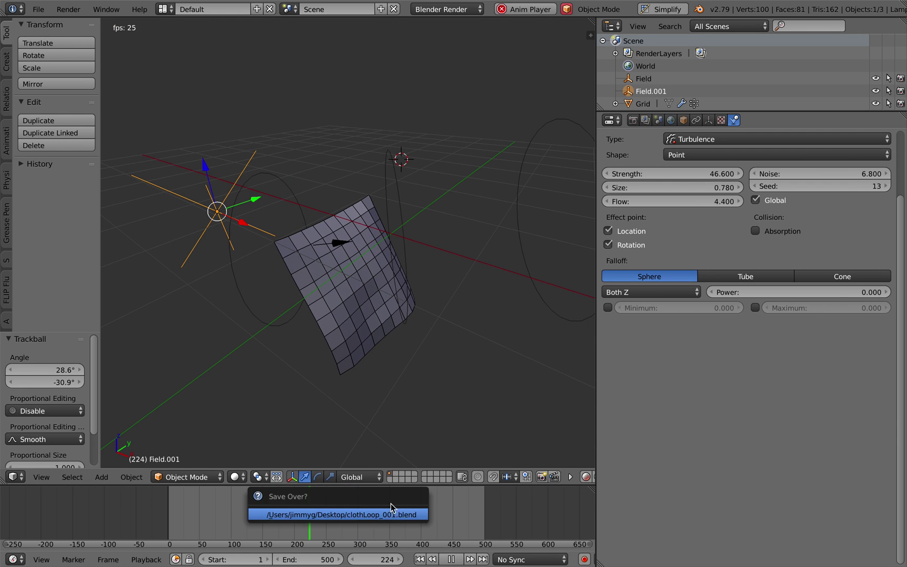
{"action": "left_click", "coordinate": [391, 510]}
- Set the wind field's strength to 124, noise to 5.4 and flow to 4, and save the scene
{"action": "middle_click_drag", "start_coordinate": [436, 283], "coordinate": [404, 270]}
{"action": "right_click", "coordinate": [329, 220]}
{"action": "middle_click_drag", "start_coordinate": [321, 223], "coordinate": [351, 232]}
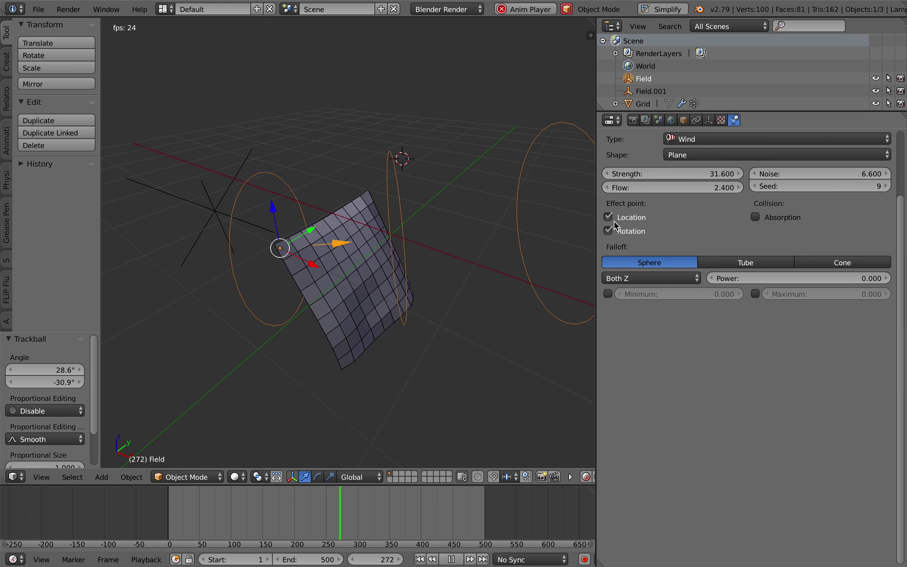
{"action": "left_click_drag", "start_coordinate": [652, 171], "coordinate": [675, 172]}
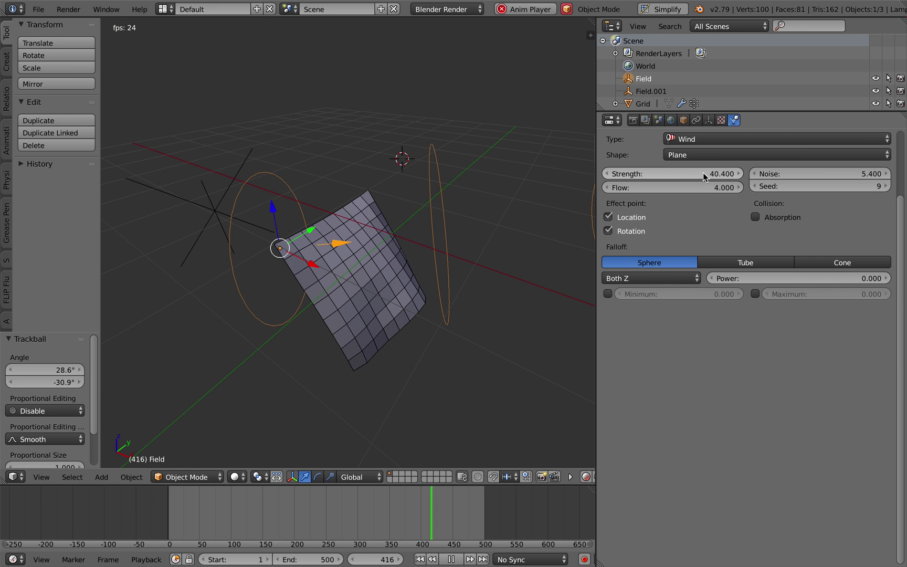
{"action": "mouse_move", "coordinate": [704, 174]}
{"action": "left_mouse_down"}
{"action": "mouse_move", "coordinate": [830, 173]}
{"action": "mouse_move", "coordinate": [695, 178]}
{"action": "left_mouse_up"}
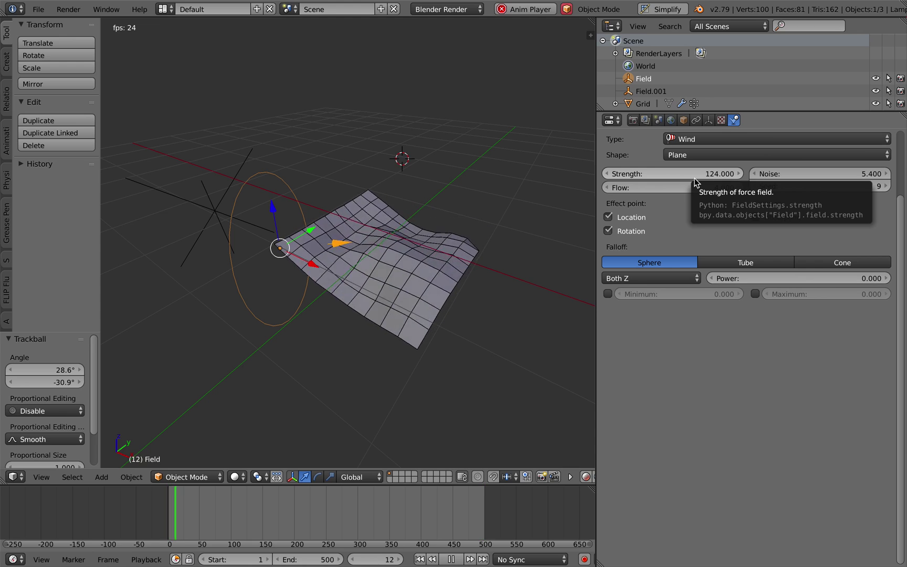
{"action": "middle_click_drag", "start_coordinate": [380, 227], "coordinate": [373, 272]}
{"action": "key", "text": "ctrl+s"}
{"action": "left_click", "coordinate": [461, 263]}
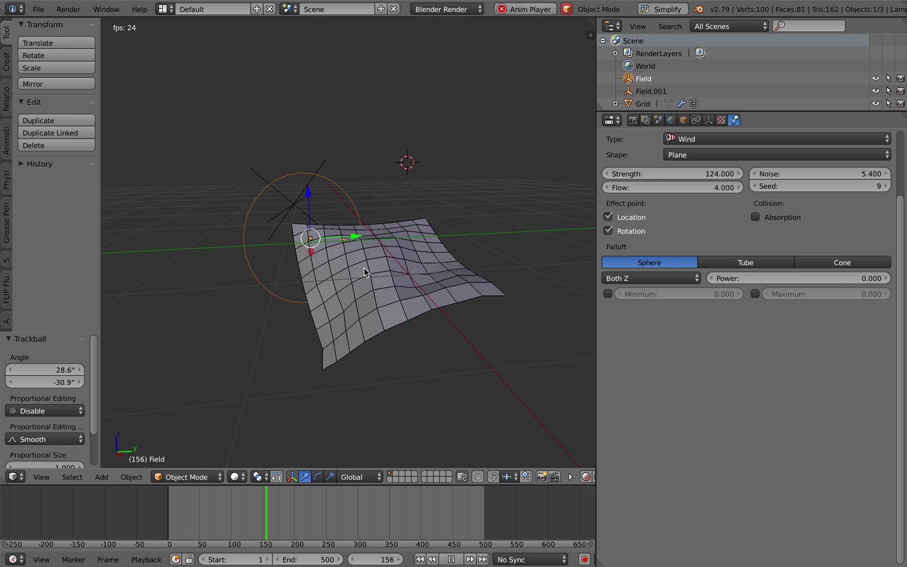
- Trackball-rotate the turbulence field, set its strength to 48.8 and size to 1.02, and save the scene
{"action": "right_click", "coordinate": [315, 200]}
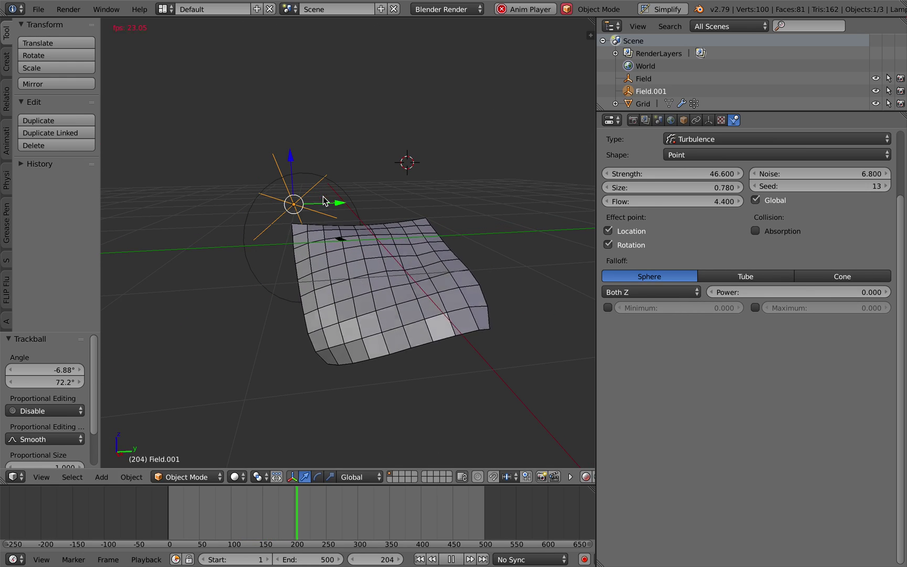
{"action": "mouse_move", "coordinate": [690, 175]}
{"action": "left_mouse_down"}
{"action": "mouse_move", "coordinate": [702, 176]}
{"action": "mouse_move", "coordinate": [702, 187]}
{"action": "left_mouse_up"}
{"action": "middle_click_drag", "start_coordinate": [361, 199], "coordinate": [396, 223]}
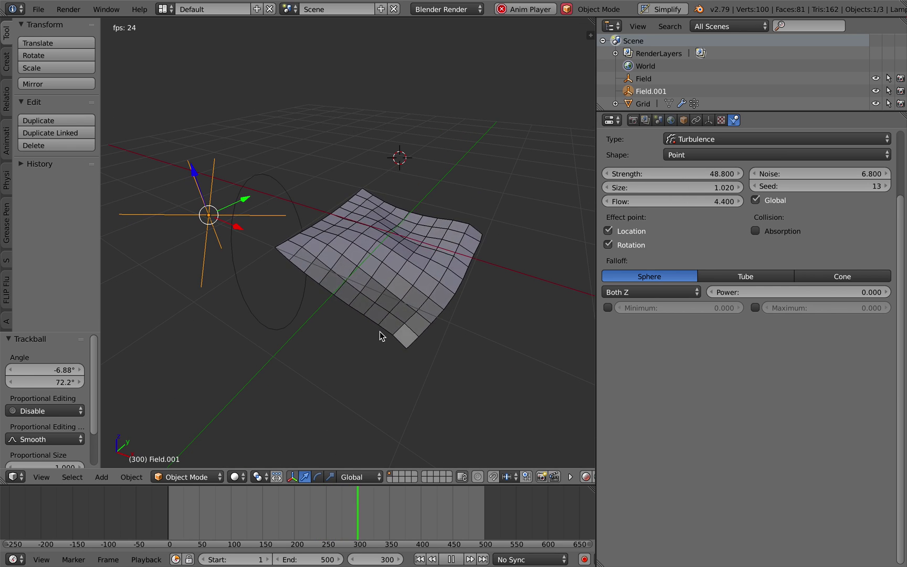
{"action": "key", "text": "ctrl+s"}
{"action": "left_click", "coordinate": [382, 328]}
- Stop the playback, return to frame 1 and save over the scene file
{"action": "key", "text": "Escape"}
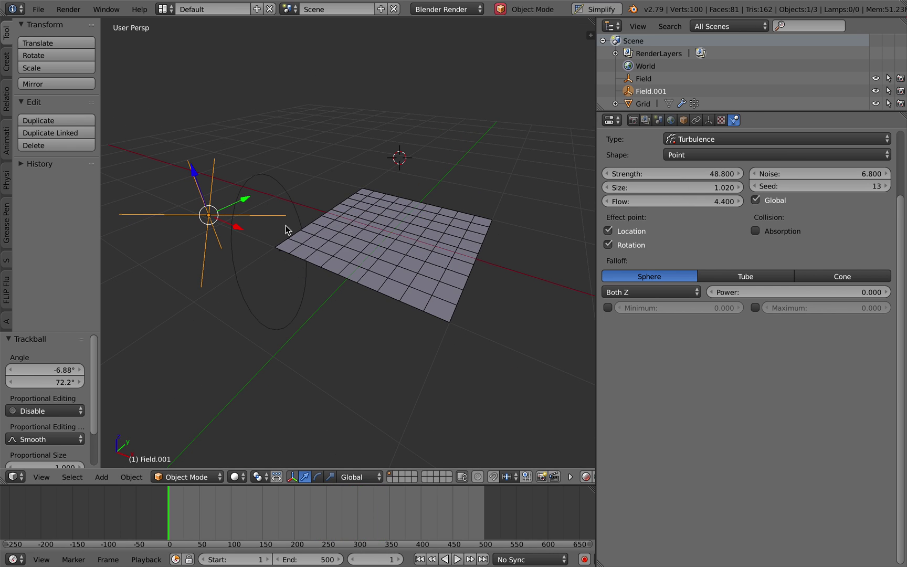
{"action": "key", "text": "ctrl+s"}
{"action": "left_click", "coordinate": [184, 121]}
- Select the cloth grid and export the simulation to the Desktop as the Alembic file clothLoop_001.abc
{"action": "right_click", "coordinate": [331, 210]}
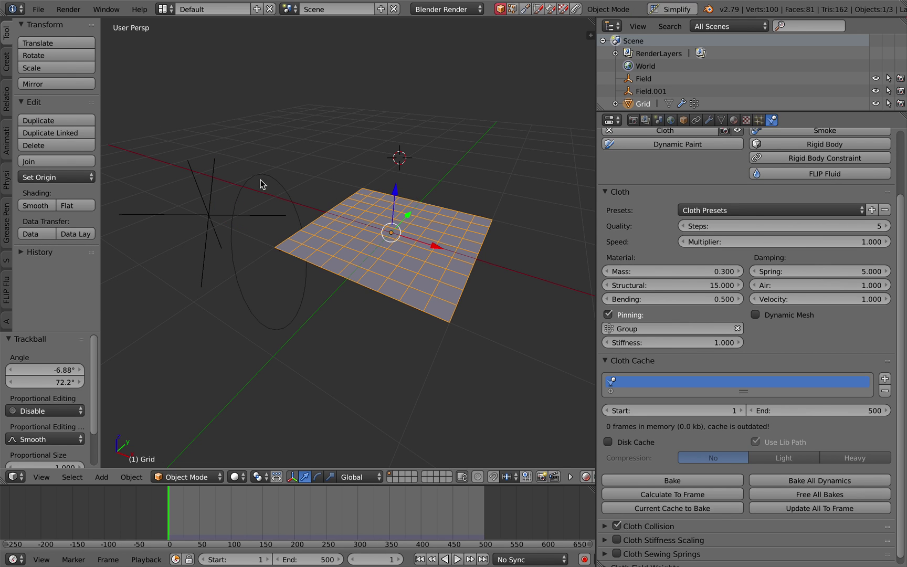
{"action": "left_click", "coordinate": [41, 9]}
{"action": "mouse_move", "coordinate": [112, 260]}
{"action": "left_click", "coordinate": [203, 259]}
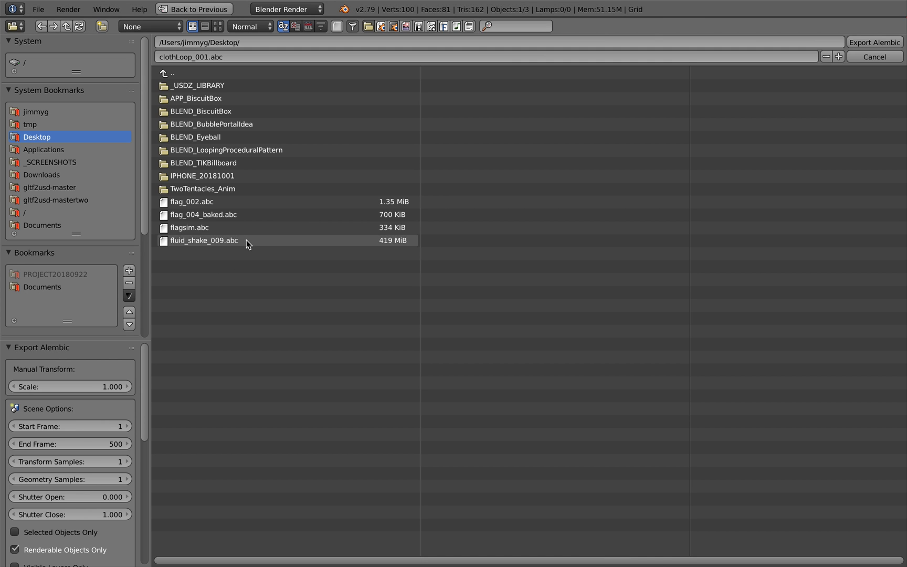
{"action": "left_click", "coordinate": [873, 43]}
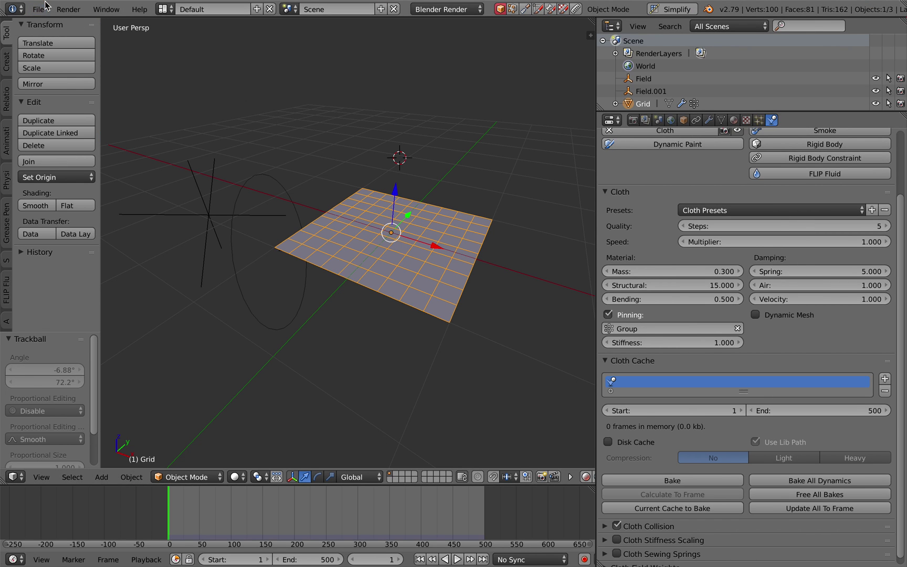
- Start a new scene from the start-up file and delete all its default objects
{"action": "left_click", "coordinate": [39, 9]}
{"action": "left_click", "coordinate": [53, 21]}
{"action": "left_click", "coordinate": [50, 30]}
{"action": "key", "text": "a"}
{"action": "key", "text": "Delete"}
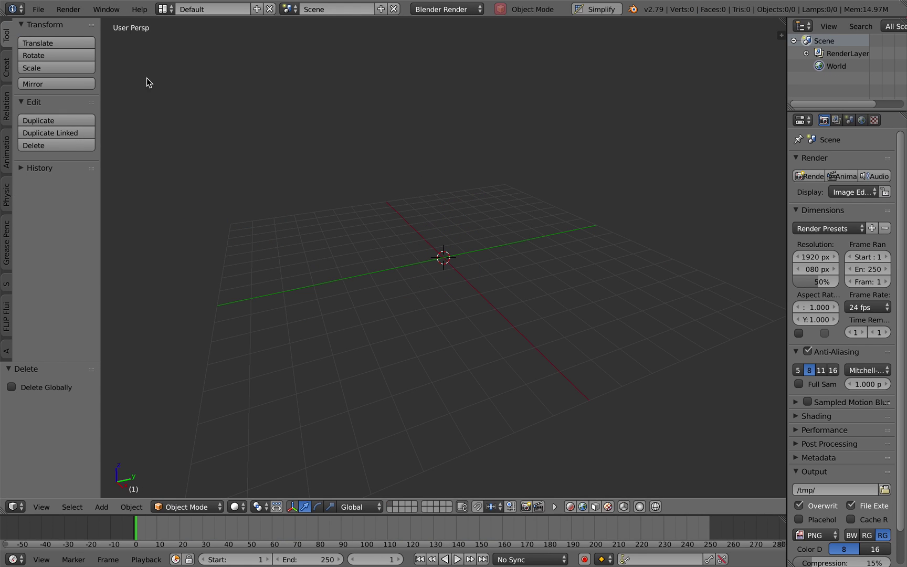
- Import the Alembic file flag_002.abc from the Desktop and play its cloth animation
{"action": "left_click", "coordinate": [38, 9]}
{"action": "mouse_move", "coordinate": [142, 249]}
{"action": "left_click", "coordinate": [201, 261]}
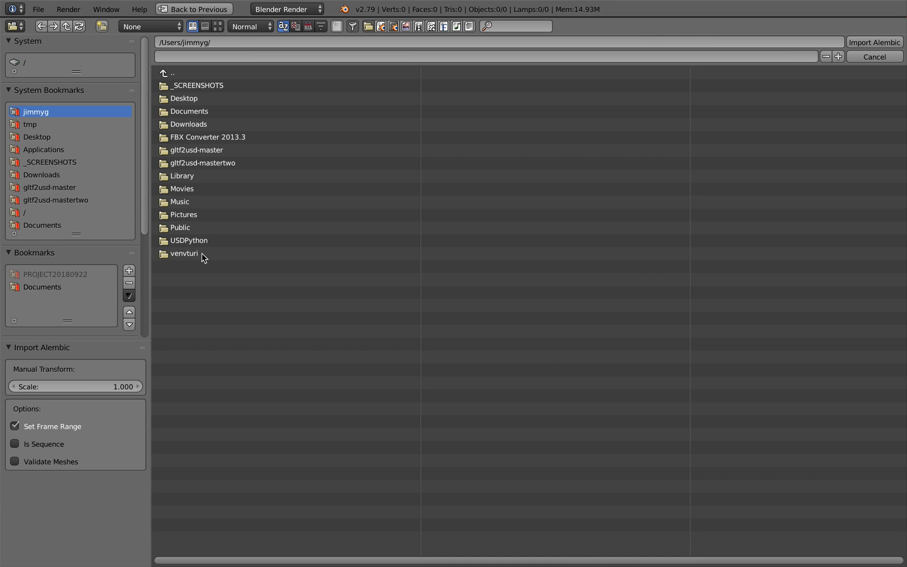
{"action": "left_click", "coordinate": [71, 128]}
{"action": "left_click", "coordinate": [72, 137]}
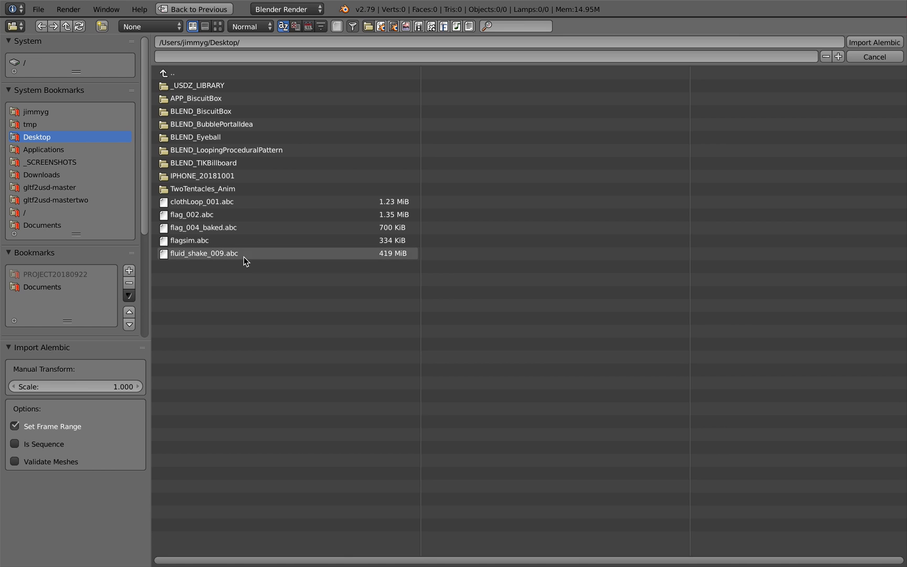
{"action": "left_click", "coordinate": [244, 256]}
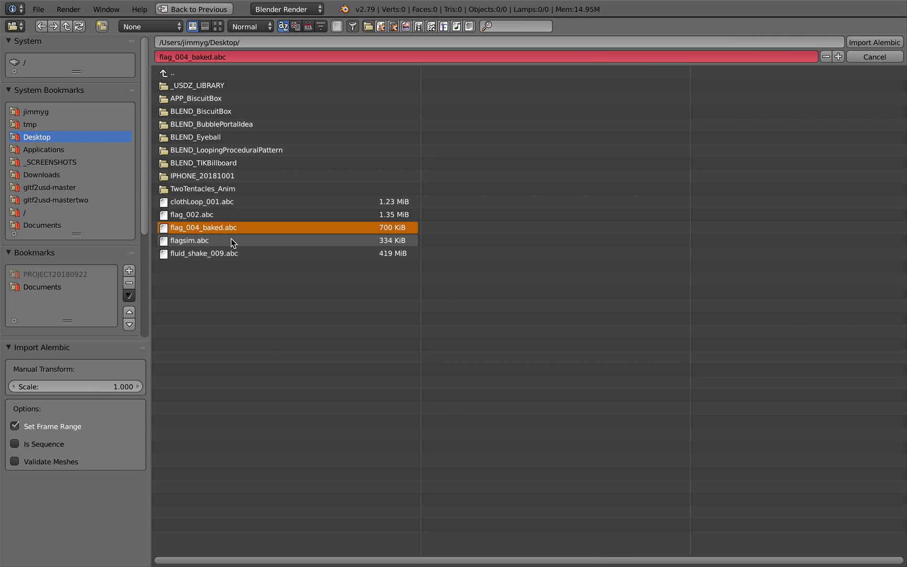
{"action": "left_click", "coordinate": [231, 240]}
{"action": "left_click", "coordinate": [230, 227]}
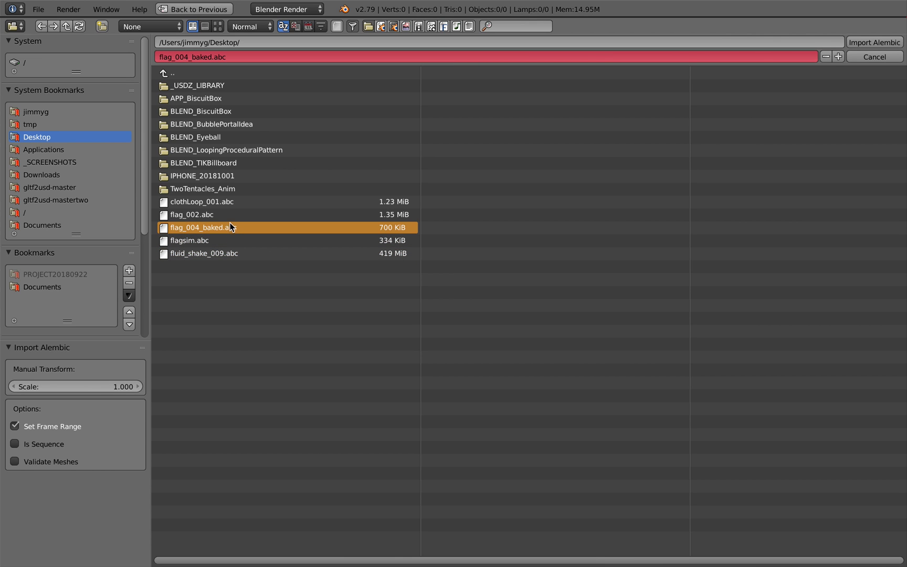
{"action": "double_click", "coordinate": [213, 214]}
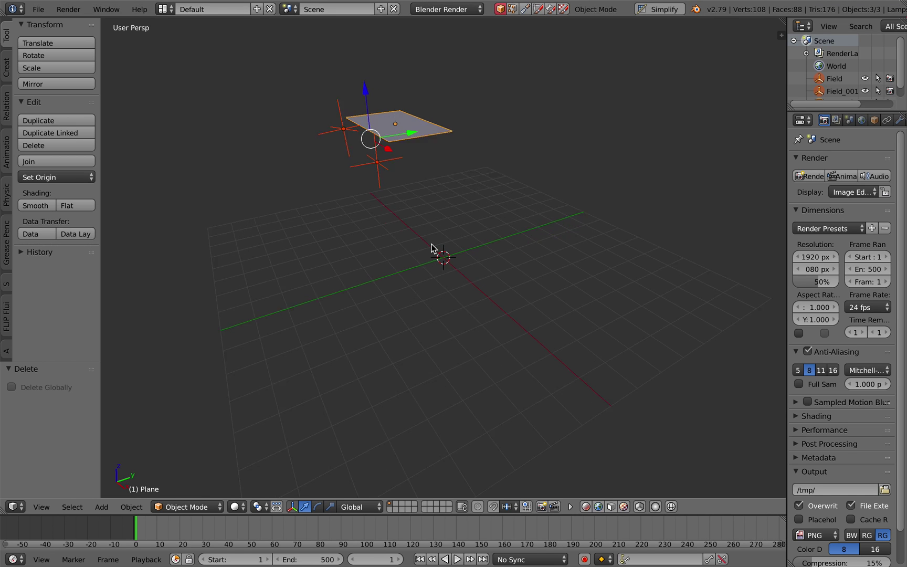
{"action": "middle_click_drag", "start_coordinate": [432, 249], "coordinate": [441, 255]}
{"action": "key", "text": "alt+a"}
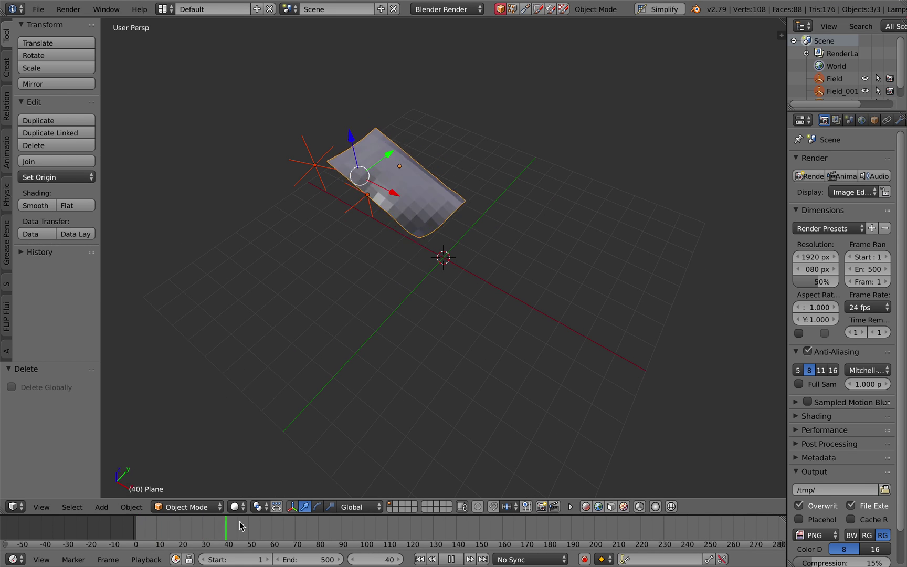
- Reopen the recent file clothLoop_001.blend and select the cloth grid
{"action": "left_click", "coordinate": [38, 9]}
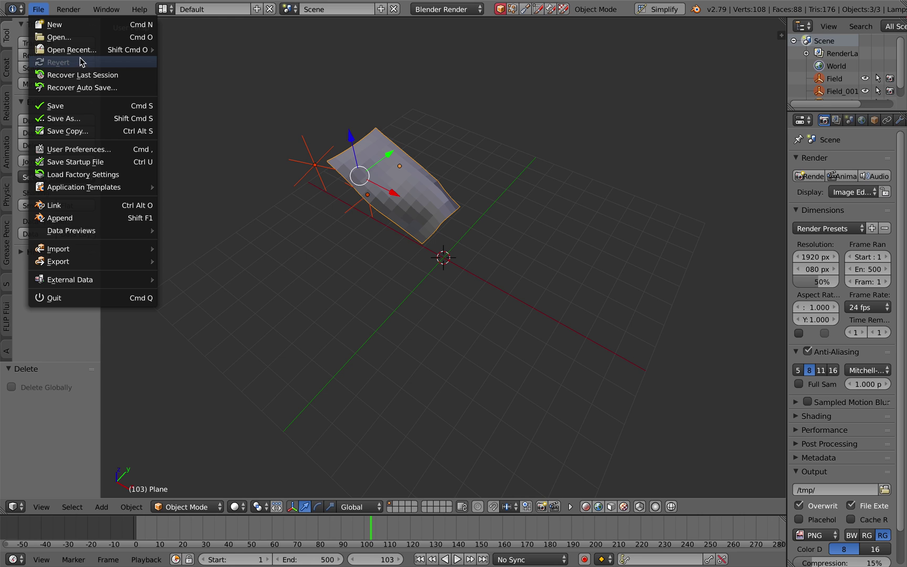
{"action": "mouse_move", "coordinate": [149, 50]}
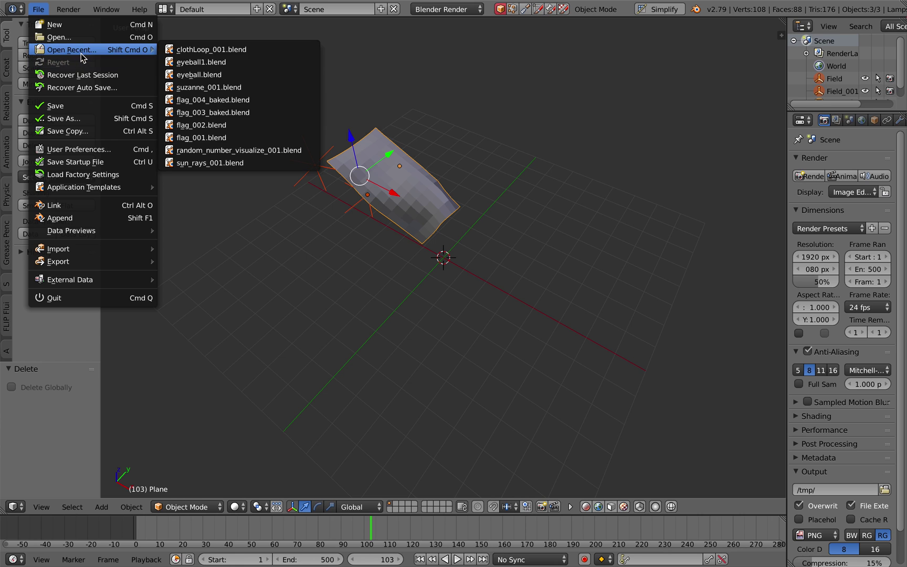
{"action": "left_click", "coordinate": [187, 51]}
{"action": "right_click", "coordinate": [365, 203]}
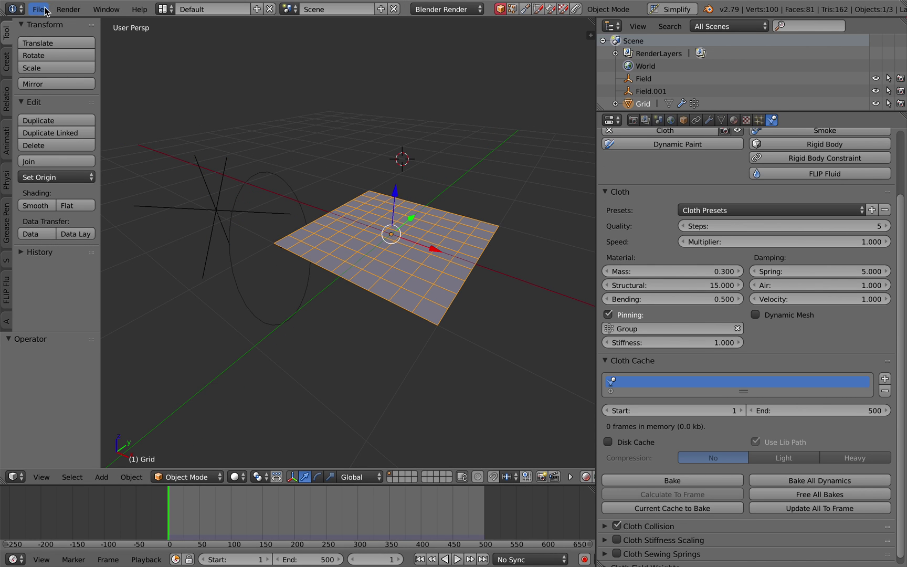
{"action": "left_click", "coordinate": [39, 9]}
{"action": "mouse_move", "coordinate": [79, 261]}
{"action": "left_click", "coordinate": [180, 273]}
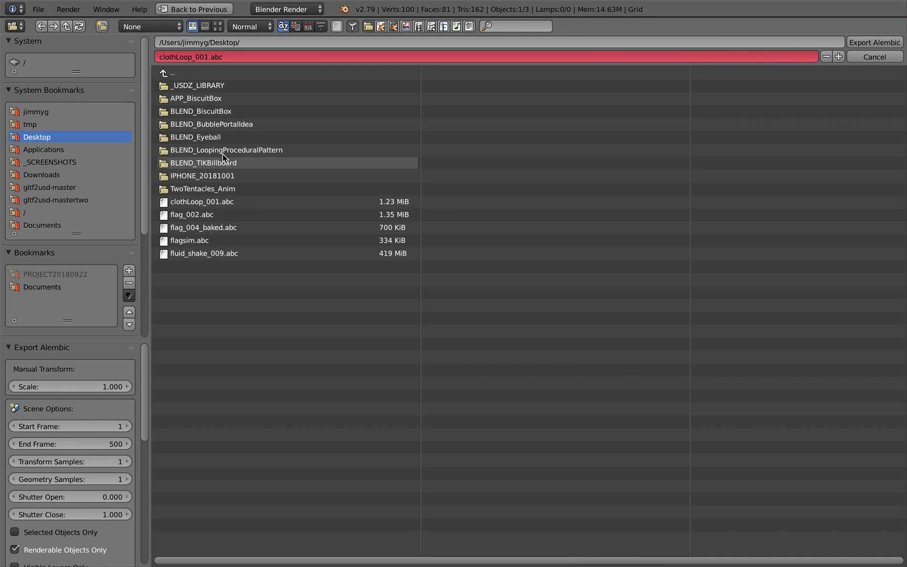
{"action": "left_click", "coordinate": [874, 58]}
- Leave the export and start another new scene from the start-up file, deleting all its default objects
{"action": "left_click", "coordinate": [38, 9]}
{"action": "left_click", "coordinate": [54, 22]}
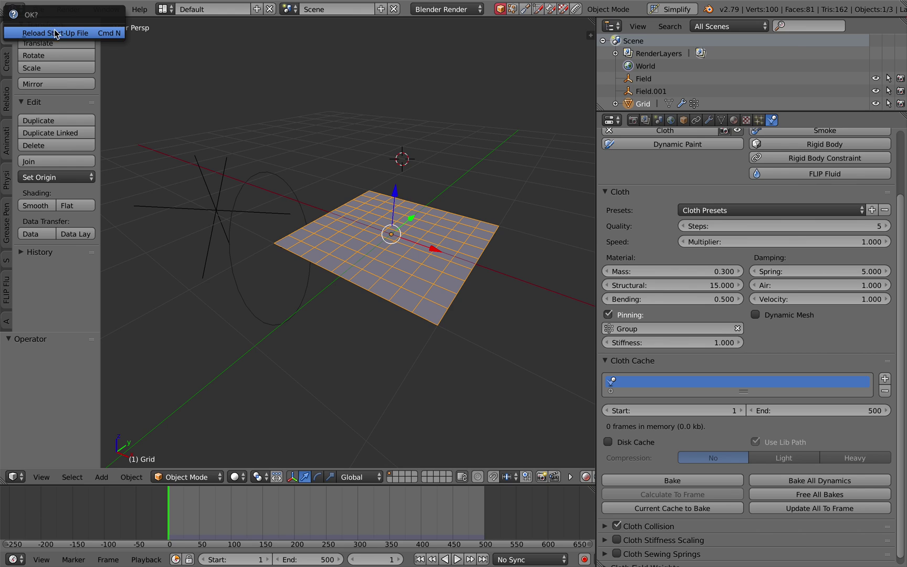
{"action": "left_click", "coordinate": [55, 33]}
{"action": "key", "text": "a"}
{"action": "key", "text": "a"}
{"action": "key", "text": "x"}
{"action": "left_click", "coordinate": [341, 149]}
- Import the Alembic file clothLoop_001.abc from the Desktop
{"action": "left_click", "coordinate": [39, 9]}
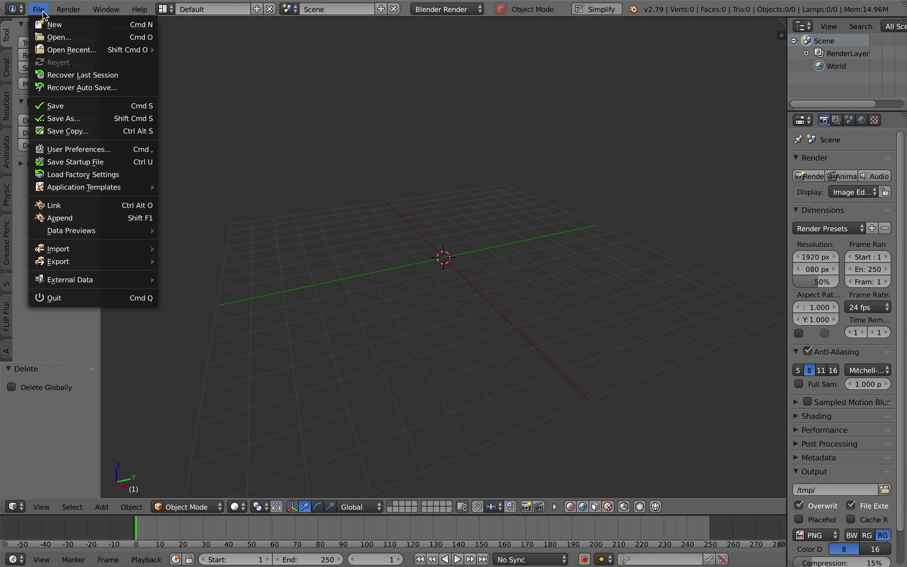
{"action": "mouse_move", "coordinate": [135, 248]}
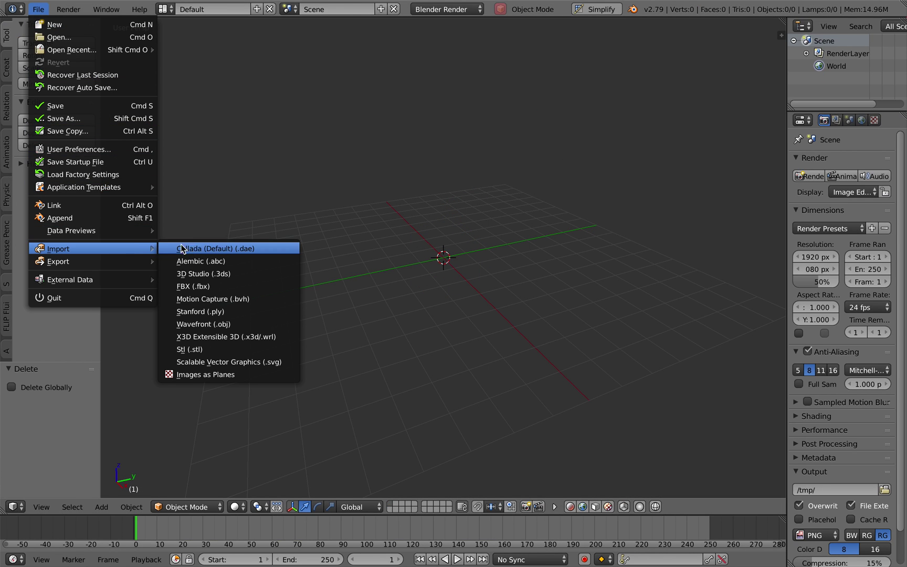
{"action": "left_click", "coordinate": [224, 259]}
{"action": "left_click", "coordinate": [36, 137]}
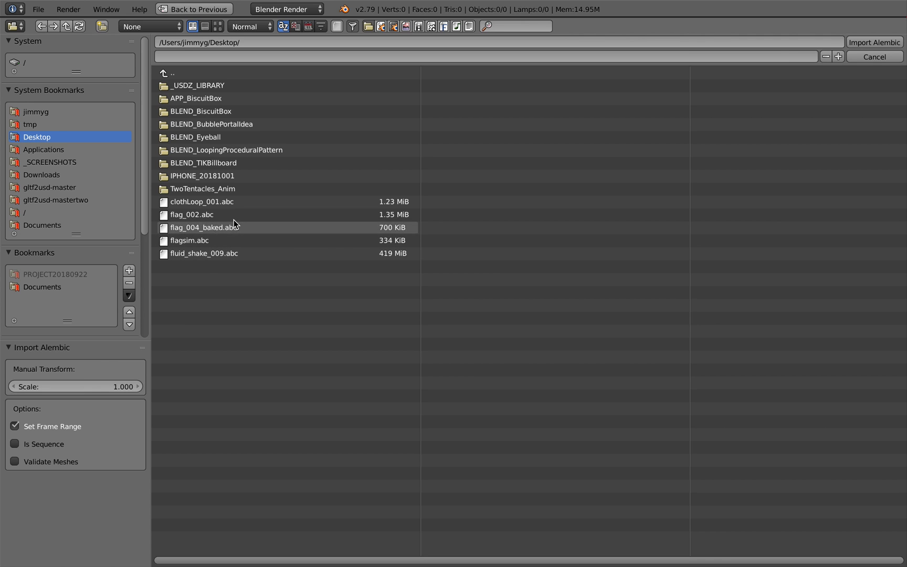
{"action": "double_click", "coordinate": [210, 201]}
- Scrub and play the imported cloth animation over its frame range, examining the cloth's motion up close
{"action": "middle_click_drag", "start_coordinate": [331, 250], "coordinate": [344, 265]}
{"action": "left_click_drag", "start_coordinate": [227, 529], "coordinate": [230, 529]}
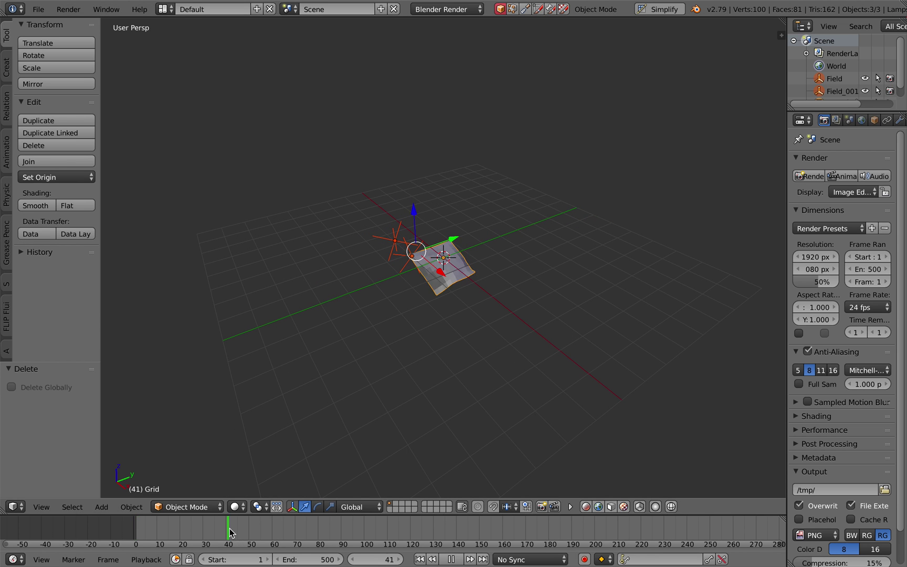
{"action": "key", "text": "alt+a"}
{"action": "scroll", "coordinate": [583, 536], "scroll_direction": "down", "scroll_amount": 15}
{"action": "middle_click_drag", "start_coordinate": [583, 536], "coordinate": [485, 543]}
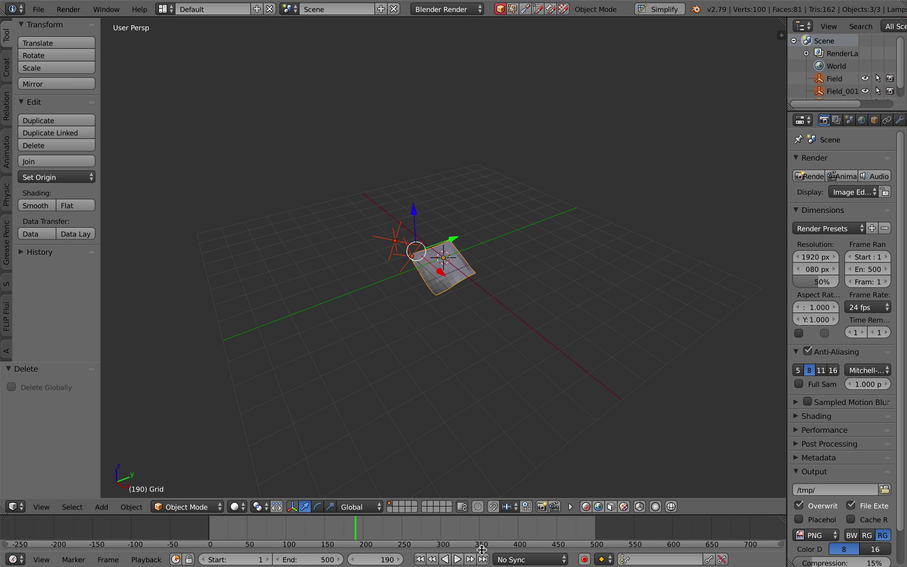
{"action": "left_click_drag", "start_coordinate": [442, 546], "coordinate": [522, 531]}
{"action": "scroll", "coordinate": [517, 245], "scroll_direction": "up", "scroll_amount": 6}
{"action": "middle_click_drag", "start_coordinate": [510, 441], "coordinate": [480, 418]}
{"action": "left_click_drag", "start_coordinate": [559, 527], "coordinate": [405, 551]}
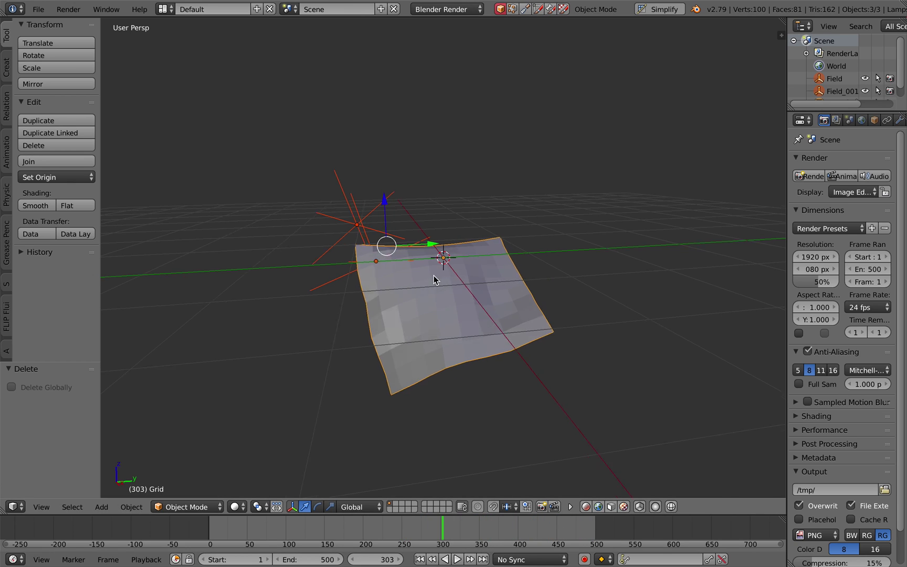
{"action": "middle_click_drag", "start_coordinate": [436, 273], "coordinate": [471, 296]}
{"action": "key", "text": "alt+a"}
- Delete the two imported force field empties, leaving only the cloth grid in the scene
{"action": "right_click", "coordinate": [322, 241]}
{"action": "key", "text": "x"}
{"action": "left_click", "coordinate": [315, 240]}
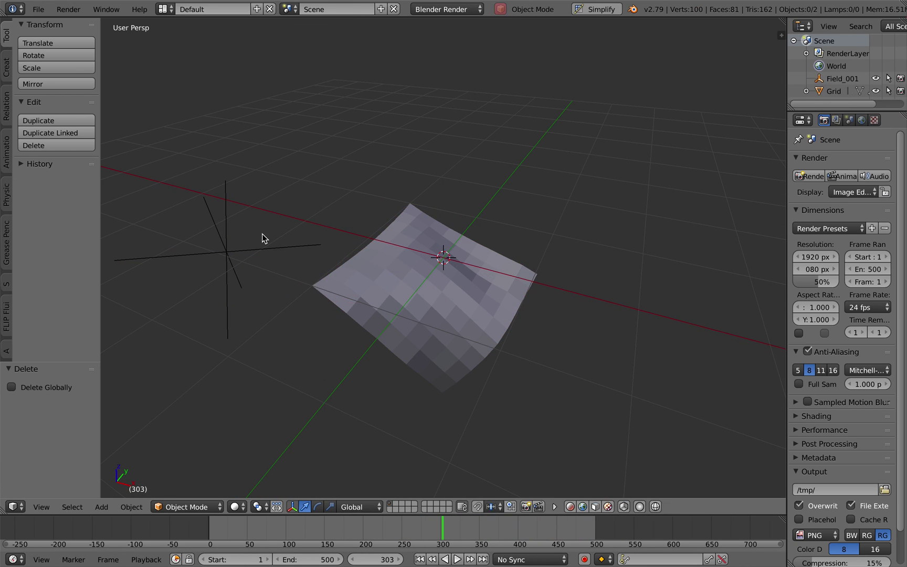
{"action": "right_click", "coordinate": [232, 223]}
{"action": "key", "text": "x"}
{"action": "left_click", "coordinate": [231, 219]}
{"action": "left_click", "coordinate": [38, 9]}
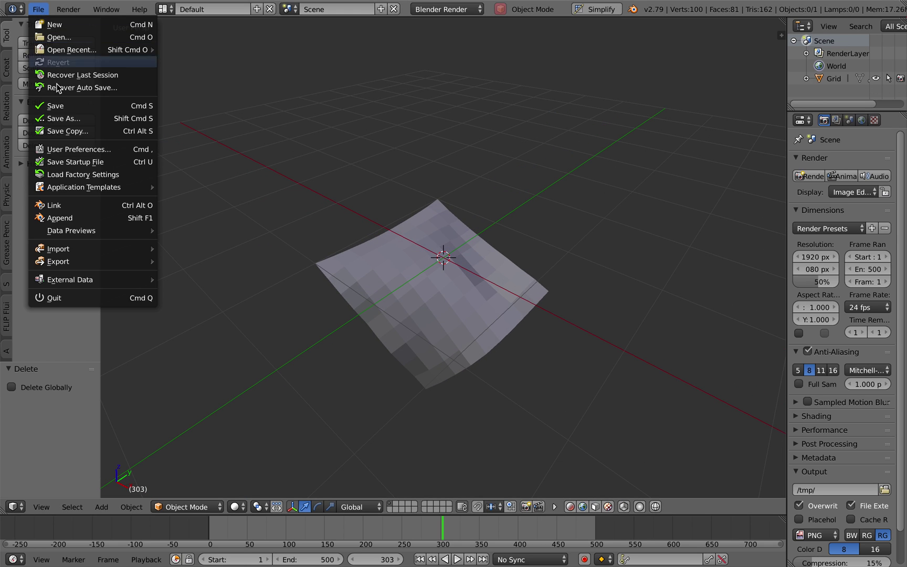
{"action": "left_click", "coordinate": [53, 129]}
{"action": "left_click", "coordinate": [876, 60]}
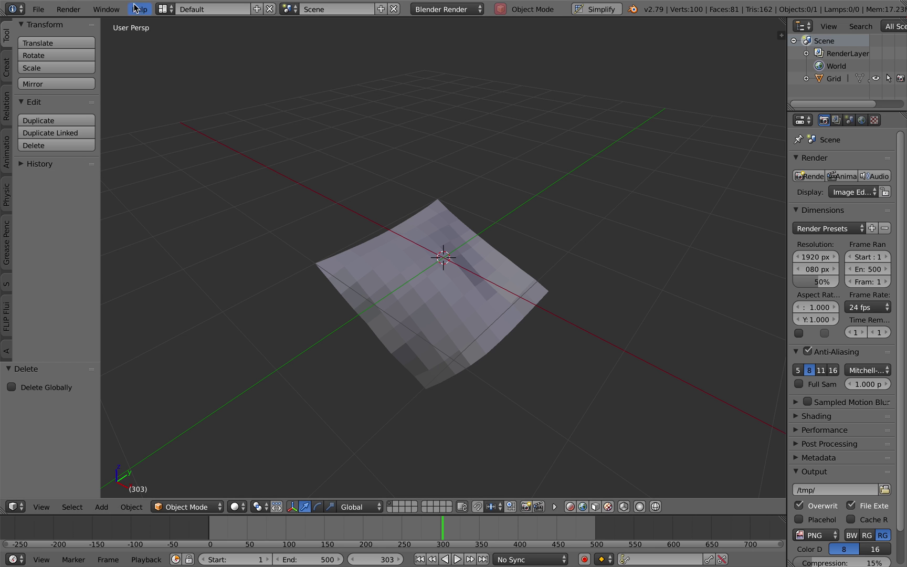
{"action": "left_click", "coordinate": [51, 9]}
{"action": "left_click", "coordinate": [63, 127]}
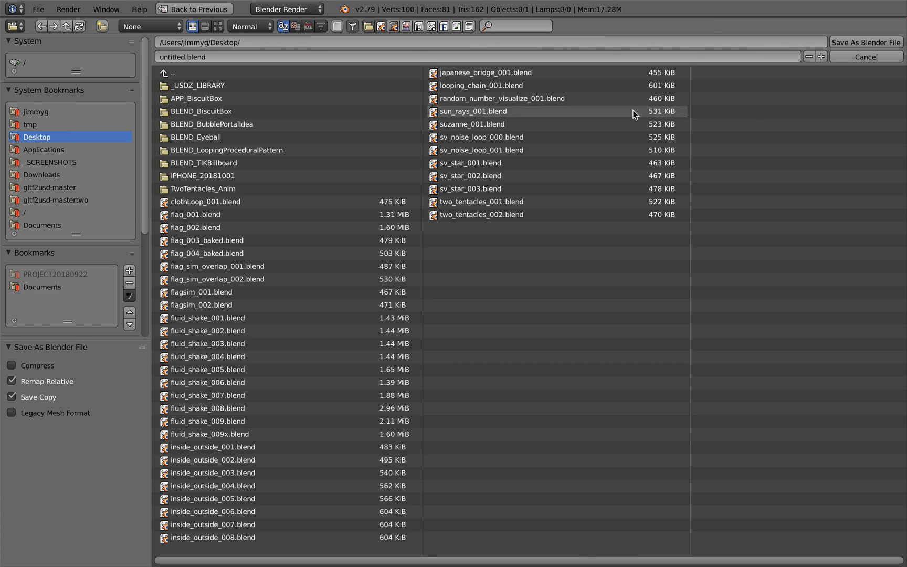
{"action": "left_click", "coordinate": [864, 58]}
- Save the scene to the Desktop as clothLooping_SV_001.blend
{"action": "left_click", "coordinate": [44, 10]}
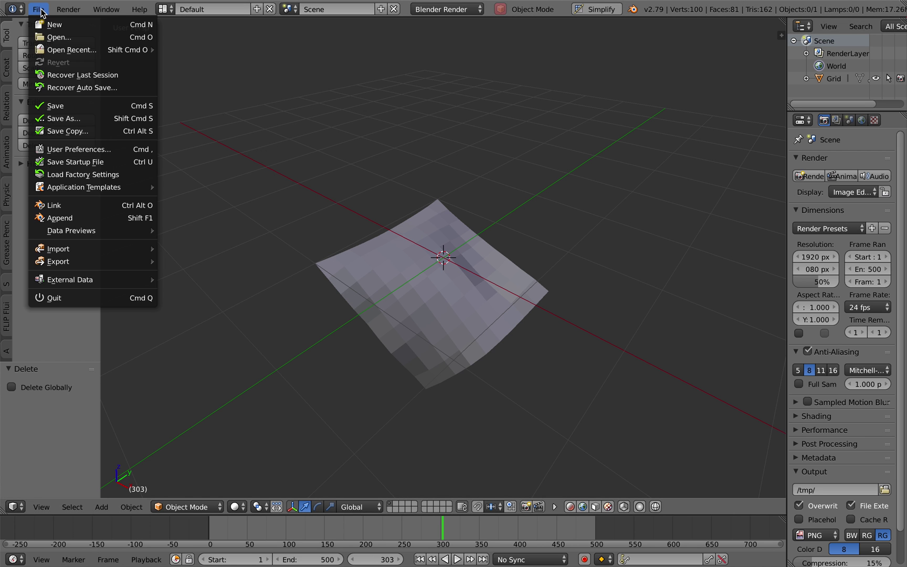
{"action": "left_click", "coordinate": [67, 118]}
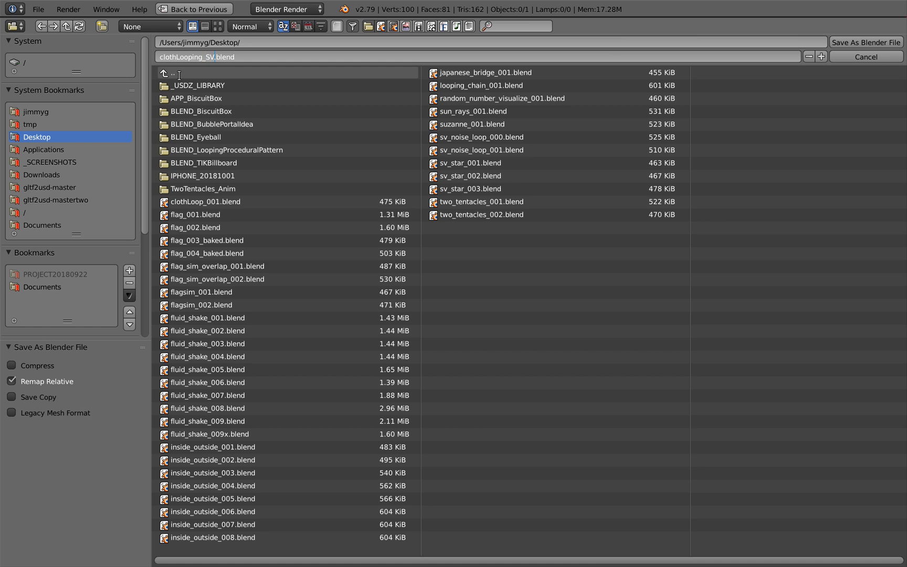
{"action": "left_click", "coordinate": [861, 42]}
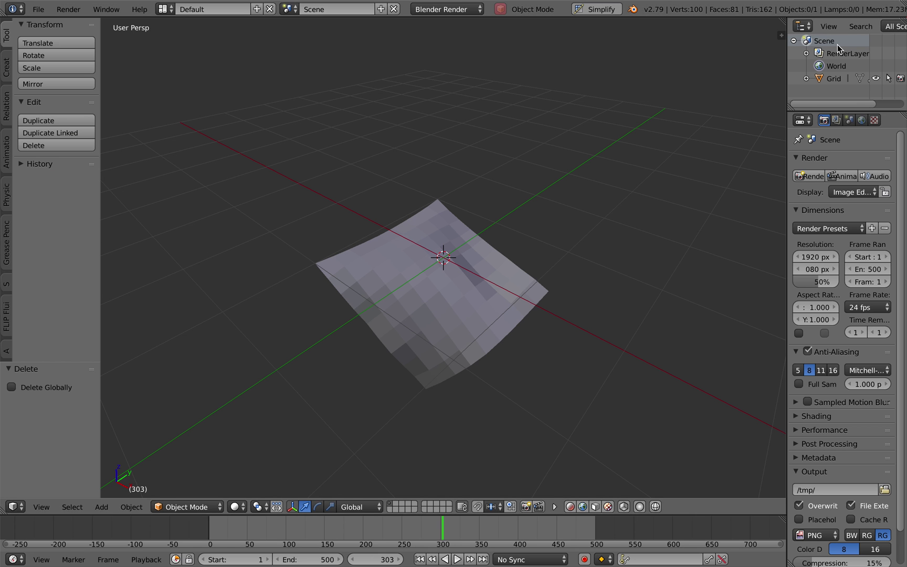
- Select the cloth grid, show its Mesh Sequence Cache modifier in a widened properties area, and save the file
{"action": "middle_click_drag", "start_coordinate": [480, 243], "coordinate": [517, 279]}
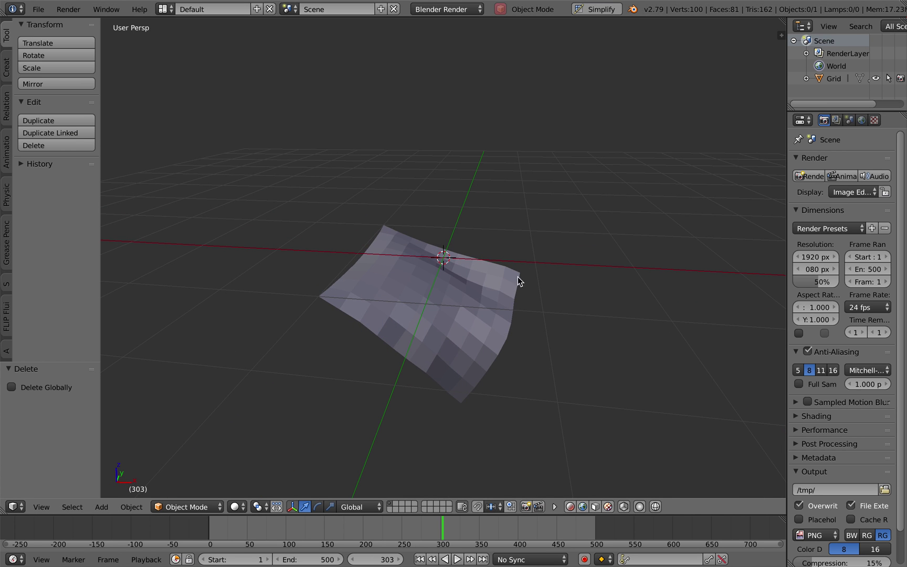
{"action": "right_click", "coordinate": [517, 279]}
{"action": "left_click_drag", "start_coordinate": [793, 94], "coordinate": [635, 89]}
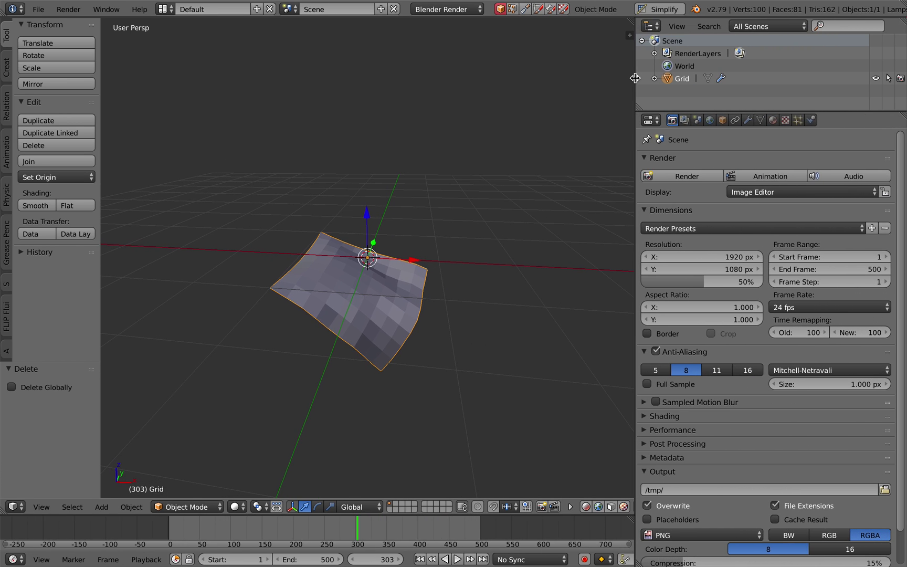
{"action": "left_click", "coordinate": [749, 120]}
{"action": "middle_click_drag", "start_coordinate": [575, 221], "coordinate": [551, 225]}
{"action": "key", "text": "ctrl+s"}
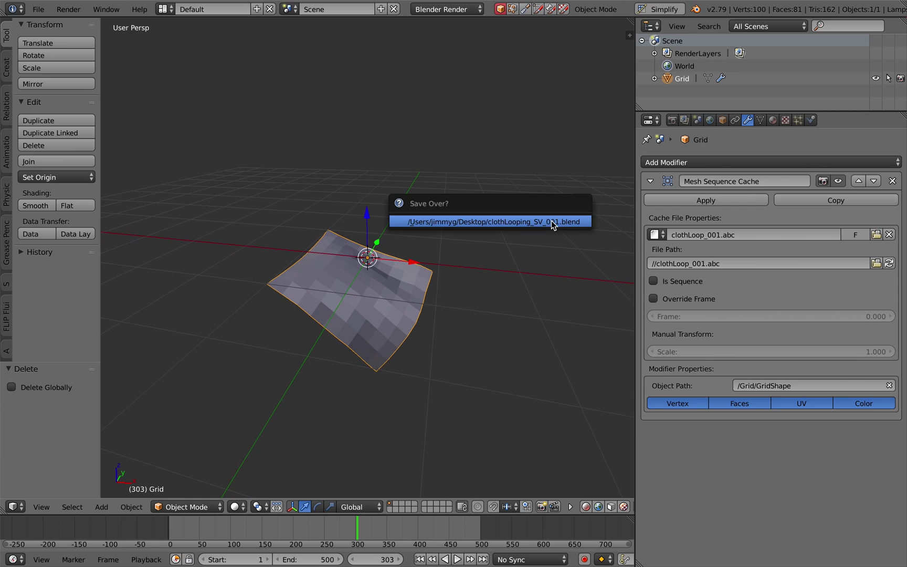
{"action": "left_click", "coordinate": [551, 225]}
- Import clothLoop_001.abc from the Desktop again and move the new objects about 3 units along Y beside the first cloth
{"action": "left_click", "coordinate": [40, 11]}
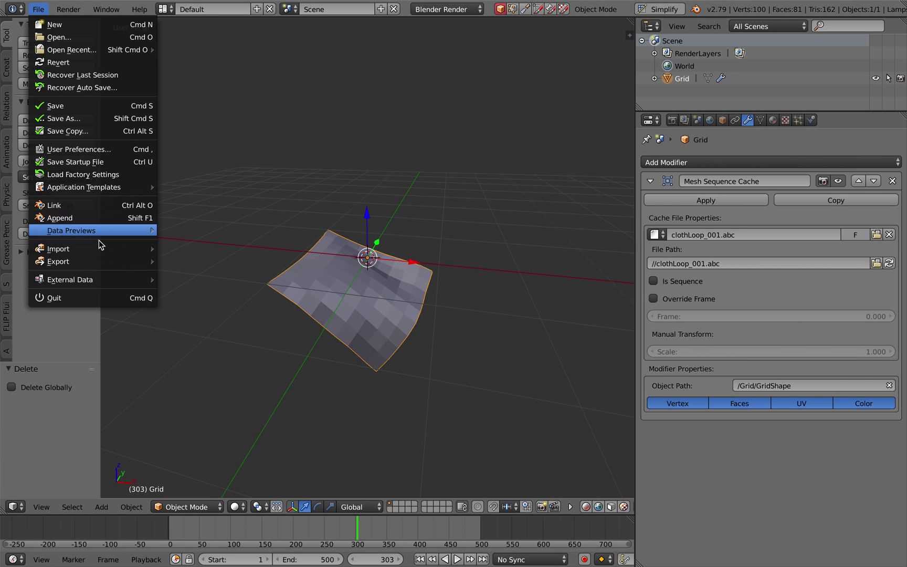
{"action": "mouse_move", "coordinate": [100, 248]}
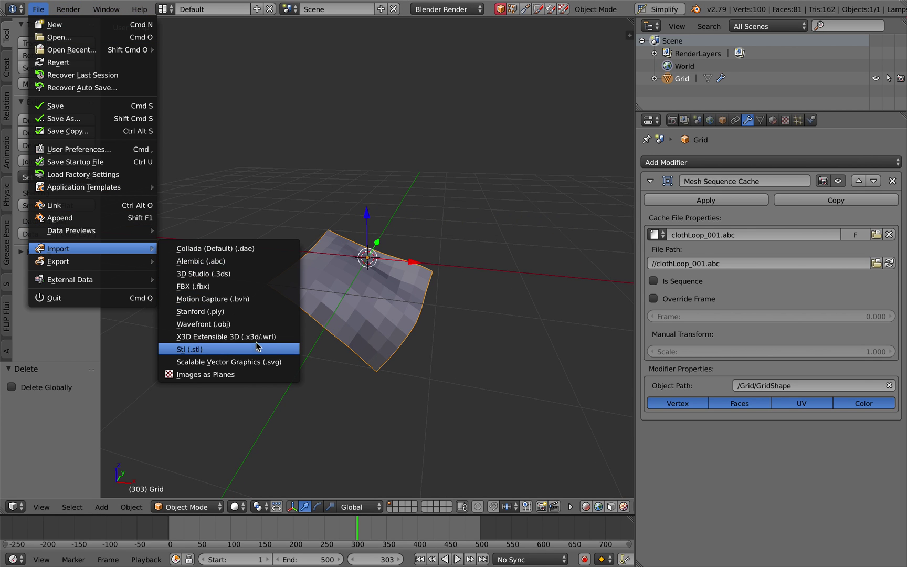
{"action": "left_click", "coordinate": [255, 261]}
{"action": "double_click", "coordinate": [229, 201]}
{"action": "middle_click_drag", "start_coordinate": [431, 301], "coordinate": [348, 289]}
{"action": "scroll", "coordinate": [348, 289], "scroll_direction": "down", "scroll_amount": 2}
{"action": "key", "text": "g"}
{"action": "left_click", "coordinate": [484, 279]}
{"action": "middle_click_drag", "start_coordinate": [480, 277], "coordinate": [448, 252]}
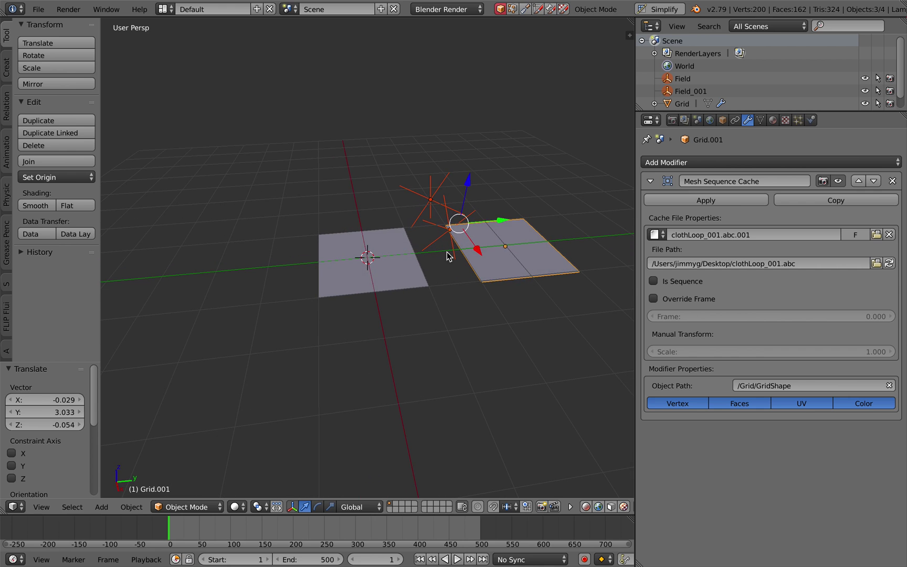
- Delete the two force field empties that came with the second cloth import
{"action": "right_click", "coordinate": [450, 215]}
{"action": "right_click", "coordinate": [439, 204]}
{"action": "key", "text": "x"}
{"action": "left_click", "coordinate": [446, 206]}
{"action": "right_click", "coordinate": [458, 220]}
{"action": "key", "text": "x"}
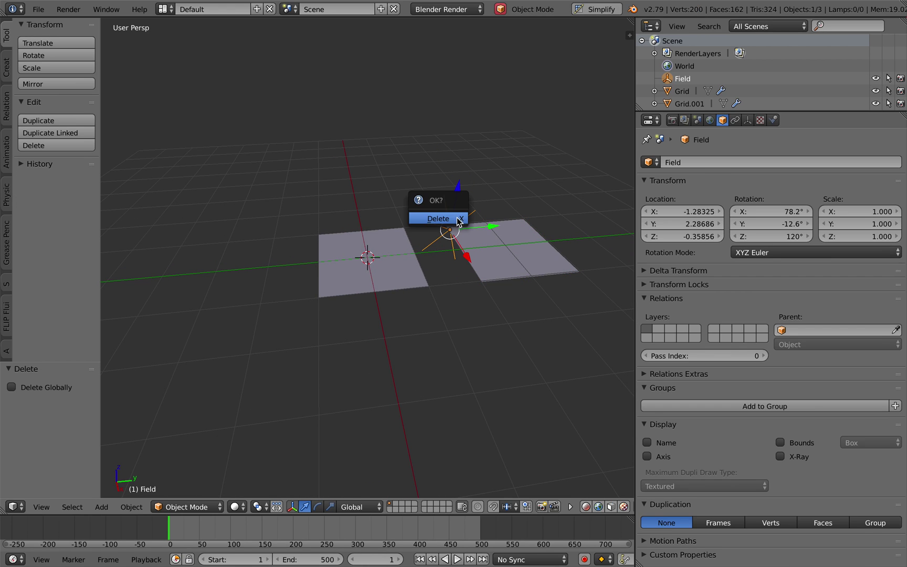
{"action": "left_click", "coordinate": [459, 218]}
- Scrub the timeline and inspect both cloths and their modifiers in turn, ending with the second cloth selected
{"action": "right_click", "coordinate": [475, 242]}
{"action": "middle_click_drag", "start_coordinate": [406, 229], "coordinate": [381, 237]}
{"action": "left_click_drag", "start_coordinate": [331, 529], "coordinate": [312, 529]}
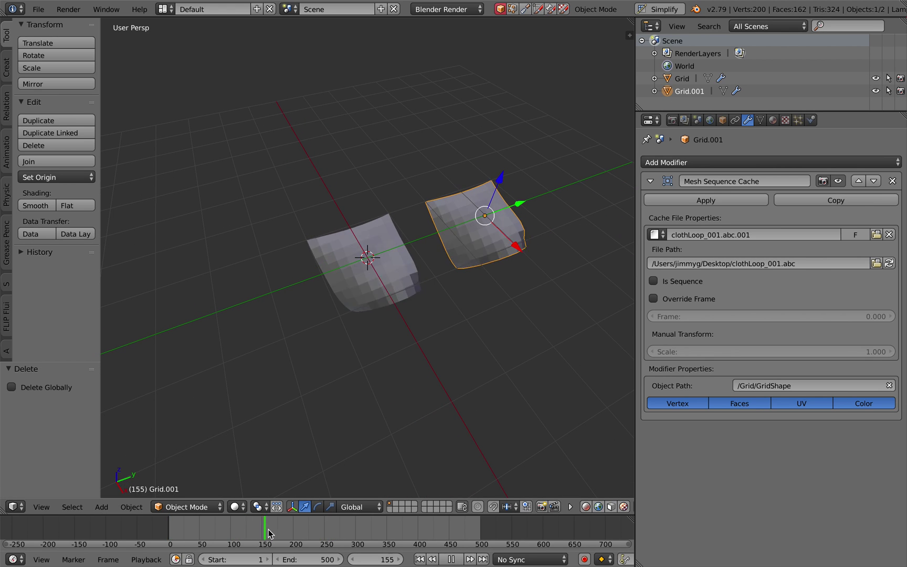
{"action": "right_click", "coordinate": [386, 259]}
{"action": "right_click", "coordinate": [494, 241]}
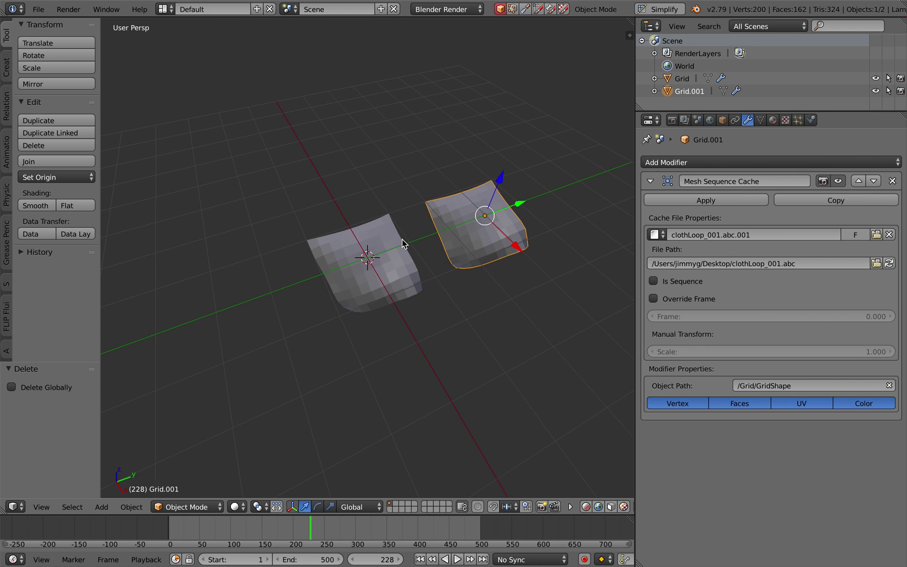
{"action": "right_click", "coordinate": [404, 256]}
{"action": "middle_click_drag", "start_coordinate": [402, 240], "coordinate": [371, 253]}
{"action": "right_click", "coordinate": [484, 198]}
{"action": "right_click", "coordinate": [390, 283]}
{"action": "right_click", "coordinate": [453, 233]}
- Save the file and enable Override Frame in the second cloth's Mesh Sequence Cache modifier
{"action": "key", "text": "ctrl+s"}
{"action": "left_click", "coordinate": [442, 250]}
{"action": "key", "text": "ctrl+s"}
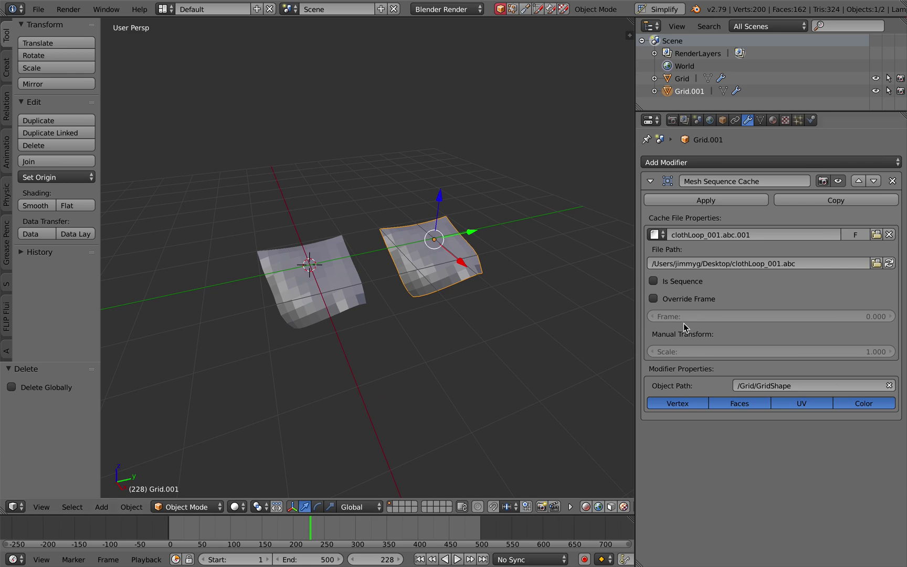
{"action": "left_click", "coordinate": [683, 298]}
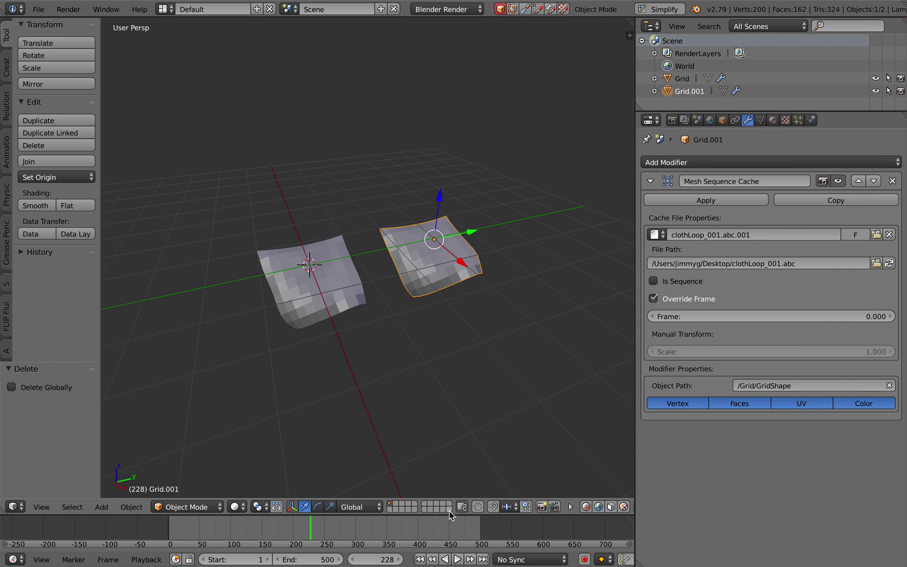
- Go to frame 250, extend the animation's end frame to 750, and save the file
{"action": "scroll", "coordinate": [456, 530], "scroll_direction": "down", "scroll_amount": 6}
{"action": "scroll", "coordinate": [395, 517], "scroll_direction": "up", "scroll_amount": 7}
{"action": "scroll", "coordinate": [399, 513], "scroll_direction": "down", "scroll_amount": 1}
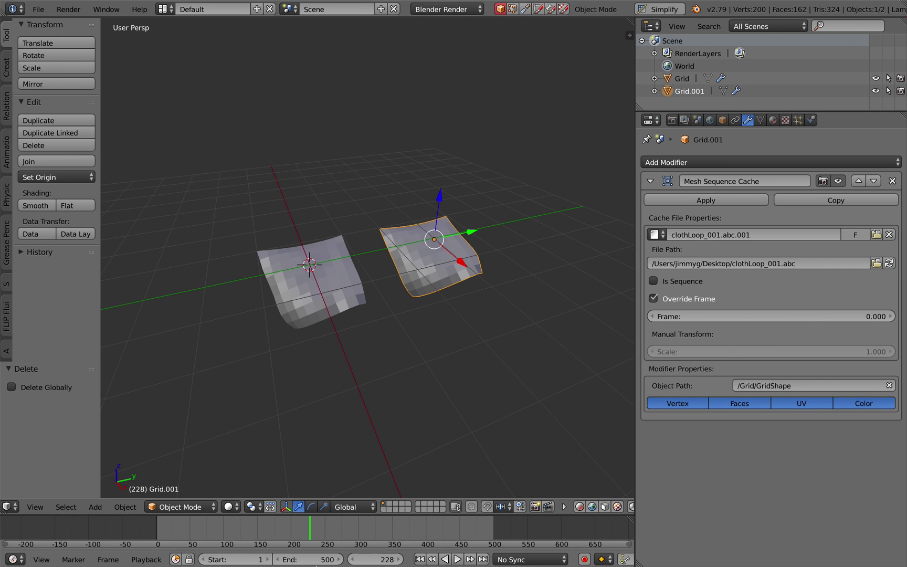
{"action": "mouse_move", "coordinate": [319, 534]}
{"action": "left_mouse_down"}
{"action": "mouse_move", "coordinate": [248, 541]}
{"action": "mouse_move", "coordinate": [324, 546]}
{"action": "left_mouse_up"}
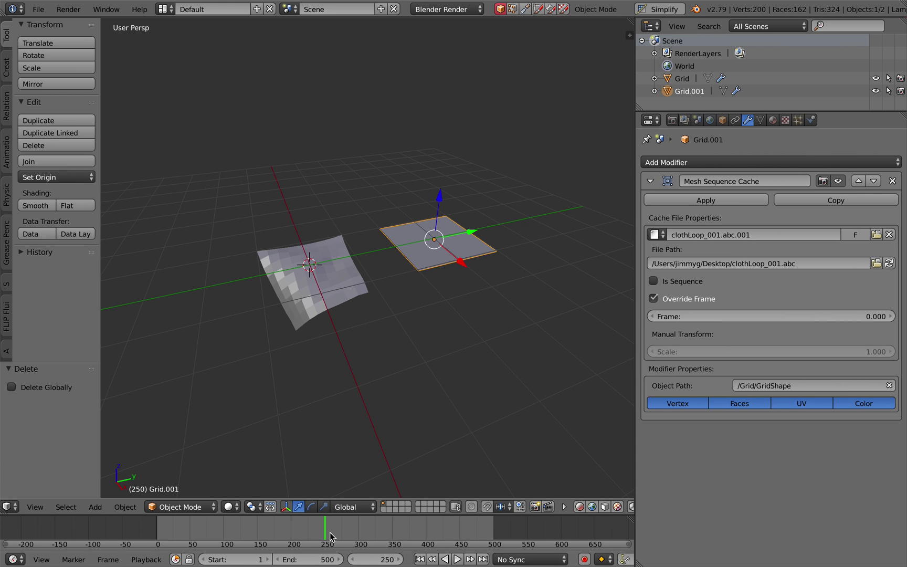
{"action": "scroll", "coordinate": [415, 535], "scroll_direction": "up", "scroll_amount": 2}
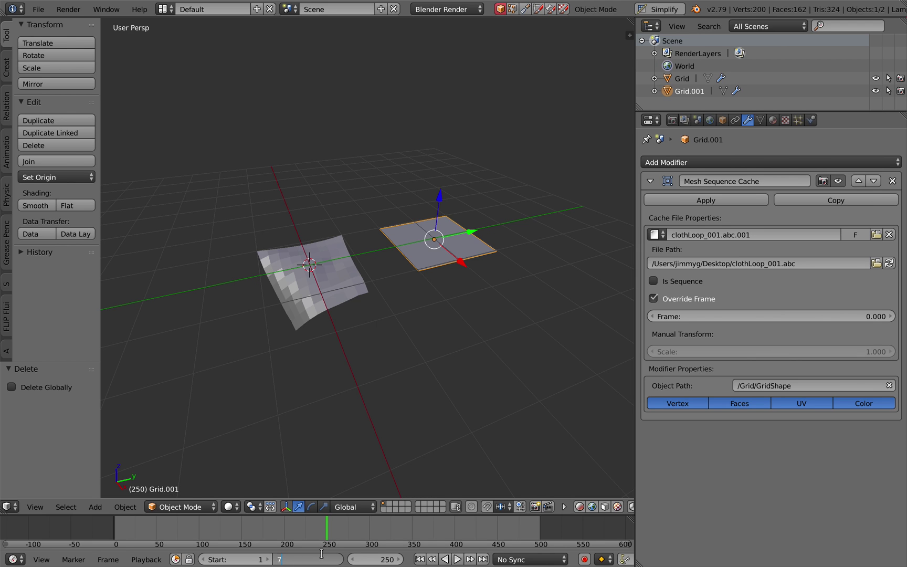
{"action": "key", "text": "Return"}
{"action": "key", "text": "ctrl+s"}
{"action": "scroll", "coordinate": [428, 419], "scroll_direction": "down", "scroll_amount": 3}
{"action": "key", "text": "ctrl+s"}
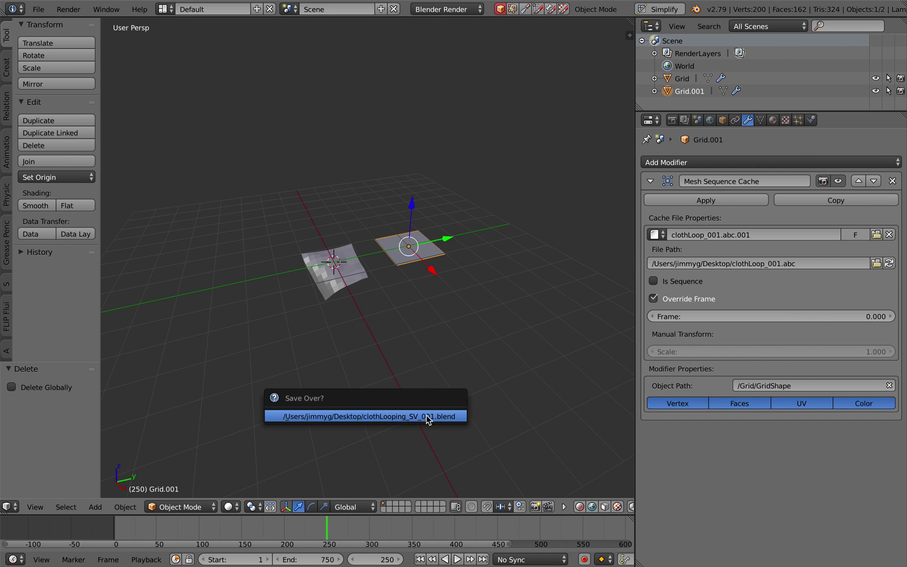
{"action": "left_click", "coordinate": [428, 419]}
- Keyframe the second cloth's override Frame value of 0 at frame 250
{"action": "scroll", "coordinate": [421, 292], "scroll_direction": "up", "scroll_amount": 1}
{"action": "mouse_move", "coordinate": [329, 534]}
{"action": "left_mouse_down"}
{"action": "mouse_move", "coordinate": [119, 529]}
{"action": "mouse_move", "coordinate": [326, 529]}
{"action": "left_mouse_up"}
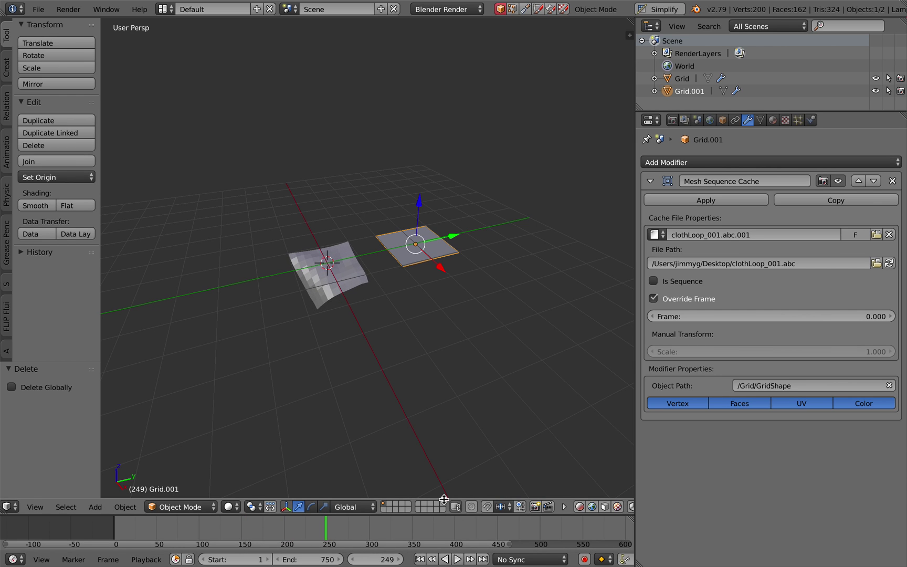
{"action": "scroll", "coordinate": [514, 338], "scroll_direction": "up", "scroll_amount": 1}
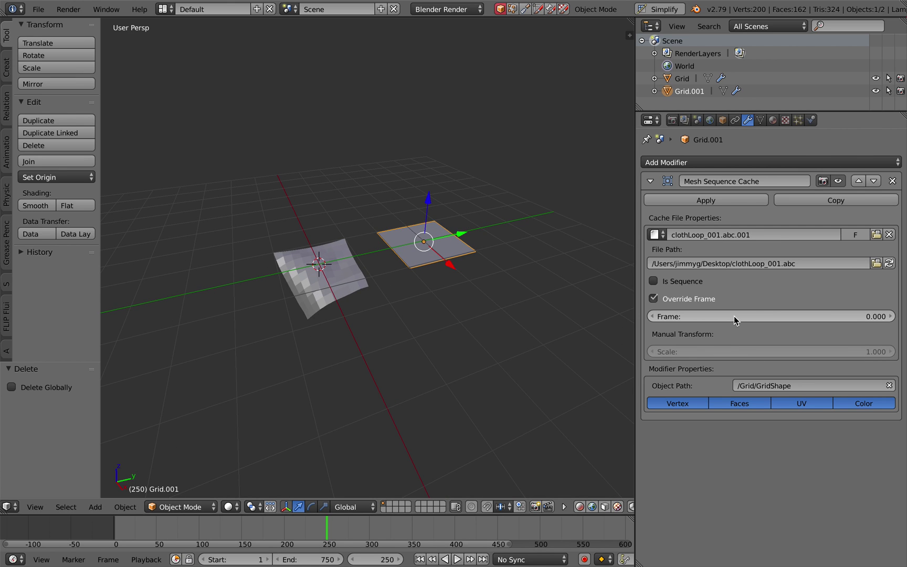
{"action": "key", "text": "i"}
{"action": "middle_click_drag", "start_coordinate": [530, 339], "coordinate": [502, 343]}
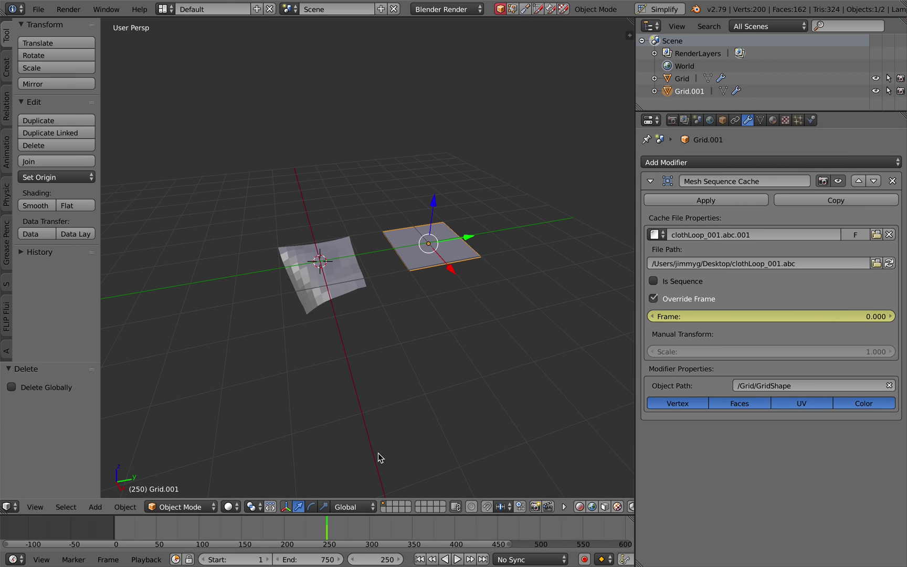
- Keyframe the second cloth's override Frame value of 500 at frame 750, and save the file
{"action": "scroll", "coordinate": [380, 458], "scroll_direction": "down", "scroll_amount": 3}
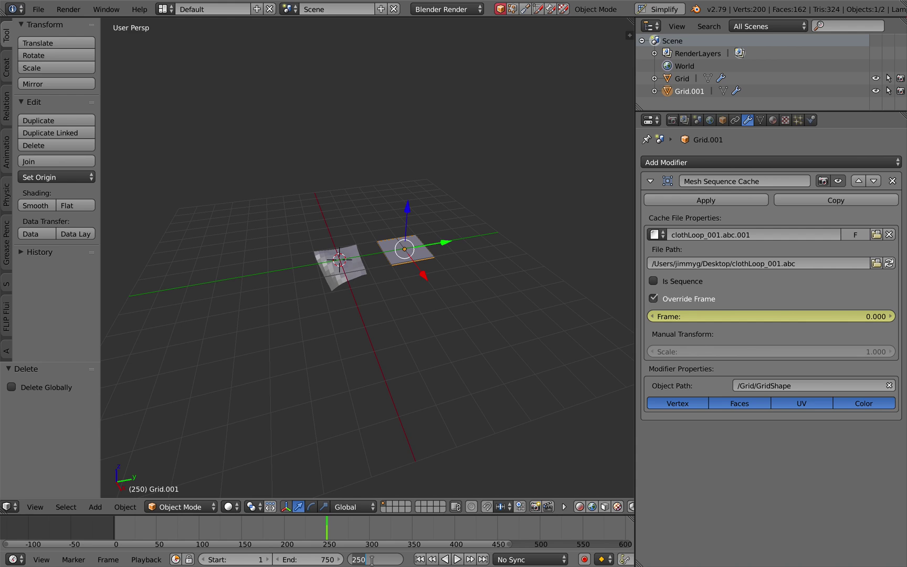
{"action": "left_click", "coordinate": [372, 561]}
{"action": "type", "text": "750"}
{"action": "key", "text": "Return"}
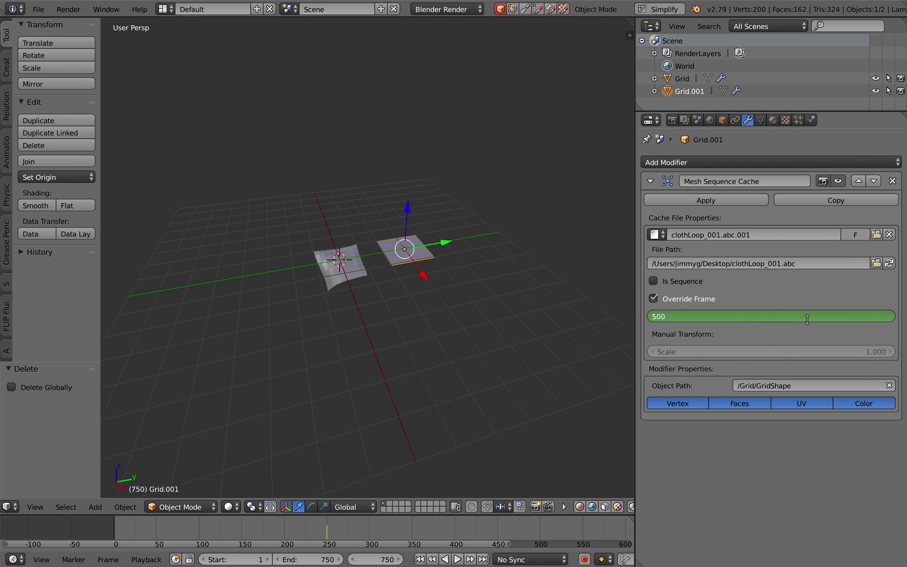
{"action": "key", "text": "Return"}
{"action": "key", "text": "i"}
{"action": "middle_click_drag", "start_coordinate": [502, 315], "coordinate": [503, 321]}
{"action": "key", "text": "ctrl+s"}
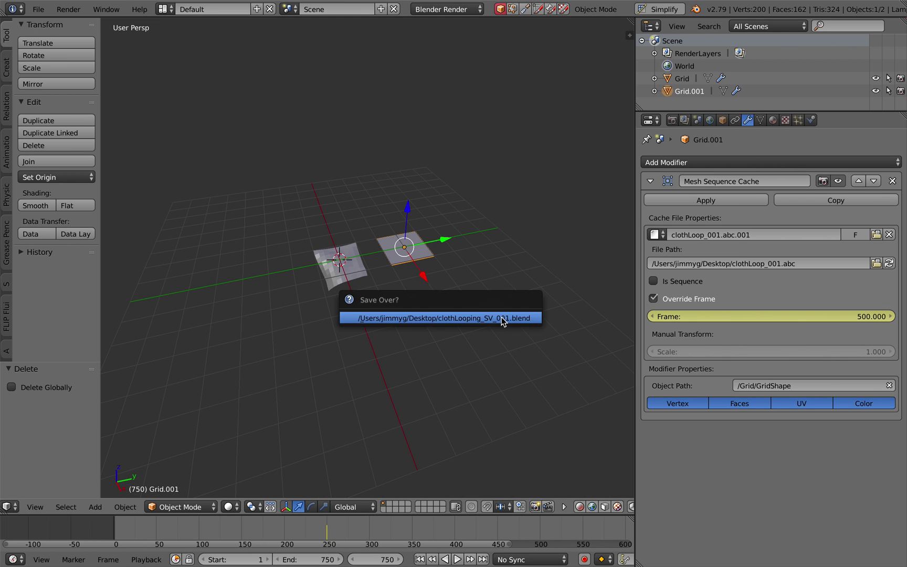
{"action": "left_click", "coordinate": [502, 319]}
- Scrub and play the timeline across both override keyframes to check the second cloth's delayed motion
{"action": "left_click_drag", "start_coordinate": [245, 535], "coordinate": [219, 542]}
{"action": "left_click_drag", "start_coordinate": [361, 541], "coordinate": [464, 535]}
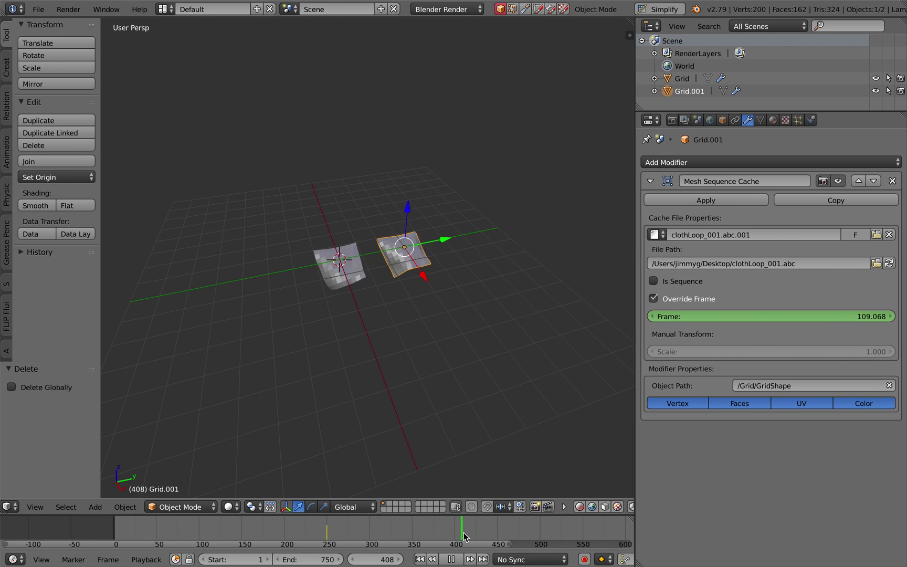
{"action": "key", "text": "Escape"}
{"action": "scroll", "coordinate": [468, 529], "scroll_direction": "down", "scroll_amount": 11}
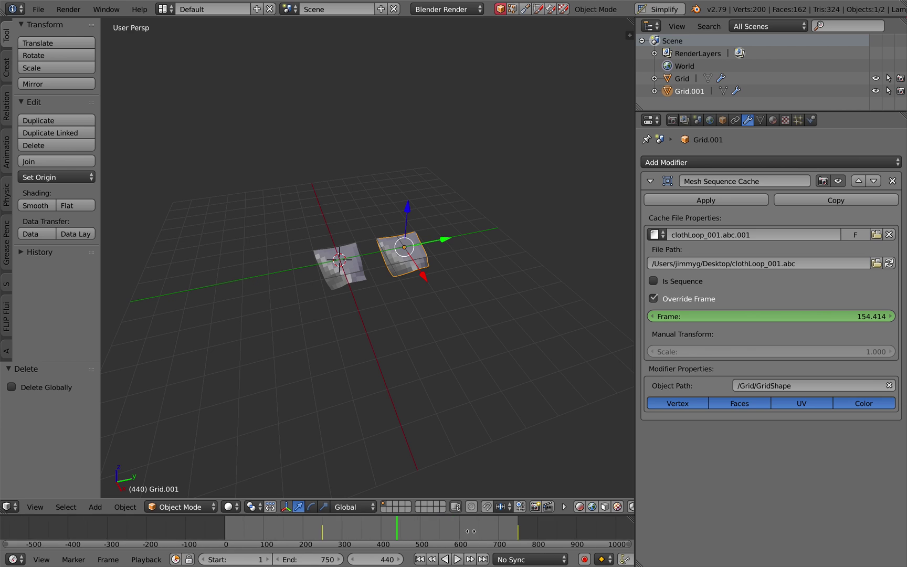
{"action": "middle_click_drag", "start_coordinate": [468, 529], "coordinate": [412, 529]}
{"action": "scroll", "coordinate": [413, 529], "scroll_direction": "up", "scroll_amount": 4}
{"action": "left_click_drag", "start_coordinate": [288, 529], "coordinate": [161, 524]}
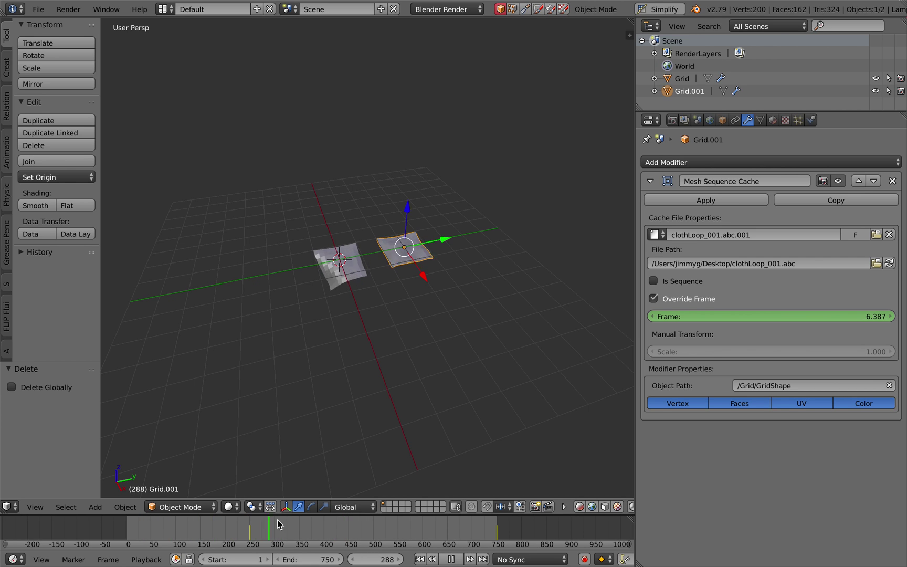
{"action": "left_click_drag", "start_coordinate": [279, 524], "coordinate": [391, 527]}
{"action": "left_click_drag", "start_coordinate": [518, 530], "coordinate": [257, 531]}
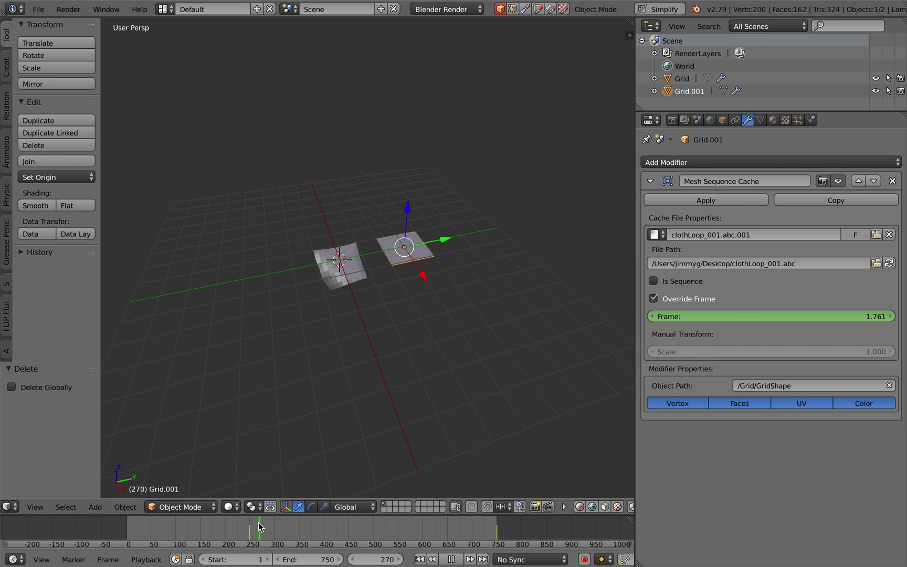
{"action": "key", "text": "alt+a"}
- Save the file and compare the two cloths' shapes around frames 250 and 498
{"action": "scroll", "coordinate": [334, 348], "scroll_direction": "up", "scroll_amount": 4}
{"action": "key", "text": "ctrl+s"}
{"action": "left_click", "coordinate": [333, 344]}
{"action": "middle_click_drag", "start_coordinate": [333, 344], "coordinate": [298, 367]}
{"action": "mouse_move", "coordinate": [259, 529]}
{"action": "left_mouse_down"}
{"action": "mouse_move", "coordinate": [250, 525]}
{"action": "mouse_move", "coordinate": [267, 531]}
{"action": "mouse_move", "coordinate": [253, 529]}
{"action": "left_mouse_up"}
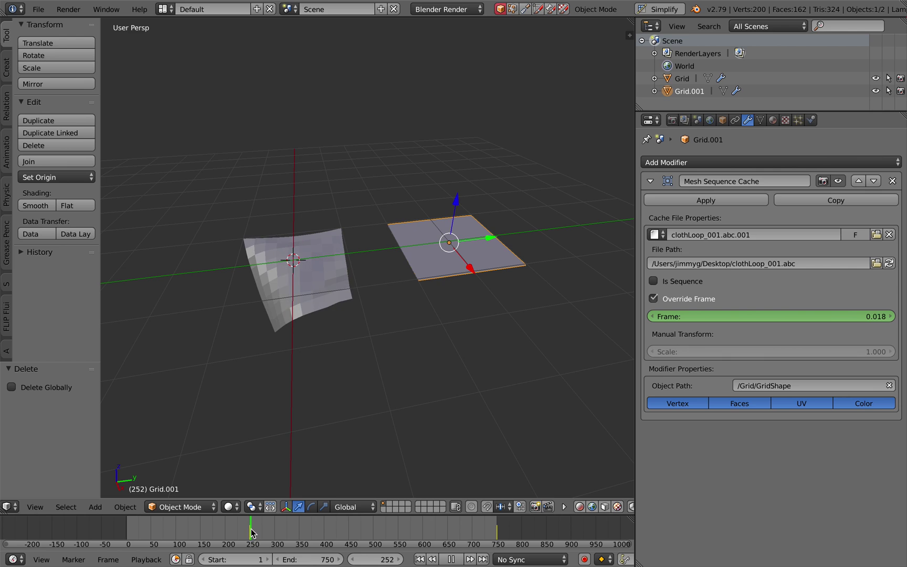
{"action": "left_click", "coordinate": [253, 535]}
{"action": "left_click", "coordinate": [373, 531]}
{"action": "key", "text": "alt+a"}
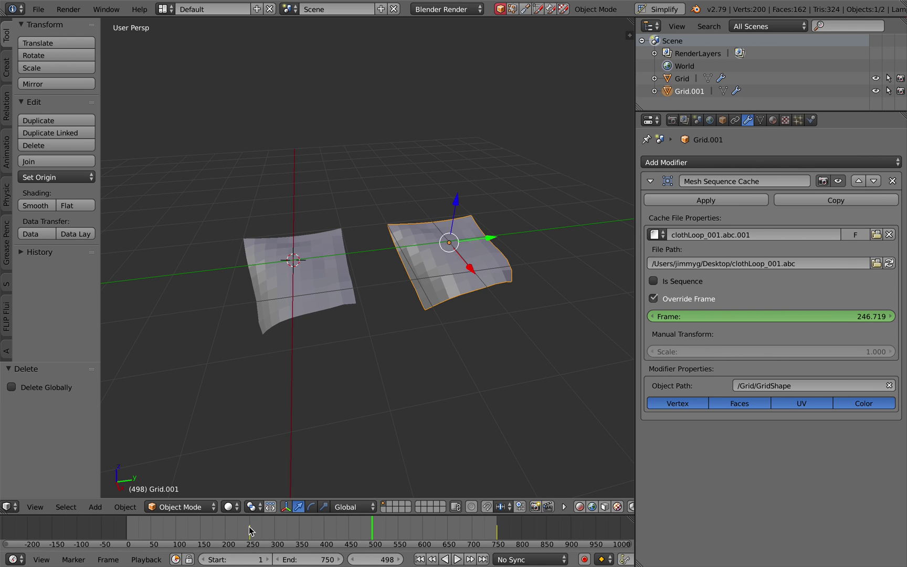
{"action": "left_click", "coordinate": [250, 531]}
- Inspect the first and second cloths at frame 251, go to frame 498, and save the file
{"action": "right_click", "coordinate": [314, 300]}
{"action": "scroll", "coordinate": [321, 300], "scroll_direction": "up", "scroll_amount": 3}
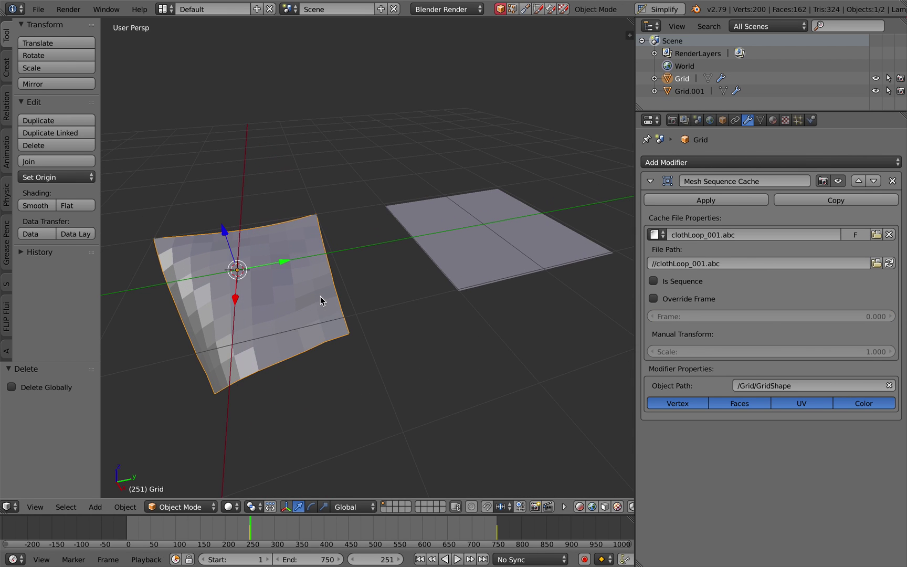
{"action": "middle_click_drag", "start_coordinate": [302, 339], "coordinate": [299, 333]}
{"action": "middle_click_drag", "start_coordinate": [314, 370], "coordinate": [305, 362]}
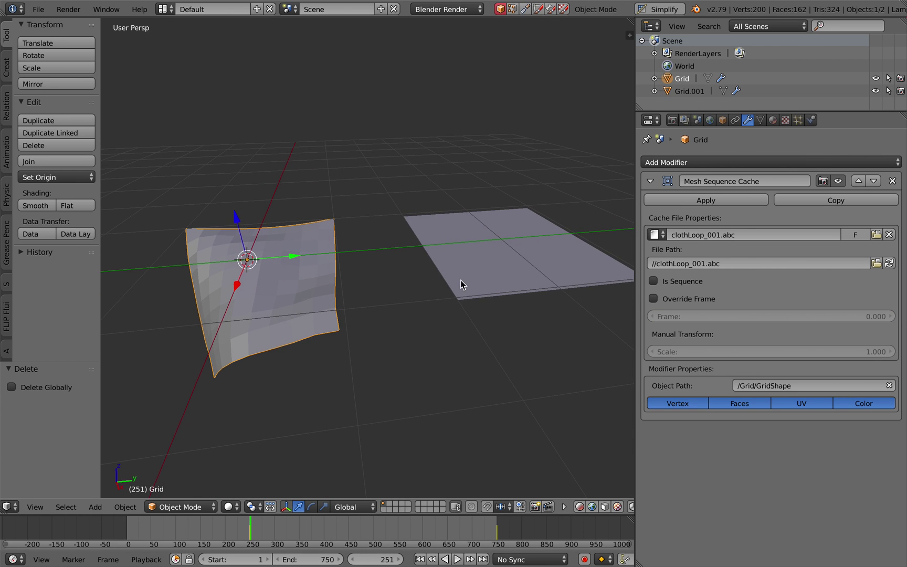
{"action": "right_click", "coordinate": [461, 284]}
{"action": "key", "text": "KP_6"}
{"action": "key", "text": "KP_6"}
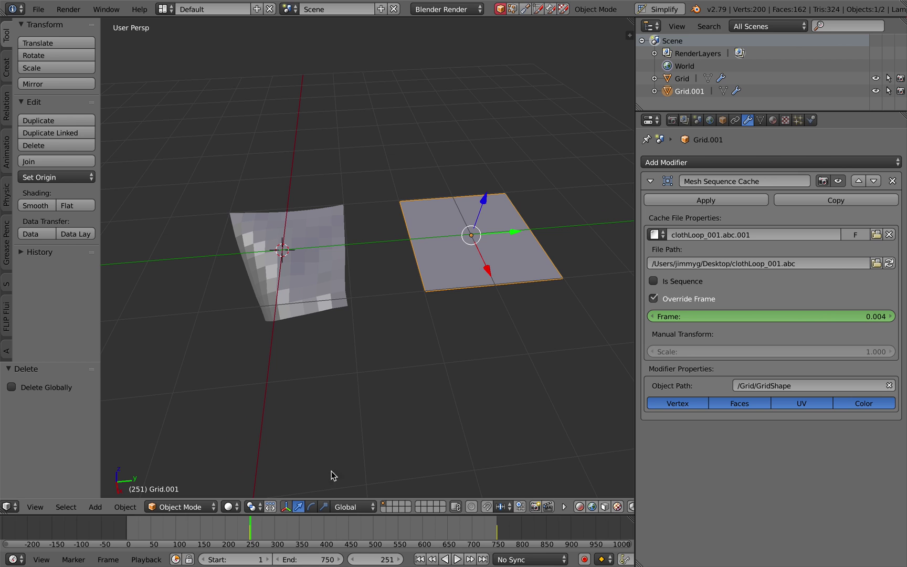
{"action": "left_click_drag", "start_coordinate": [315, 525], "coordinate": [373, 519]}
{"action": "middle_click_drag", "start_coordinate": [375, 329], "coordinate": [374, 325]}
{"action": "key", "text": "ctrl+s"}
{"action": "left_click", "coordinate": [382, 326]}
{"action": "middle_click_drag", "start_coordinate": [377, 362], "coordinate": [370, 384]}
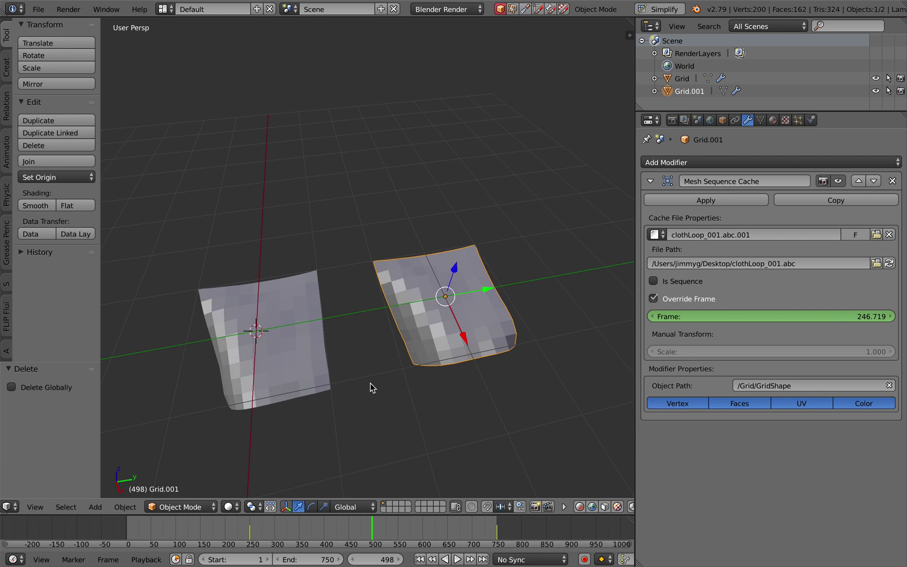
- Switch to the Compositing screen layout and extend the 3D view over the image editor area
{"action": "left_click", "coordinate": [166, 10]}
{"action": "left_click", "coordinate": [189, 53]}
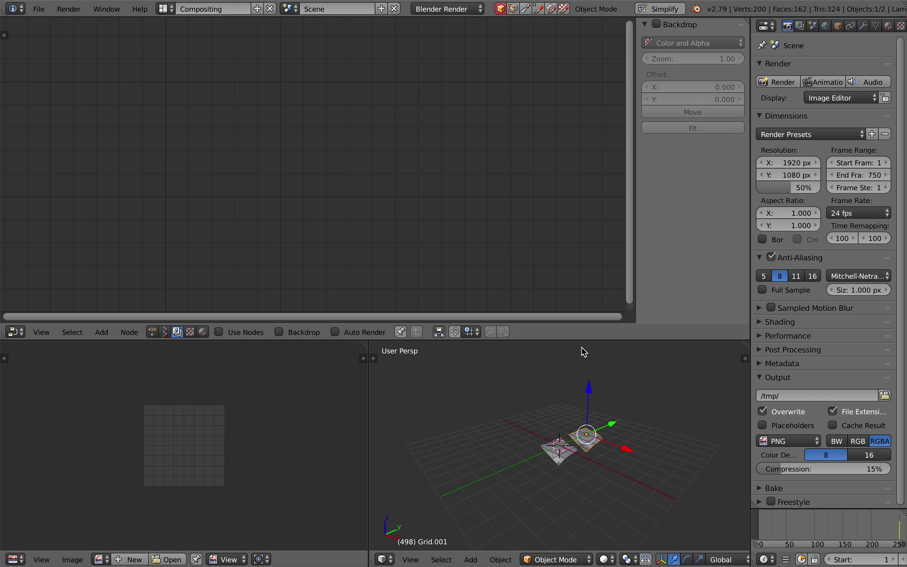
{"action": "scroll", "coordinate": [583, 352], "scroll_direction": "up", "scroll_amount": 5}
{"action": "left_click_drag", "start_coordinate": [367, 345], "coordinate": [453, 425]}
{"action": "scroll", "coordinate": [453, 425], "scroll_direction": "down", "scroll_amount": 2}
{"action": "left_click_drag", "start_coordinate": [375, 350], "coordinate": [263, 348]}
- Select the first cloth and create a new Sverchok node tree
{"action": "right_click", "coordinate": [381, 422]}
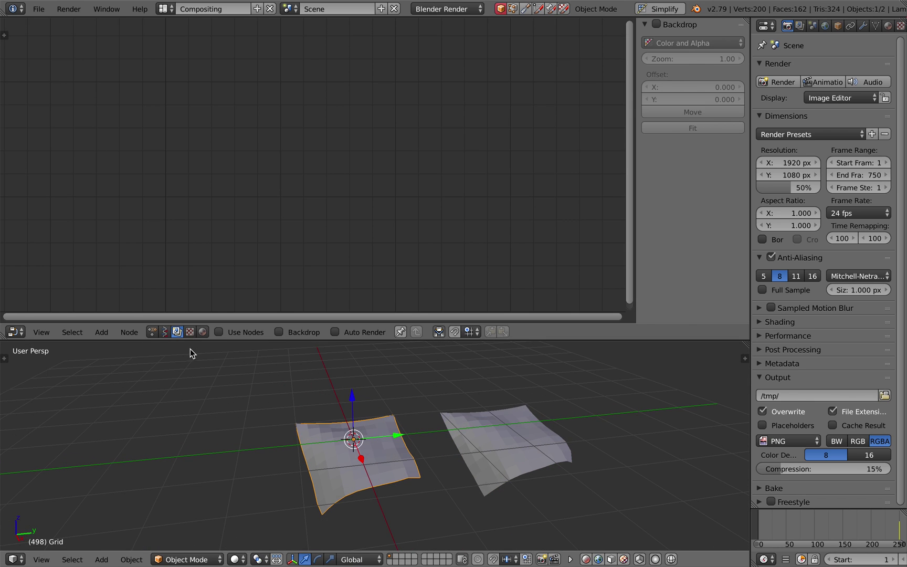
{"action": "left_click", "coordinate": [164, 332]}
{"action": "left_click", "coordinate": [241, 332]}
- Add an Objects in mk3 node that reads the first cloth, and save the file
{"action": "key", "text": "shift+a"}
{"action": "left_click", "coordinate": [214, 168]}
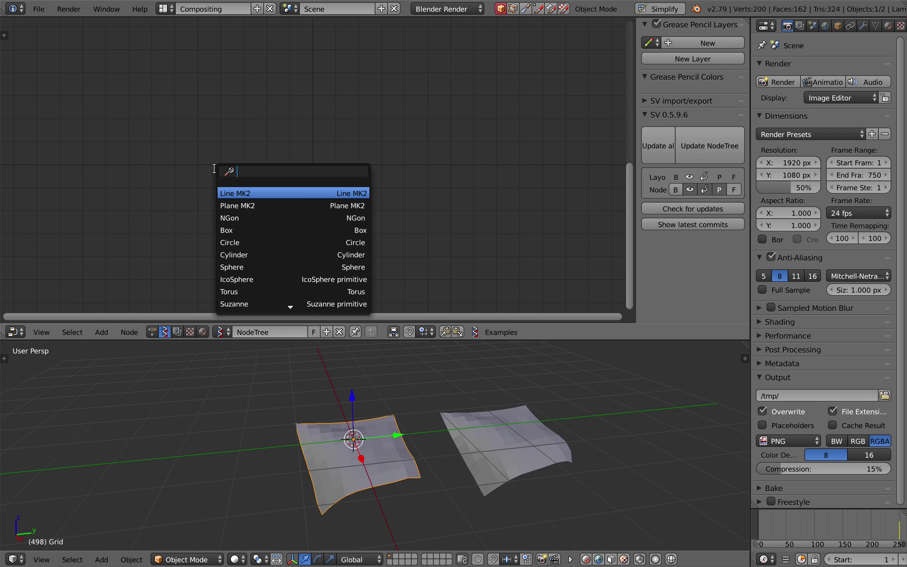
{"action": "type", "text": "objects in"}
{"action": "key", "text": "Return"}
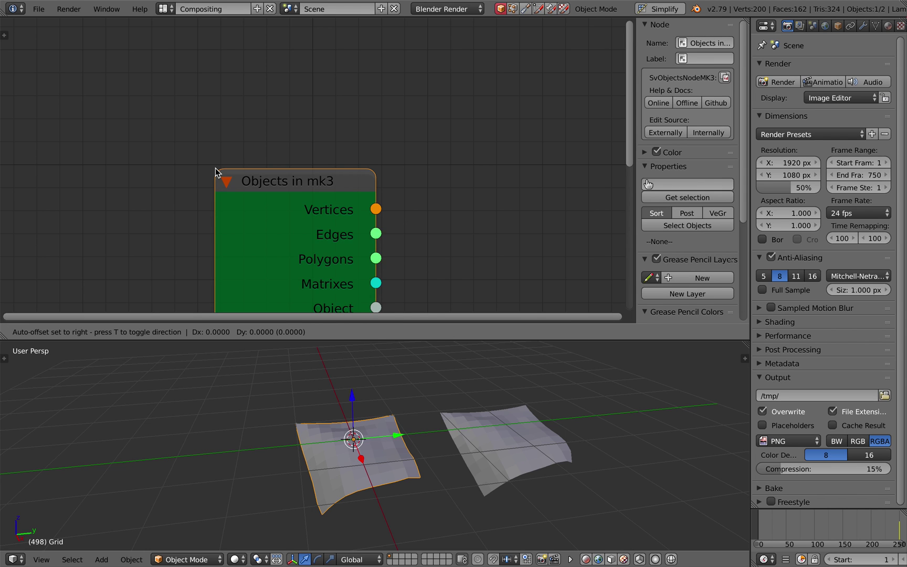
{"action": "scroll", "coordinate": [273, 147], "scroll_direction": "down", "scroll_amount": 2}
{"action": "left_click", "coordinate": [239, 203]}
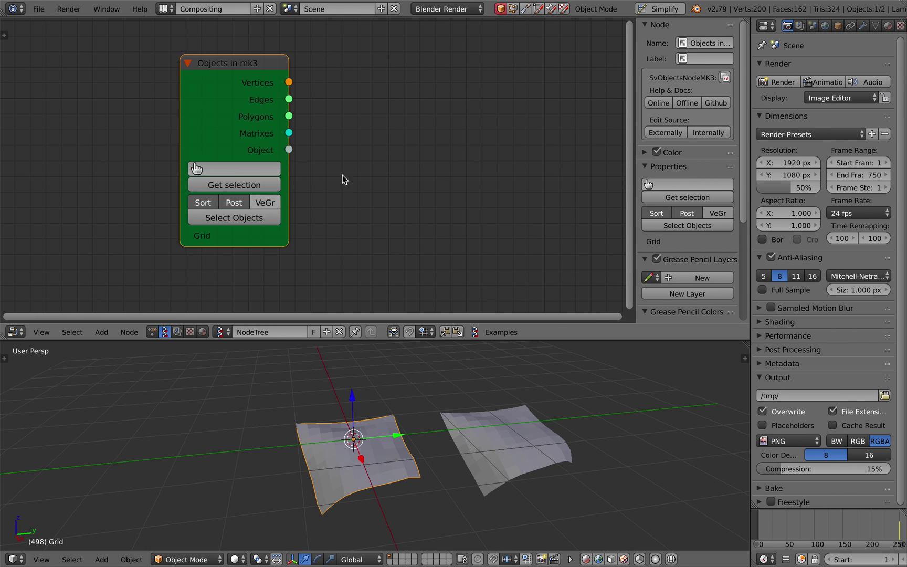
{"action": "middle_click_drag", "start_coordinate": [343, 178], "coordinate": [274, 154]}
{"action": "key", "text": "ctrl+s"}
{"action": "left_click", "coordinate": [302, 144]}
- Duplicate the Objects in node below the original and load the second cloth, Grid.001, into the copy
{"action": "scroll", "coordinate": [302, 145], "scroll_direction": "down", "scroll_amount": 2}
{"action": "key", "text": "shift+d"}
{"action": "left_click", "coordinate": [305, 319]}
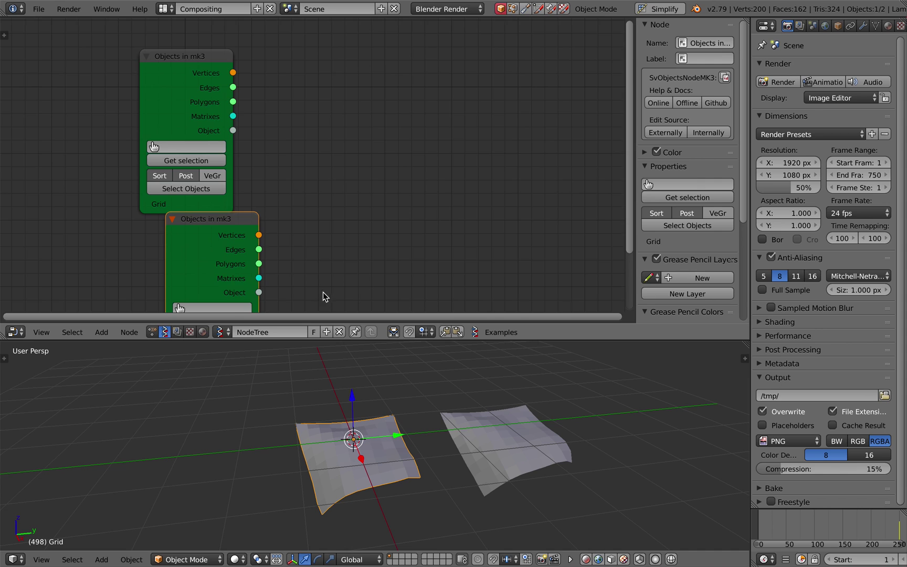
{"action": "middle_click_drag", "start_coordinate": [324, 296], "coordinate": [312, 261]}
{"action": "right_click", "coordinate": [498, 472]}
{"action": "middle_click_drag", "start_coordinate": [437, 251], "coordinate": [435, 207]}
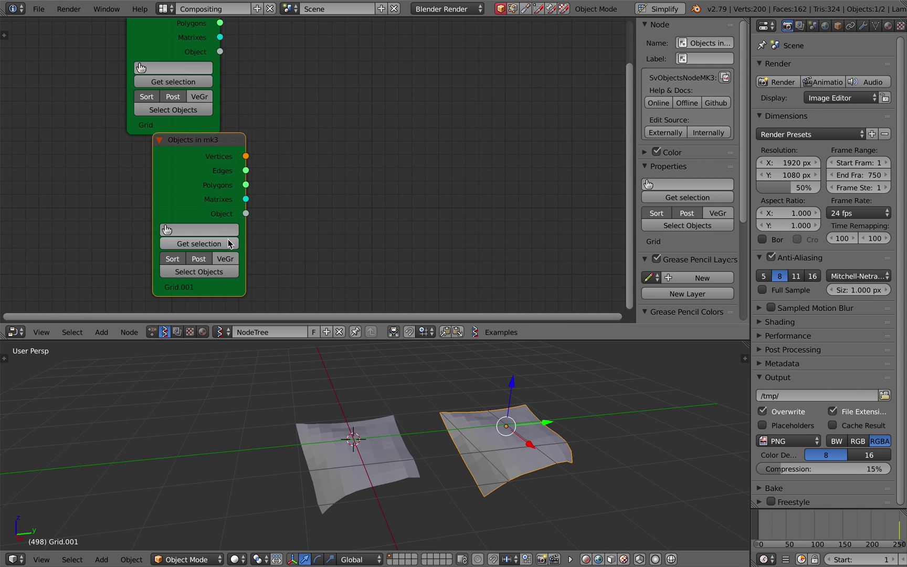
{"action": "left_click_drag", "start_coordinate": [196, 190], "coordinate": [141, 252]}
- Add a Vector Lerp node beside the two Objects in nodes
{"action": "middle_click_drag", "start_coordinate": [352, 166], "coordinate": [302, 209]}
{"action": "key", "text": "alt+space"}
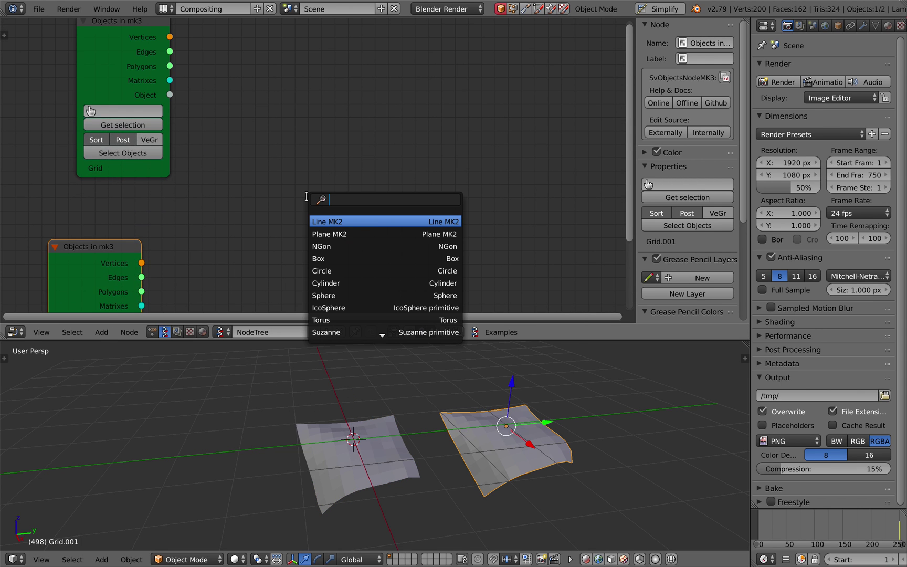
{"action": "type", "text": "vector le"}
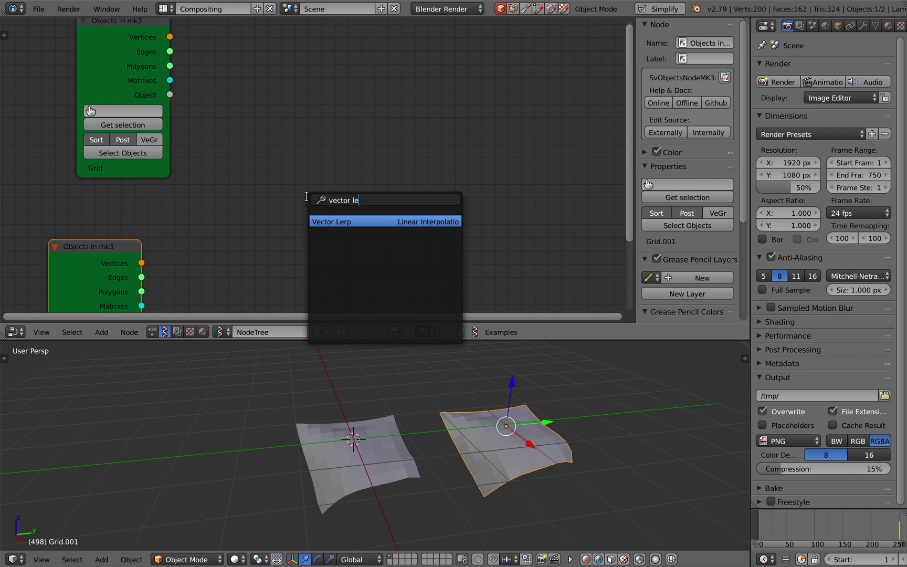
{"action": "key", "text": "Return"}
{"action": "left_click", "coordinate": [349, 144]}
{"action": "scroll", "coordinate": [302, 153], "scroll_direction": "down", "scroll_amount": 1}
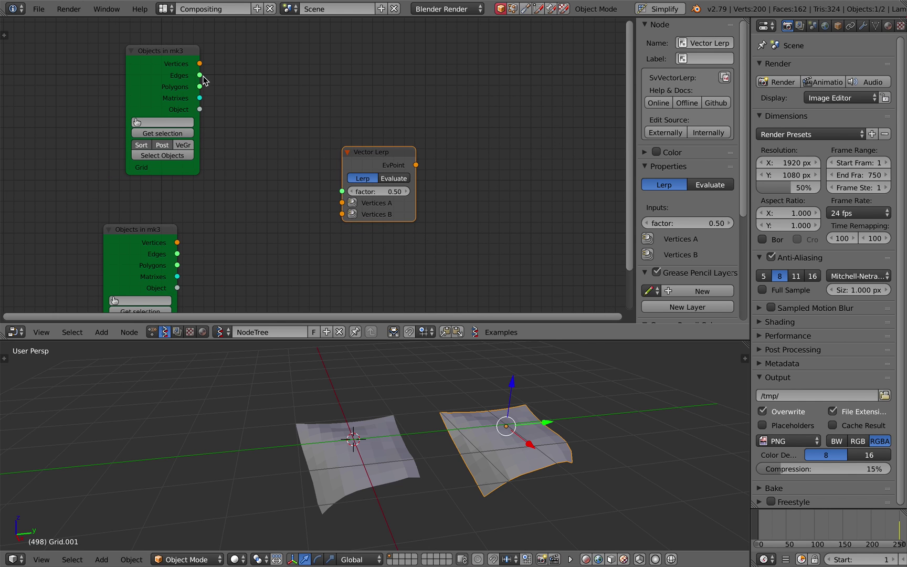
- Connect the first cloth's Vertices to Vertices A and the second's to Vertices B on Vector Lerp, and save the file
{"action": "left_click_drag", "start_coordinate": [200, 64], "coordinate": [342, 203]}
{"action": "left_click_drag", "start_coordinate": [342, 213], "coordinate": [342, 214]}
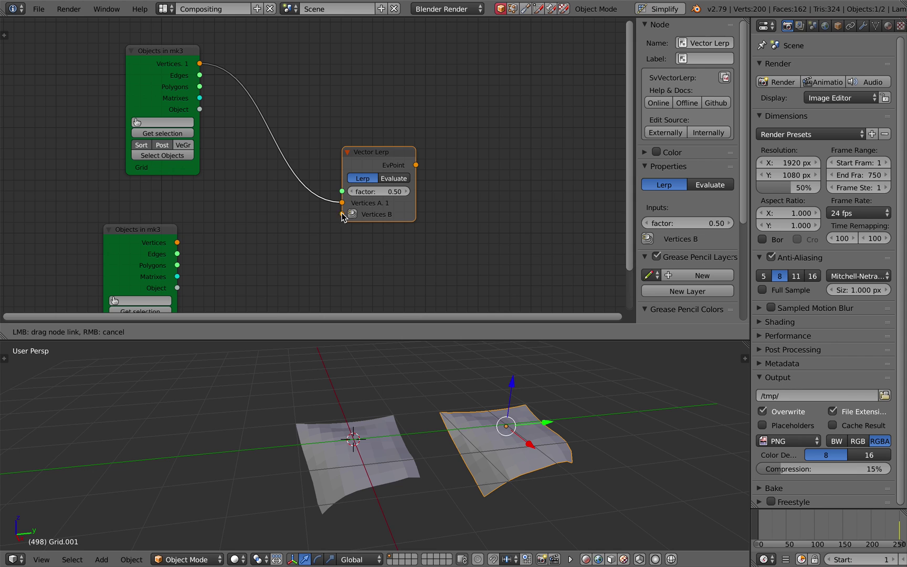
{"action": "left_click_drag", "start_coordinate": [175, 242], "coordinate": [177, 243]}
{"action": "left_click_drag", "start_coordinate": [174, 236], "coordinate": [204, 209]}
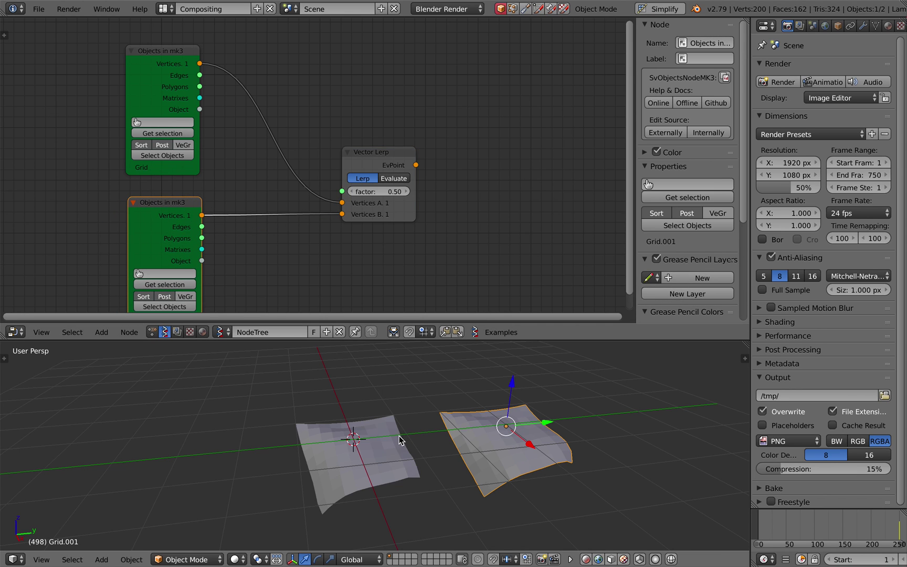
{"action": "middle_click_drag", "start_coordinate": [401, 437], "coordinate": [392, 436]}
{"action": "middle_click_drag", "start_coordinate": [426, 175], "coordinate": [385, 177]}
{"action": "key", "text": "ctrl+s"}
{"action": "left_click", "coordinate": [385, 177]}
- Search for the viewer nodes and add a Viewer Draw node beside Vector Lerp
{"action": "key", "text": "shift+a"}
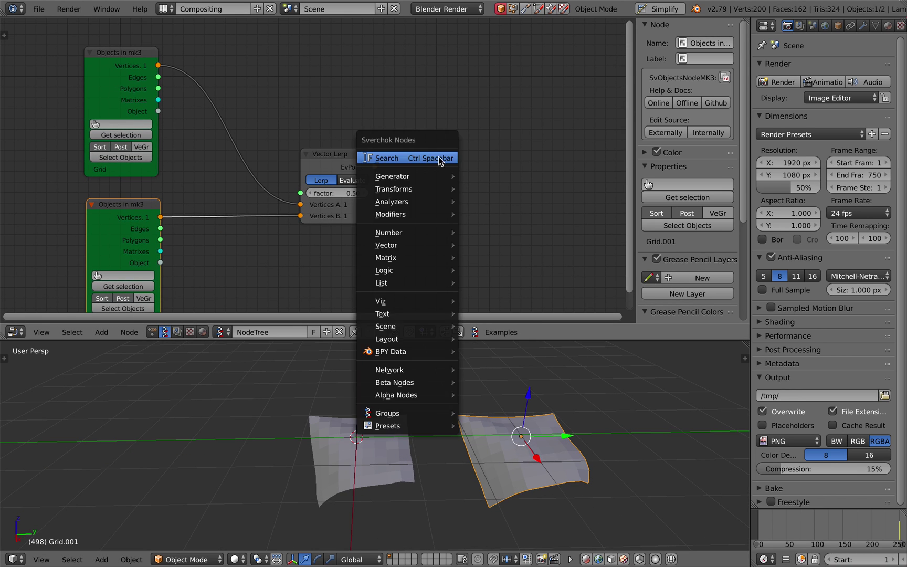
{"action": "left_click", "coordinate": [439, 157]}
{"action": "type", "text": "voiewe"}
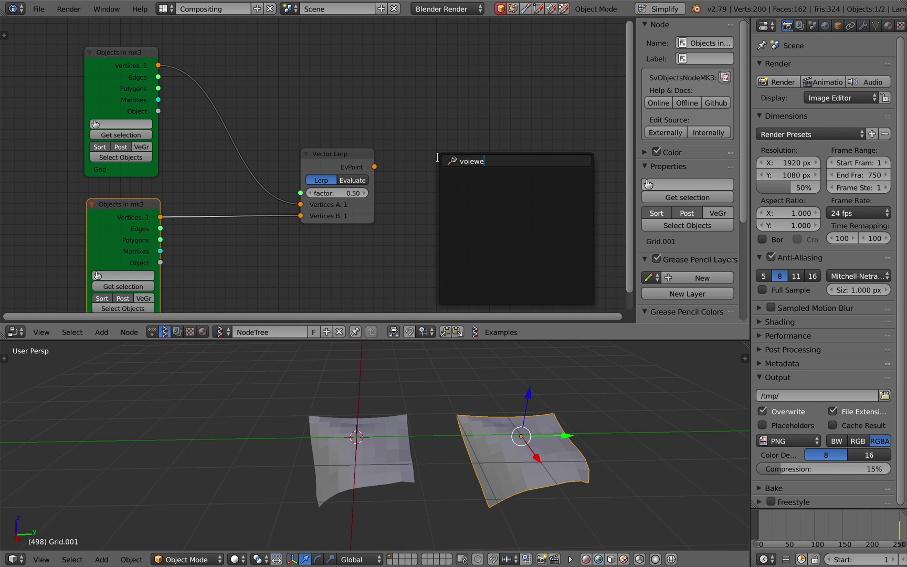
{"action": "key", "text": "BackSpace"}
{"action": "key", "text": "BackSpace"}
{"action": "type", "text": "ikew"}
{"action": "key", "text": "BackSpace"}
{"action": "key", "text": "BackSpace"}
{"action": "type", "text": "ewer"}
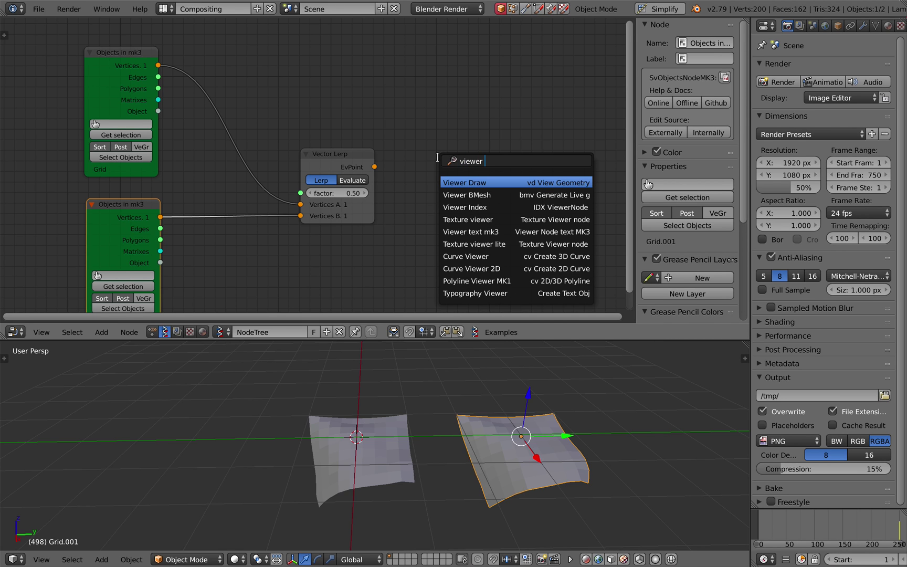
{"action": "key", "text": "Return"}
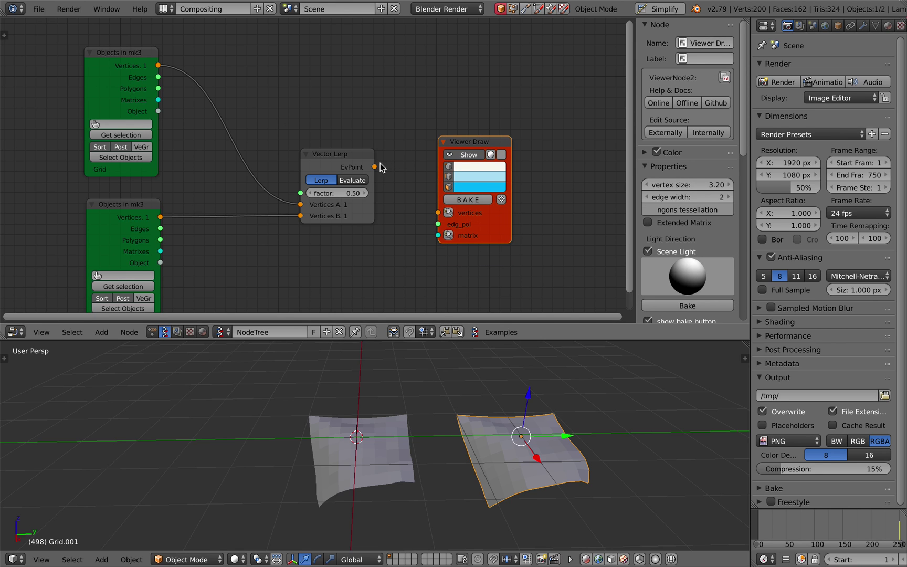
- Connect Vector Lerp's EvPoint to Viewer Draw's vertices and the first cloth's Polygons to edg_pol
{"action": "left_click_drag", "start_coordinate": [374, 167], "coordinate": [439, 212]}
{"action": "left_click_drag", "start_coordinate": [438, 224], "coordinate": [366, 207]}
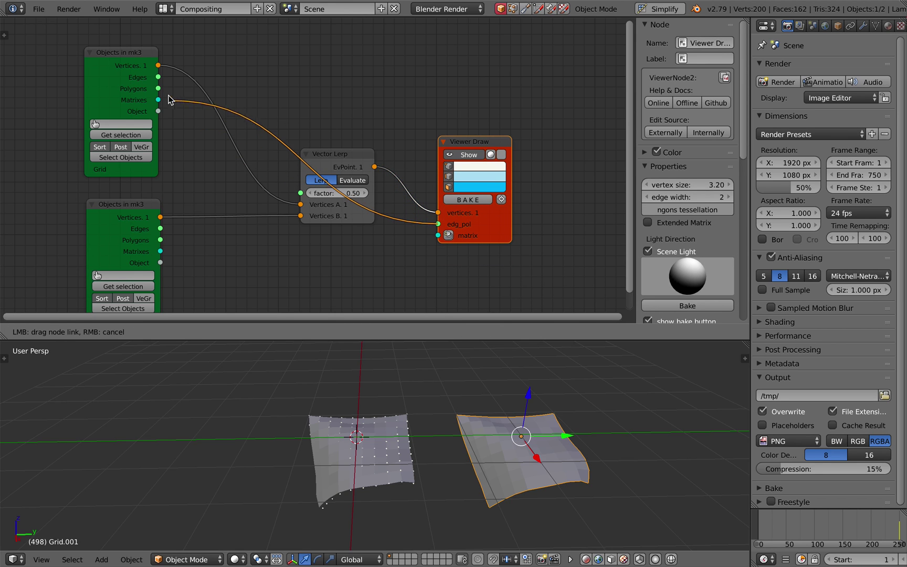
{"action": "left_click_drag", "start_coordinate": [169, 100], "coordinate": [158, 88]}
- Scrub the timeline to frame 168 and inspect the interpolated cloth drawn over the first one
{"action": "left_click", "coordinate": [807, 534]}
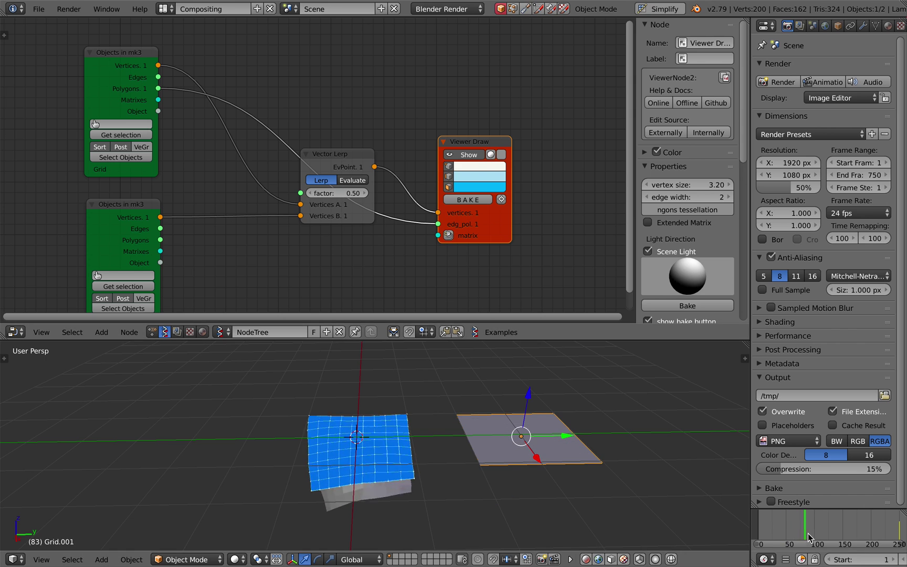
{"action": "left_click_drag", "start_coordinate": [809, 535], "coordinate": [854, 546]}
{"action": "middle_click_drag", "start_coordinate": [434, 419], "coordinate": [401, 404]}
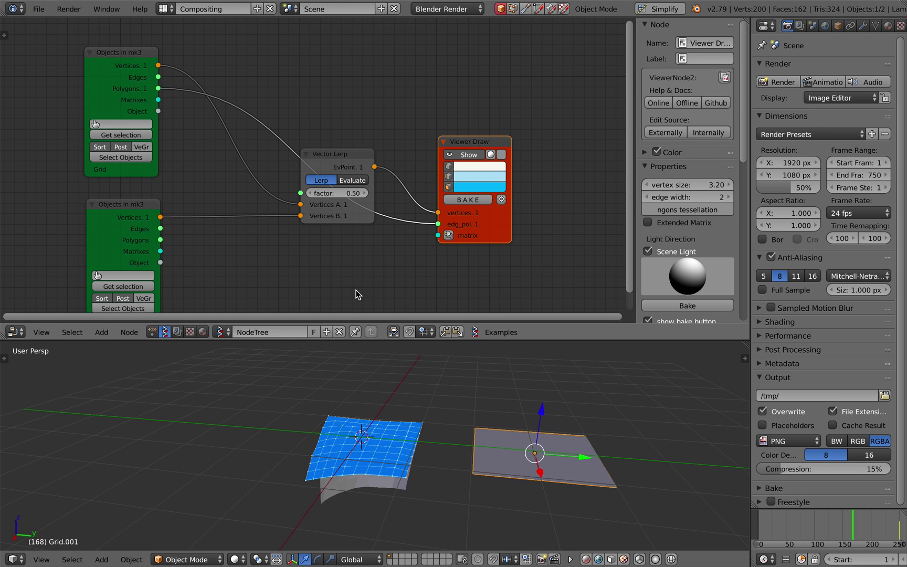
- Widen the properties and timeline areas for a longer frame range, and save the file
{"action": "scroll", "coordinate": [525, 394], "scroll_direction": "down", "scroll_amount": 4}
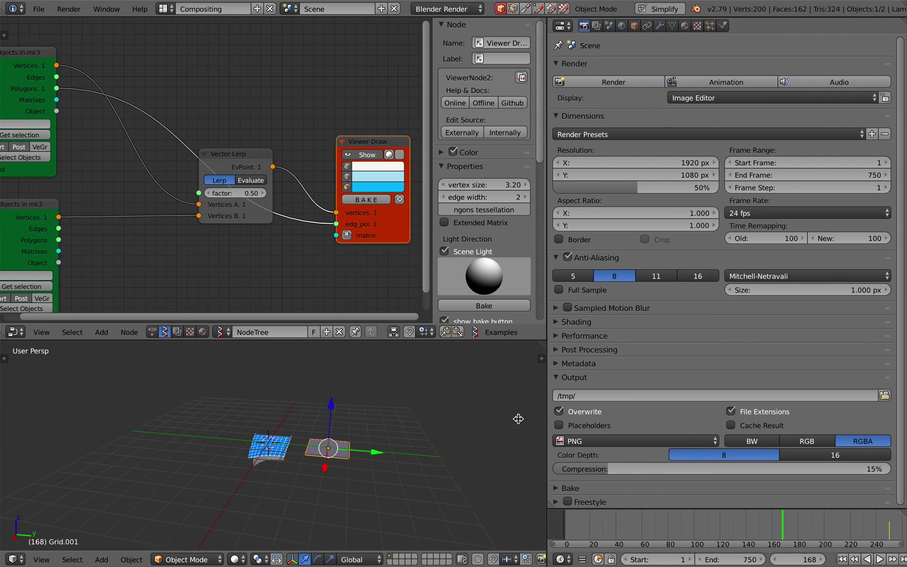
{"action": "left_click_drag", "start_coordinate": [518, 419], "coordinate": [389, 424]}
{"action": "scroll", "coordinate": [265, 435], "scroll_direction": "up", "scroll_amount": 3}
{"action": "key", "text": "ctrl+s"}
{"action": "left_click", "coordinate": [262, 433]}
{"action": "scroll", "coordinate": [607, 545], "scroll_direction": "down", "scroll_amount": 10}
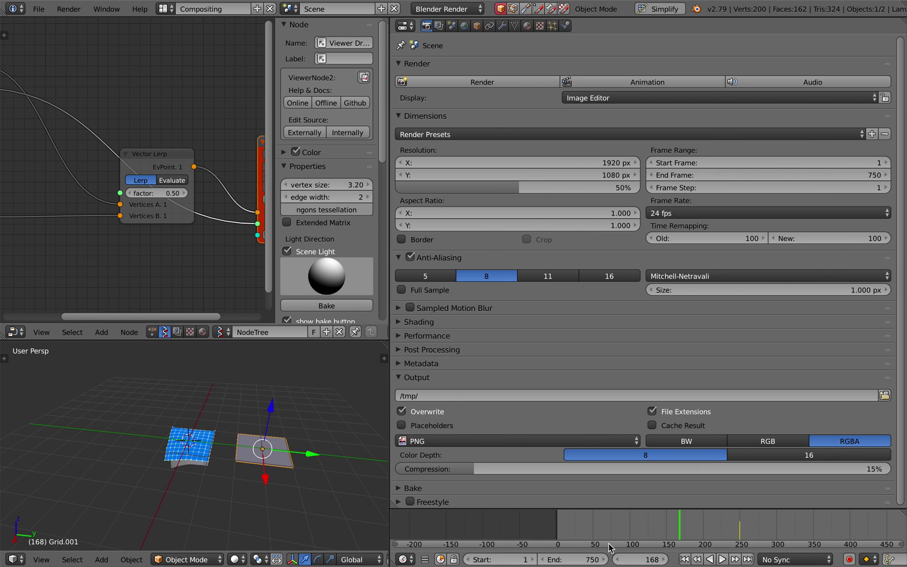
{"action": "scroll", "coordinate": [670, 543], "scroll_direction": "right", "scroll_amount": 5, "text": "ctrl"}
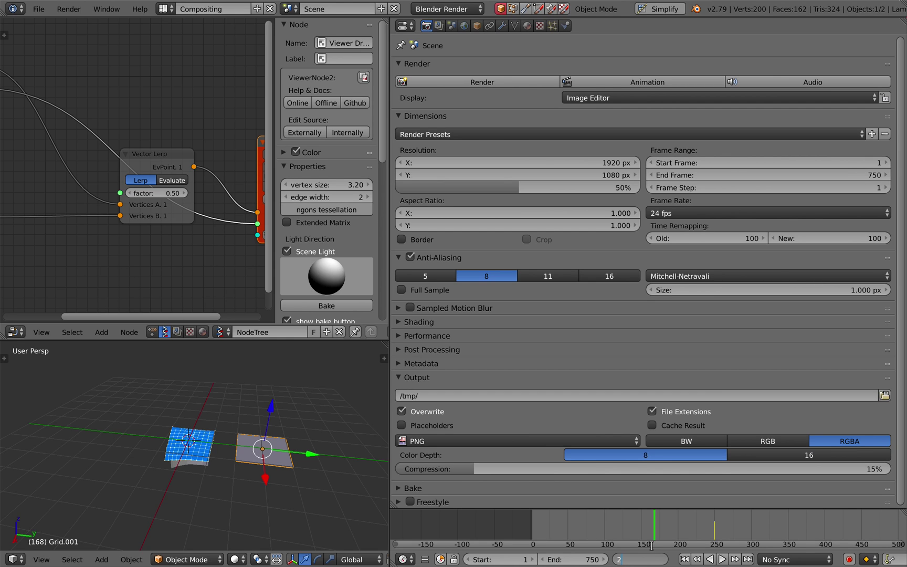
- Go to frame 250 and set the animation's start frame to 250 and end frame to 500
{"action": "scroll", "coordinate": [662, 529], "scroll_direction": "down", "scroll_amount": 4}
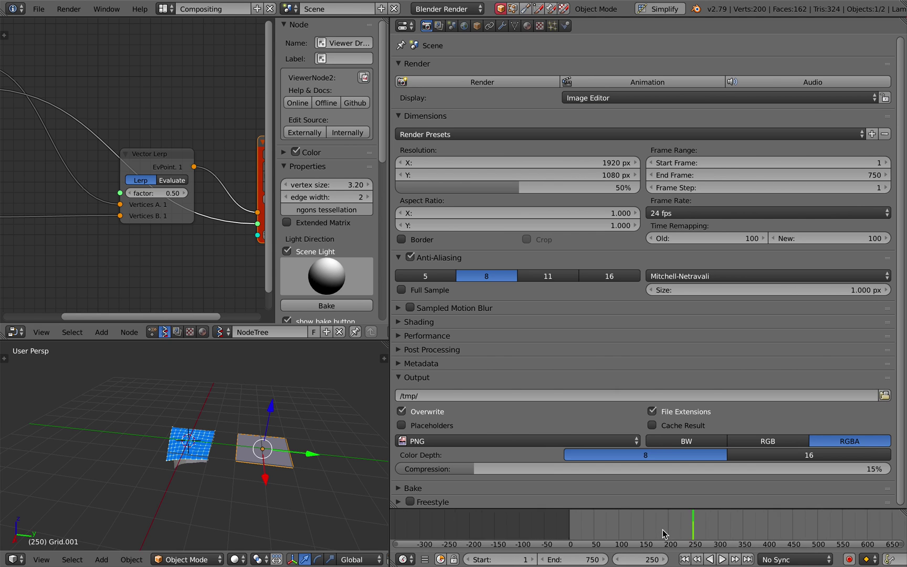
{"action": "scroll", "coordinate": [641, 520], "scroll_direction": "up", "scroll_amount": 3}
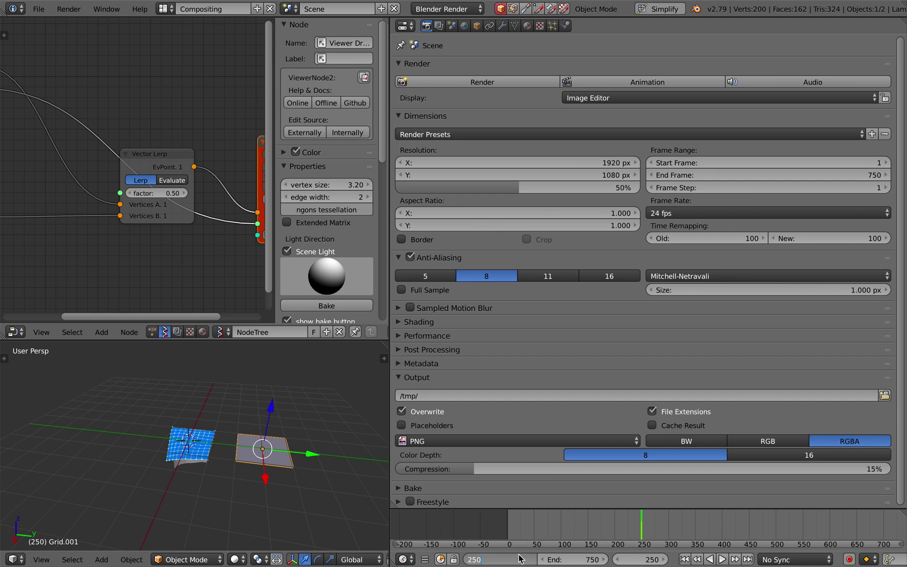
{"action": "key", "text": "Return"}
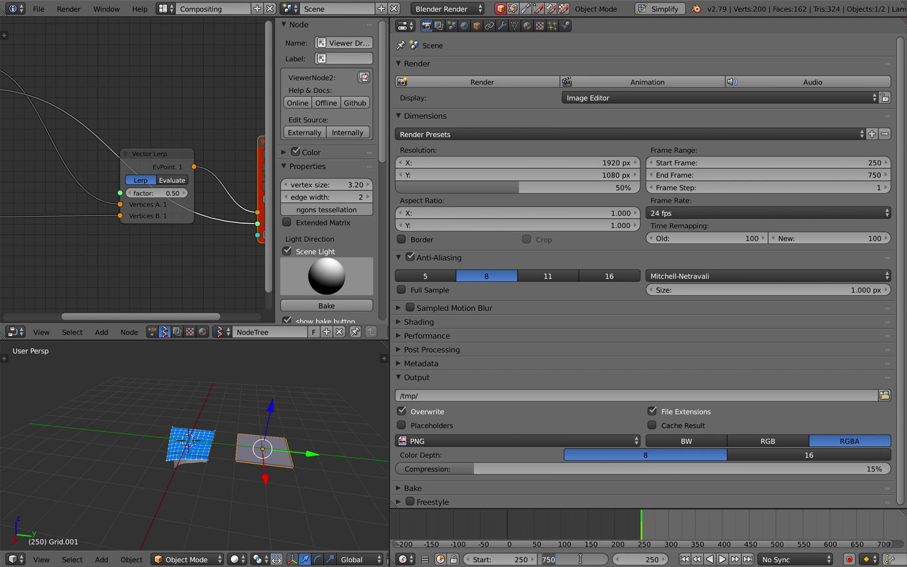
{"action": "left_click", "coordinate": [580, 559]}
{"action": "type", "text": "500"}
{"action": "key", "text": "Return"}
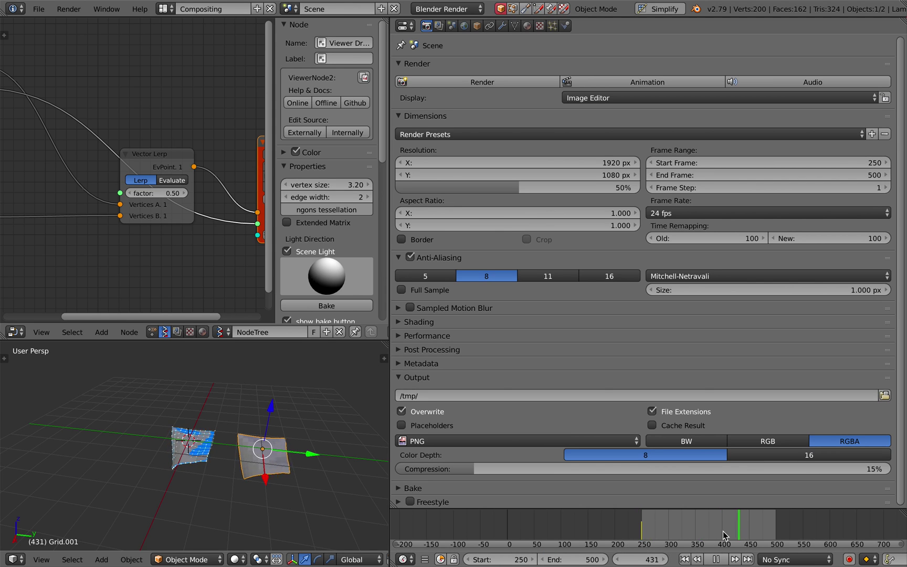
- Play back the new frame range, save the file, and return to frame 250
{"action": "key", "text": "alt+a"}
{"action": "key", "text": "ctrl+s"}
{"action": "left_click", "coordinate": [685, 519]}
{"action": "scroll", "coordinate": [658, 517], "scroll_direction": "up", "scroll_amount": 5}
{"action": "middle_click_drag", "start_coordinate": [689, 520], "coordinate": [556, 524]}
{"action": "key", "text": "ctrl+s"}
{"action": "left_click", "coordinate": [653, 517]}
{"action": "left_click", "coordinate": [685, 560]}
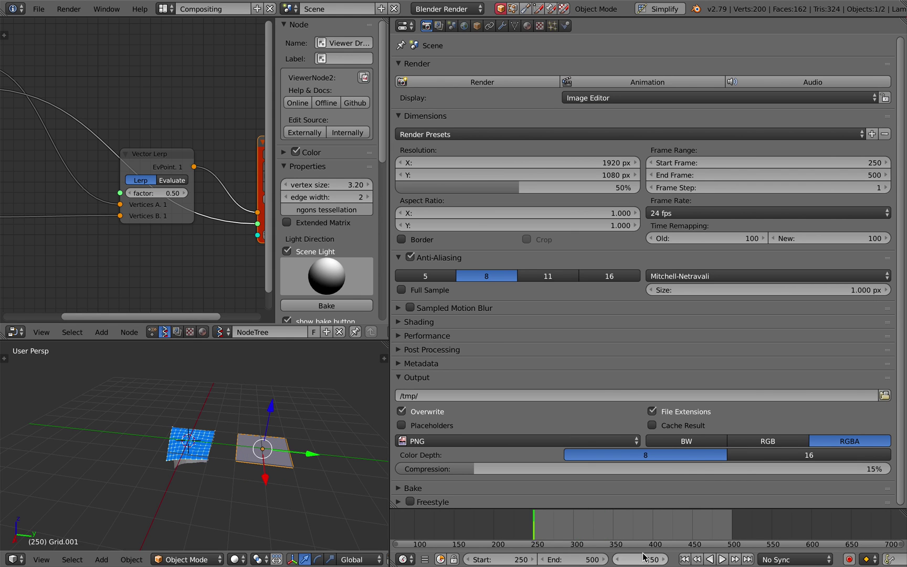
- Set Vector Lerp's factor to 0.00 and insert a keyframe on it at frame 250
{"action": "middle_click_drag", "start_coordinate": [247, 152], "coordinate": [261, 158]}
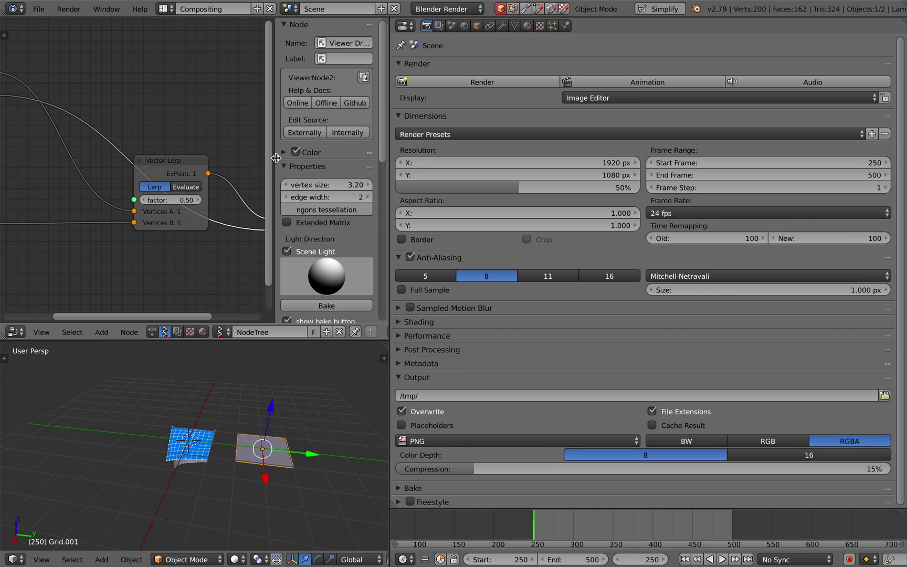
{"action": "key", "text": "n"}
{"action": "middle_click_drag", "start_coordinate": [304, 186], "coordinate": [242, 168]}
{"action": "scroll", "coordinate": [178, 164], "scroll_direction": "down", "scroll_amount": 2}
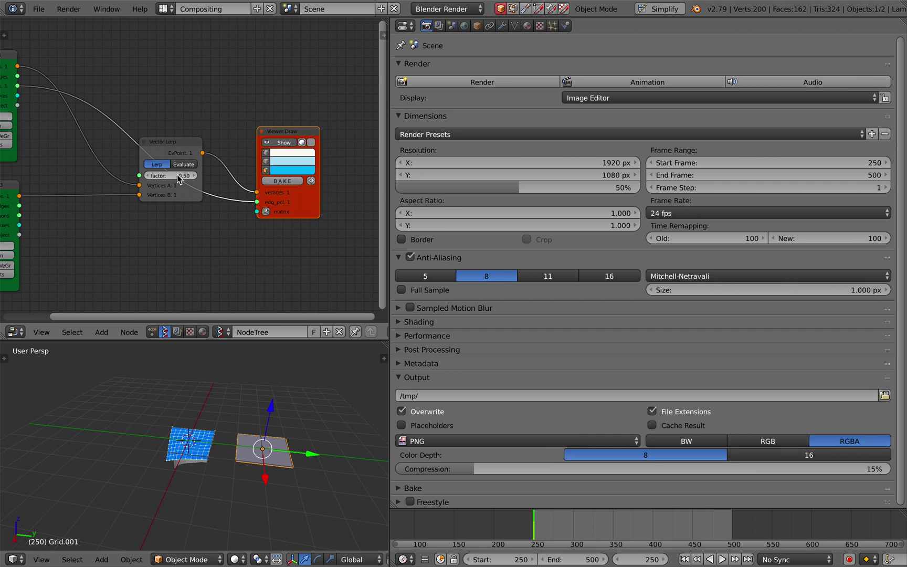
{"action": "middle_click_drag", "start_coordinate": [185, 178], "coordinate": [279, 210]}
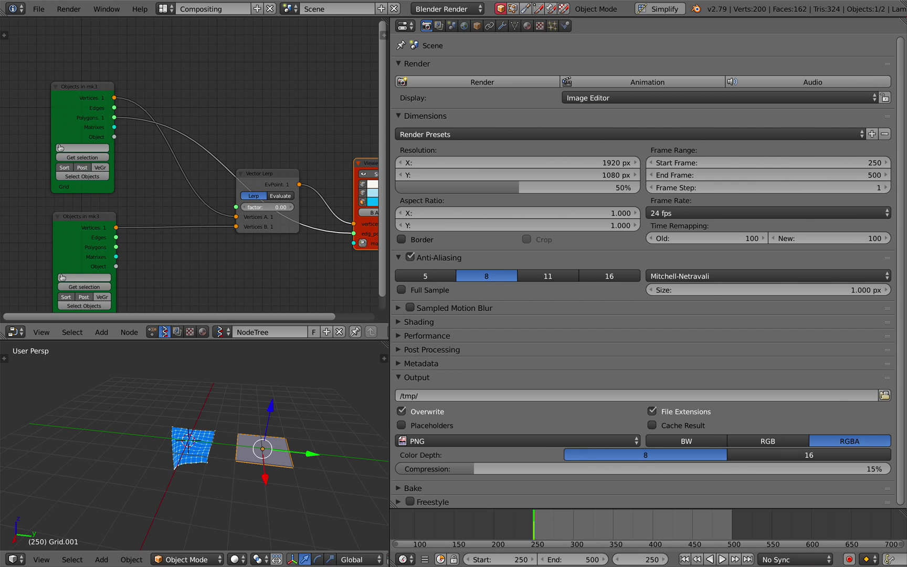
{"action": "middle_click_drag", "start_coordinate": [259, 153], "coordinate": [204, 130]}
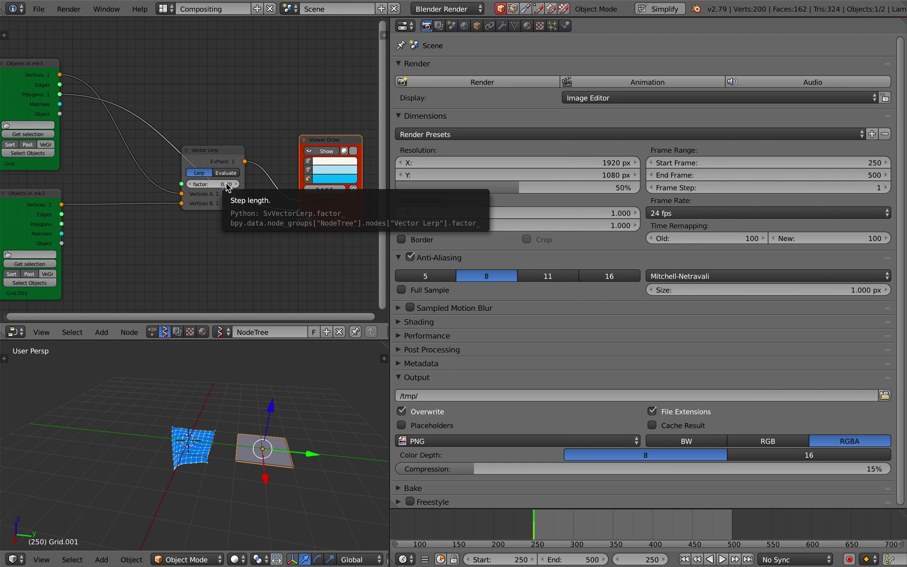
{"action": "scroll", "coordinate": [235, 209], "scroll_direction": "up", "scroll_amount": 2}
{"action": "key", "text": "i"}
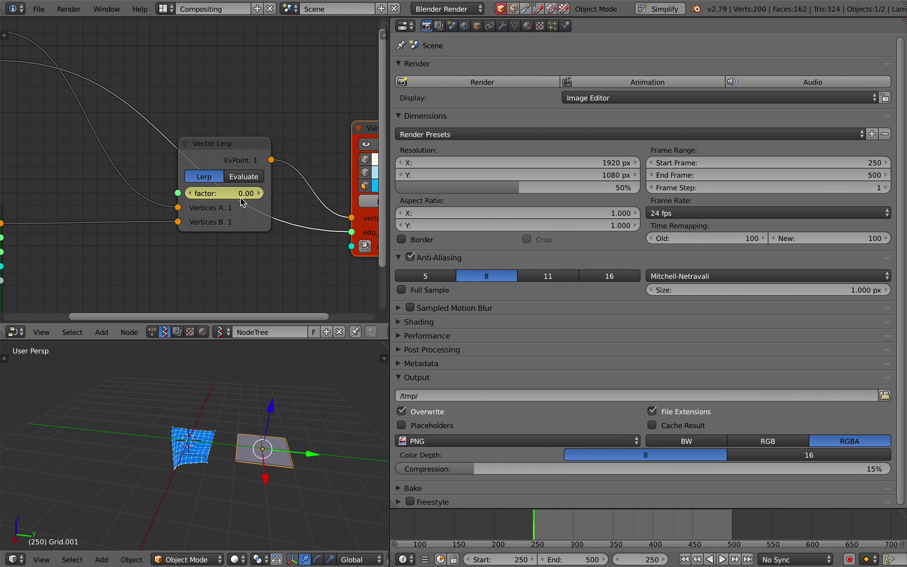
- Go to frame 500, set Vector Lerp's factor to 1.00, and keyframe it there
{"action": "left_click_drag", "start_coordinate": [694, 515], "coordinate": [726, 518]}
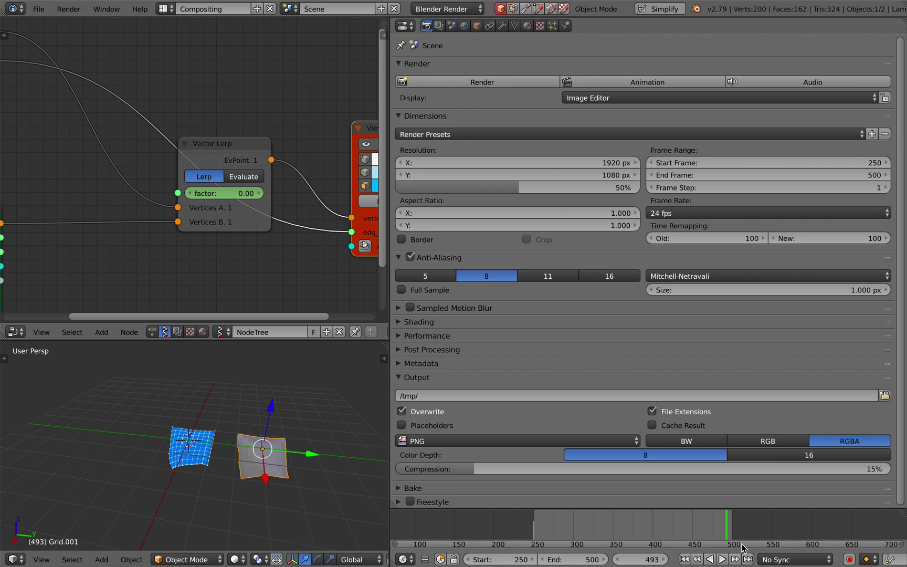
{"action": "left_click", "coordinate": [734, 562]}
{"action": "right_click", "coordinate": [734, 561]}
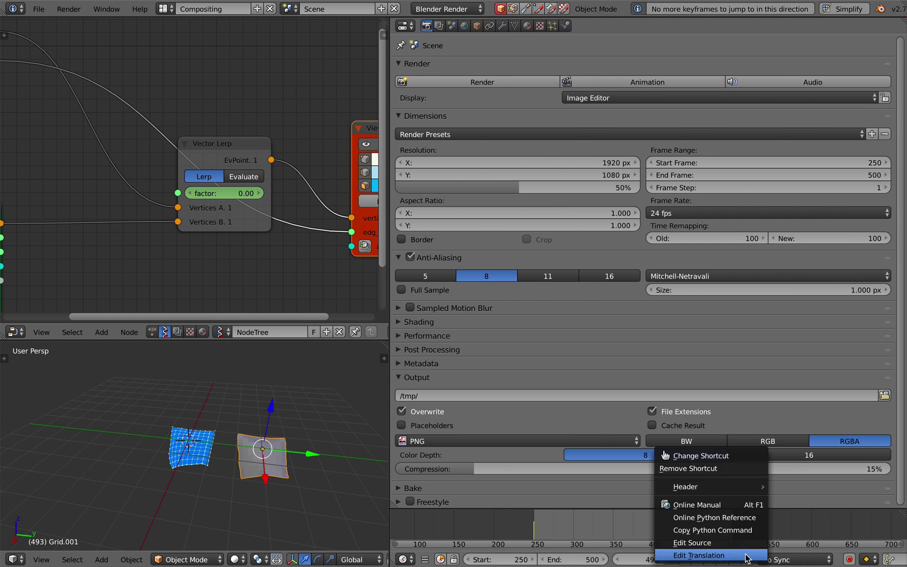
{"action": "left_click", "coordinate": [747, 548]}
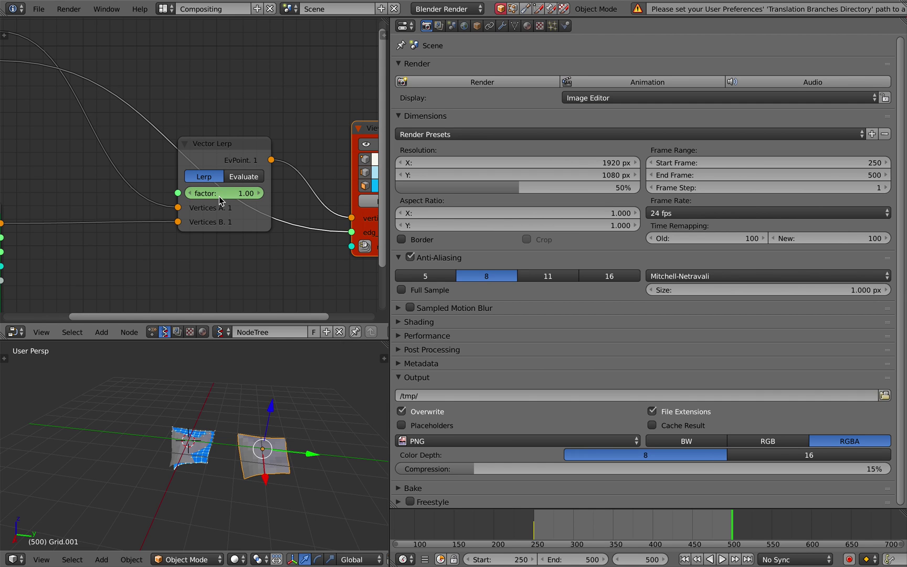
{"action": "key", "text": "i"}
{"action": "scroll", "coordinate": [287, 312], "scroll_direction": "down", "scroll_amount": 1}
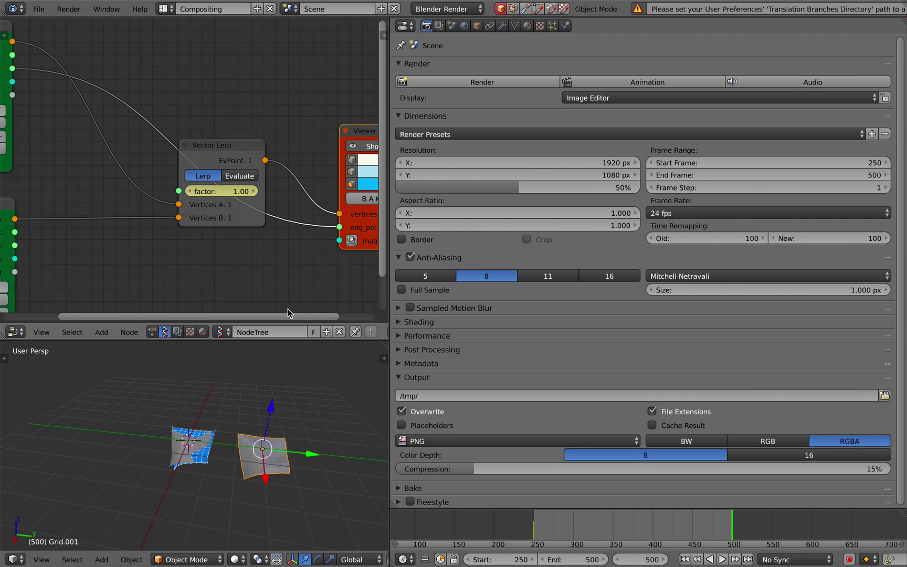
- Widen the node editor and 3D view to show the whole node tree, and save the file
{"action": "scroll", "coordinate": [288, 309], "scroll_direction": "down", "scroll_amount": 3}
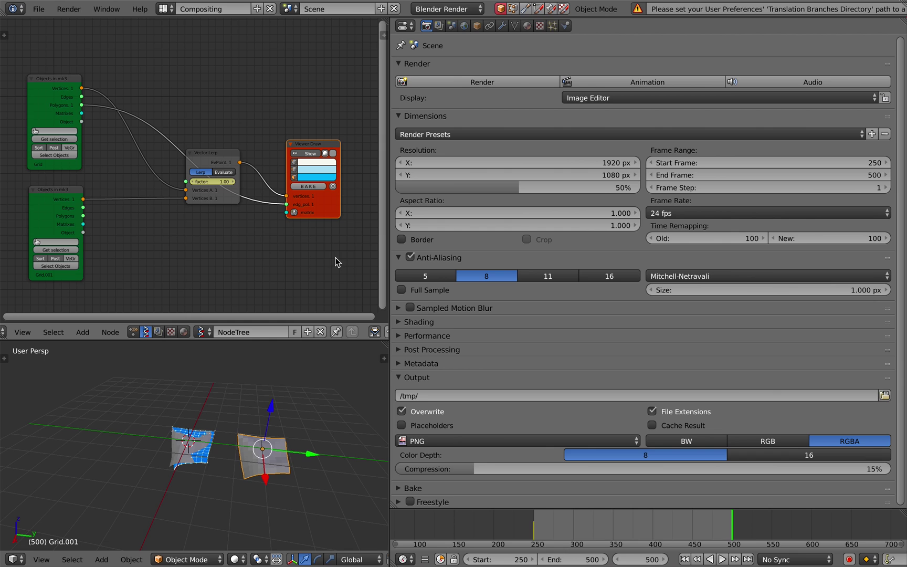
{"action": "left_click_drag", "start_coordinate": [391, 241], "coordinate": [506, 241]}
{"action": "scroll", "coordinate": [288, 175], "scroll_direction": "up", "scroll_amount": 2}
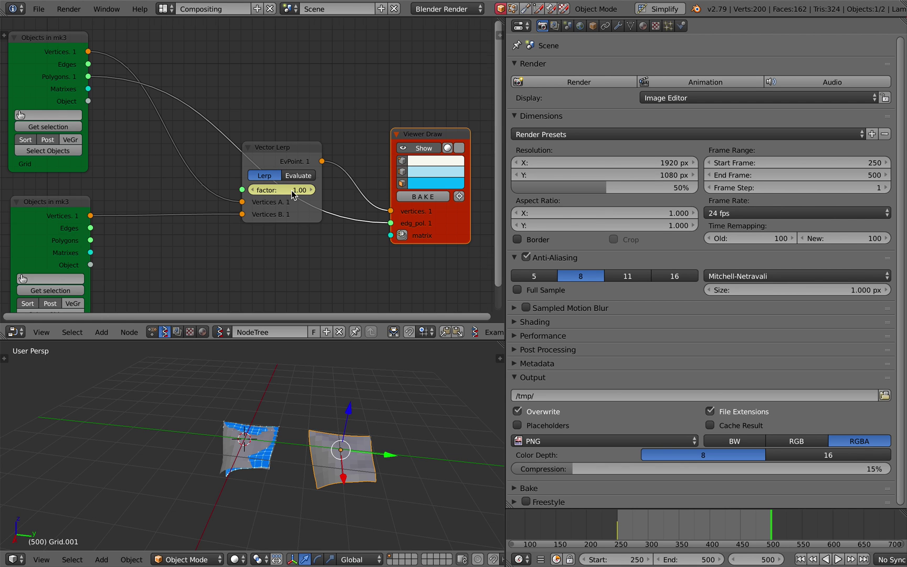
{"action": "scroll", "coordinate": [291, 190], "scroll_direction": "up", "scroll_amount": 4}
{"action": "key", "text": "ctrl+s"}
{"action": "left_click", "coordinate": [292, 190]}
{"action": "scroll", "coordinate": [290, 199], "scroll_direction": "down", "scroll_amount": 3}
{"action": "middle_click_drag", "start_coordinate": [288, 200], "coordinate": [293, 190]}
{"action": "key", "text": "ctrl+s"}
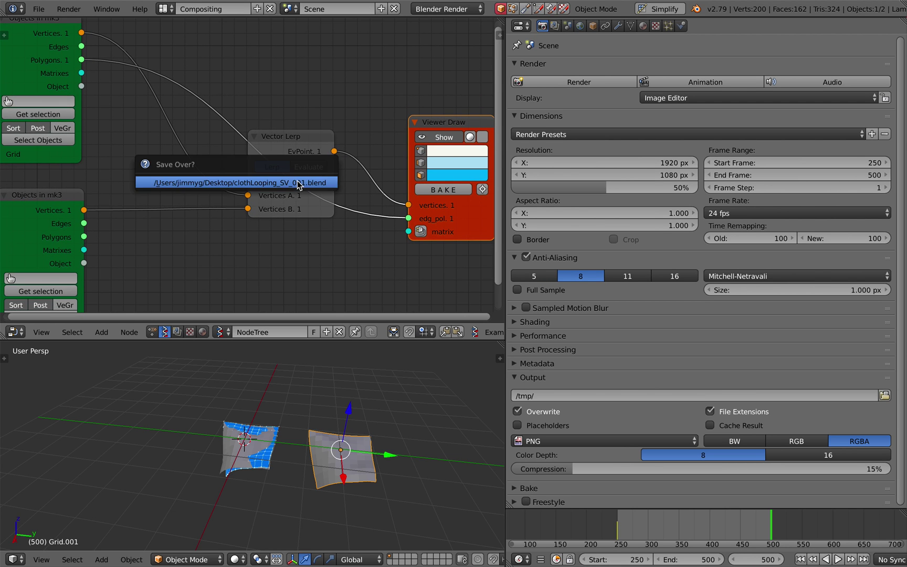
{"action": "left_click", "coordinate": [297, 181]}
- Scrub to frame 372, move the two source cloths clear of the interpolated one, and save the file
{"action": "left_click_drag", "start_coordinate": [621, 525], "coordinate": [691, 531]}
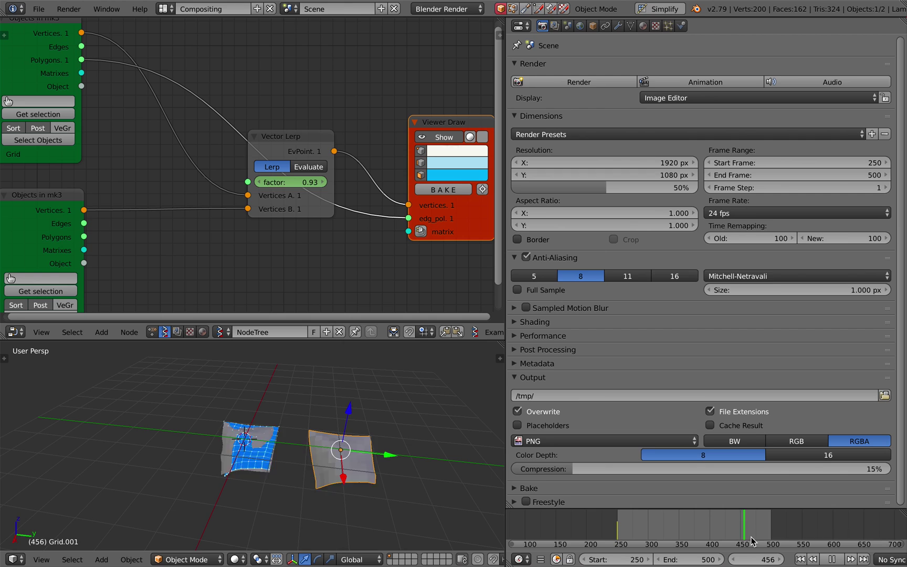
{"action": "key", "text": "g"}
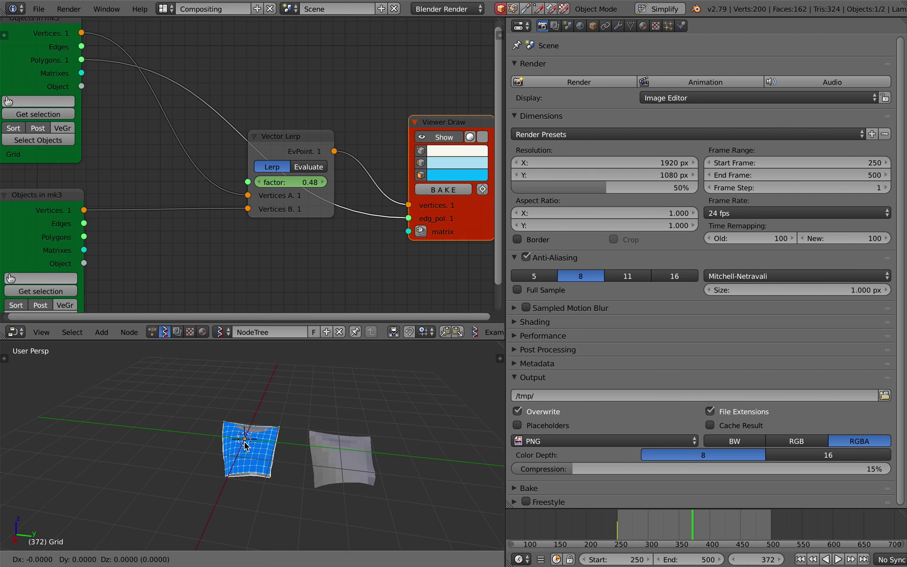
{"action": "left_click", "coordinate": [330, 417]}
{"action": "right_click", "coordinate": [190, 420]}
{"action": "key", "text": "g"}
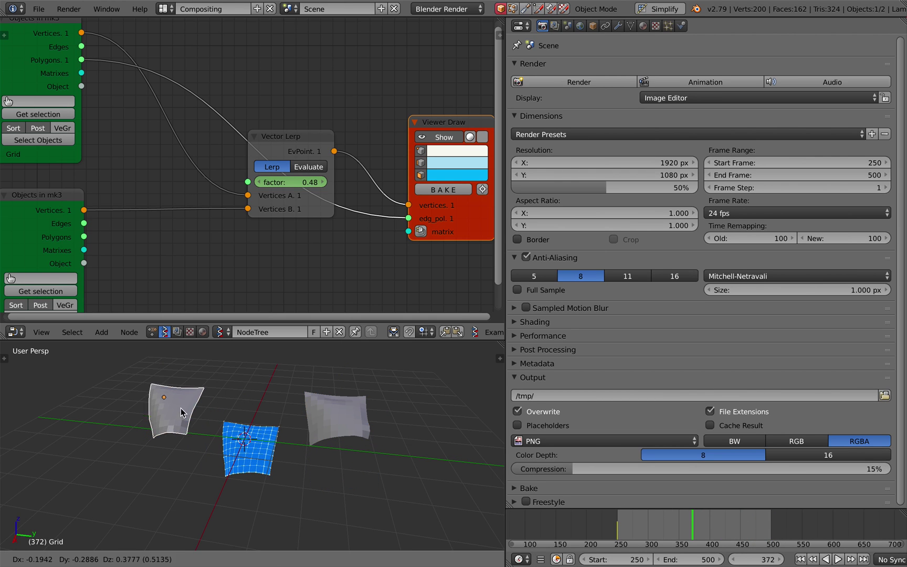
{"action": "left_click", "coordinate": [171, 401]}
{"action": "key", "text": "ctrl+s"}
{"action": "left_click", "coordinate": [174, 402]}
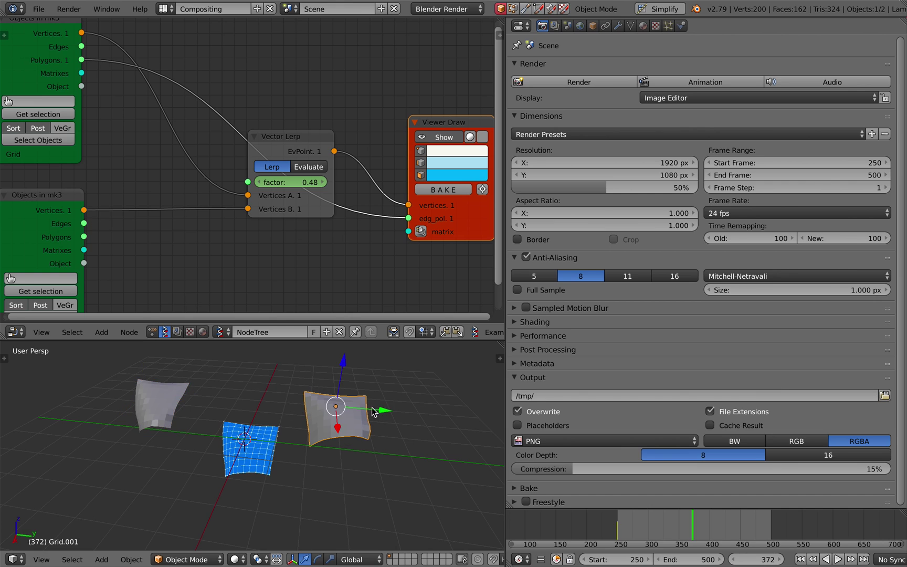
{"action": "middle_click_drag", "start_coordinate": [372, 411], "coordinate": [370, 424], "text": "shift"}
{"action": "key", "text": "ctrl+s"}
{"action": "left_click", "coordinate": [369, 423]}
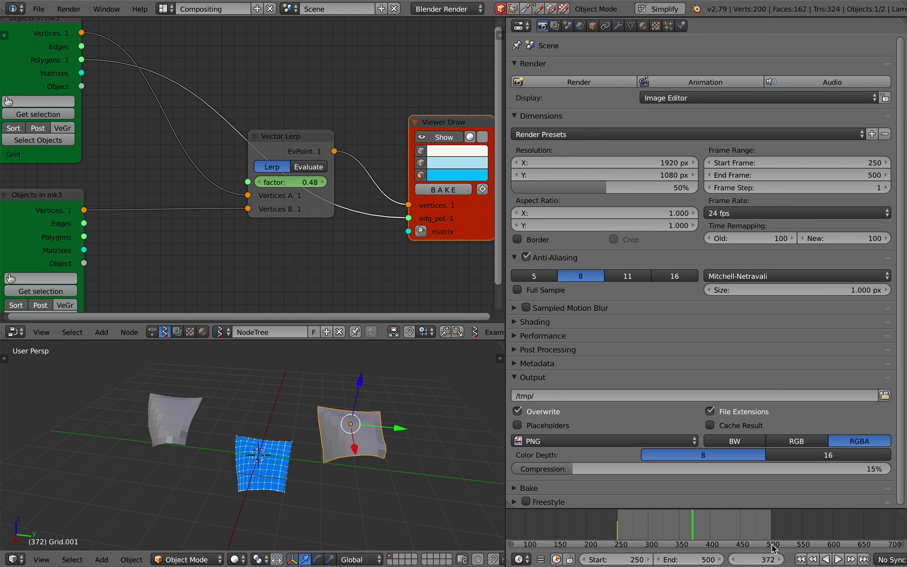
- Play the animation from its first frame and examine the interpolated cloth around the loop point from several angles
{"action": "left_click", "coordinate": [798, 559]}
{"action": "left_click", "coordinate": [837, 560]}
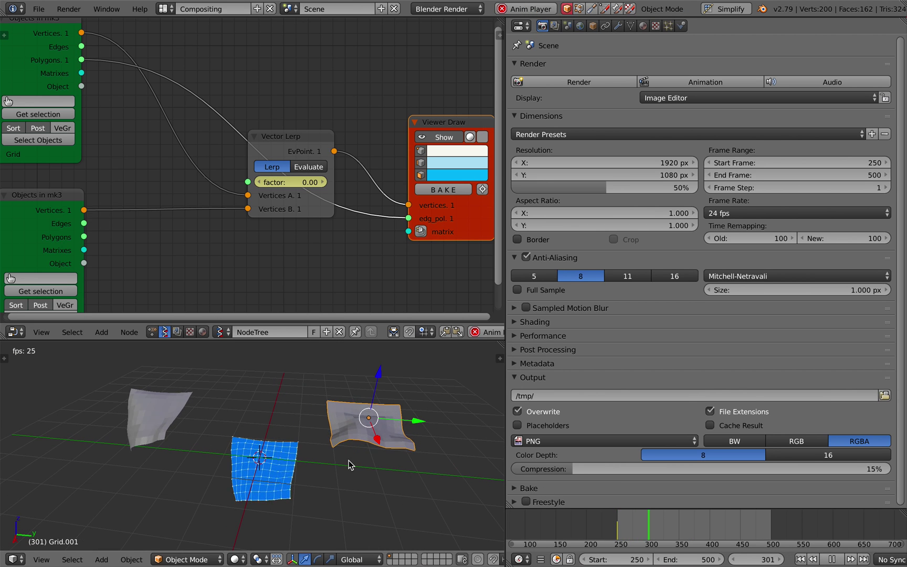
{"action": "scroll", "coordinate": [348, 461], "scroll_direction": "up", "scroll_amount": 3}
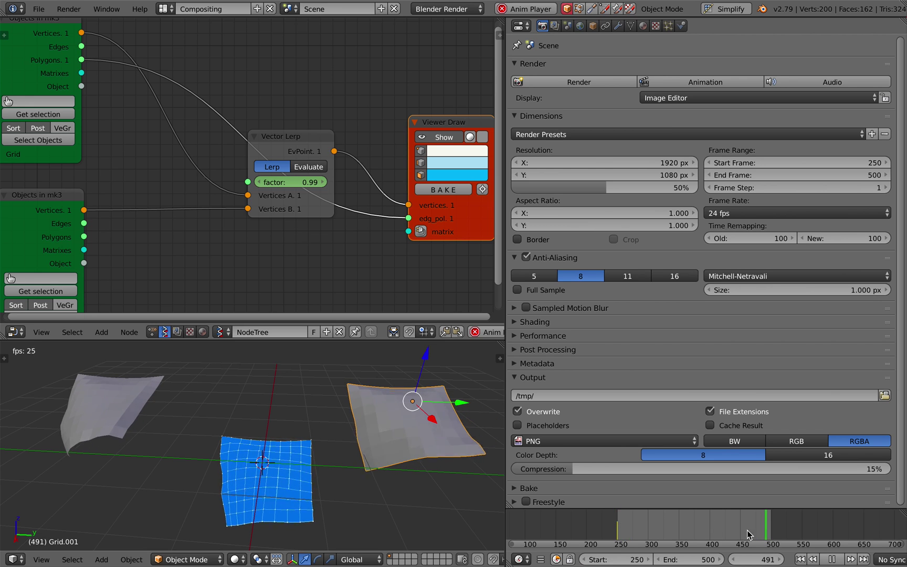
{"action": "middle_click_drag", "start_coordinate": [439, 450], "coordinate": [416, 448]}
{"action": "left_click", "coordinate": [759, 531]}
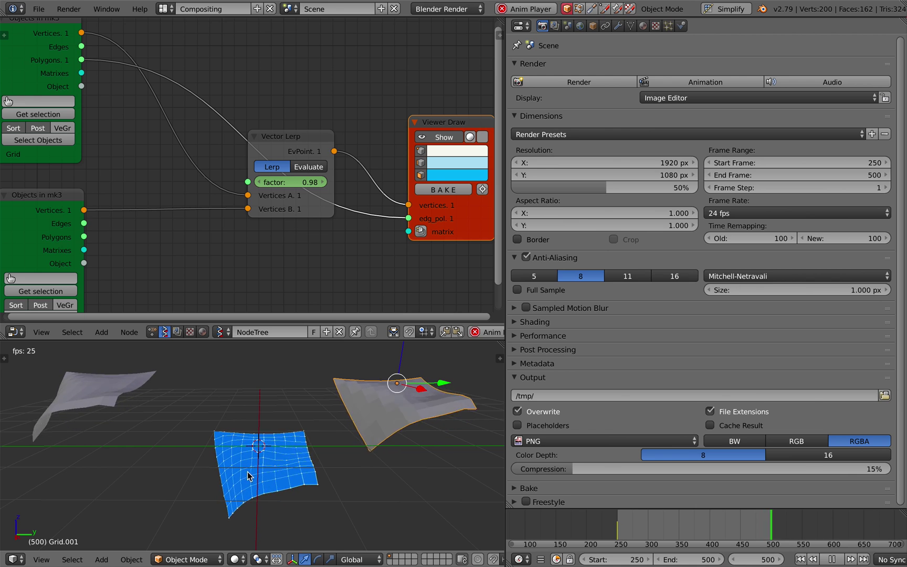
{"action": "middle_click_drag", "start_coordinate": [326, 480], "coordinate": [303, 476]}
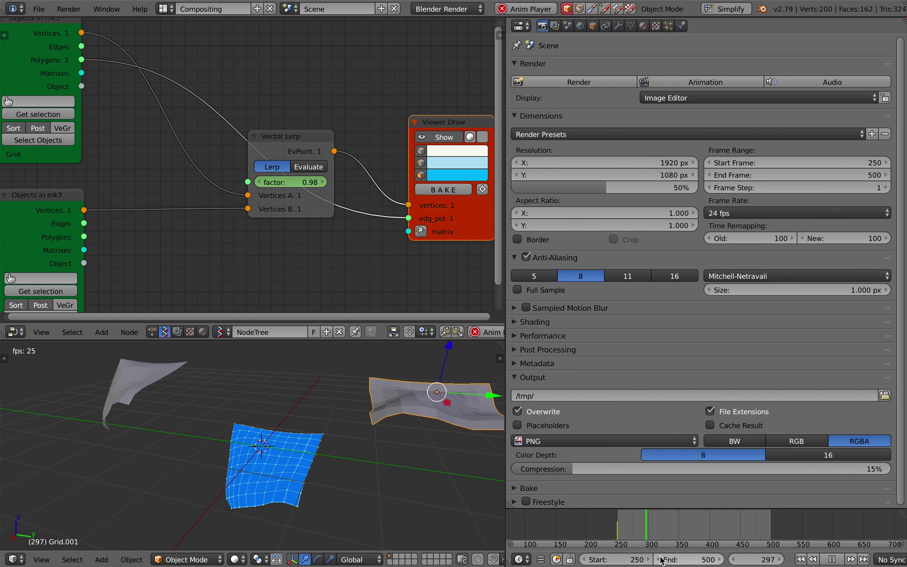
- Set the end frame to 499, recheck the loop transition during playback, and save the file
{"action": "left_click", "coordinate": [659, 560]}
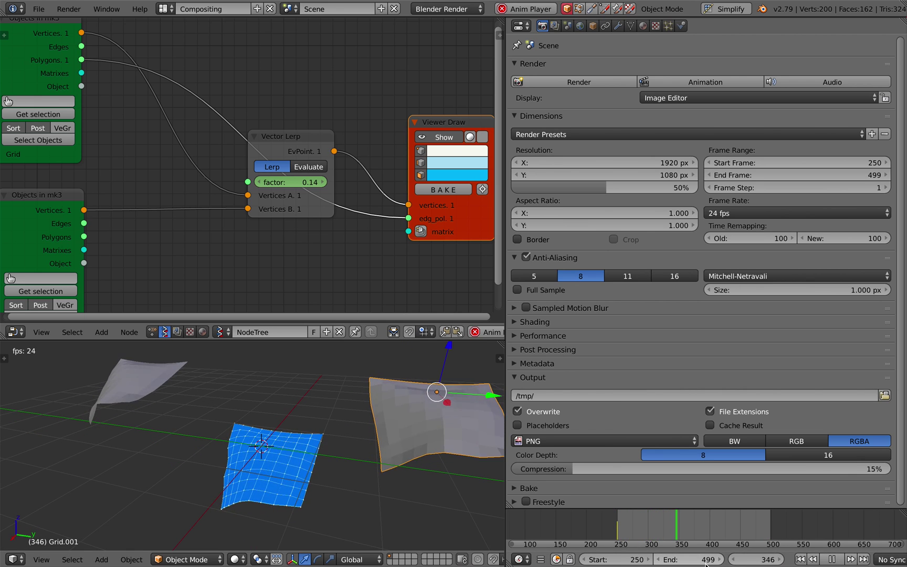
{"action": "left_click", "coordinate": [766, 536]}
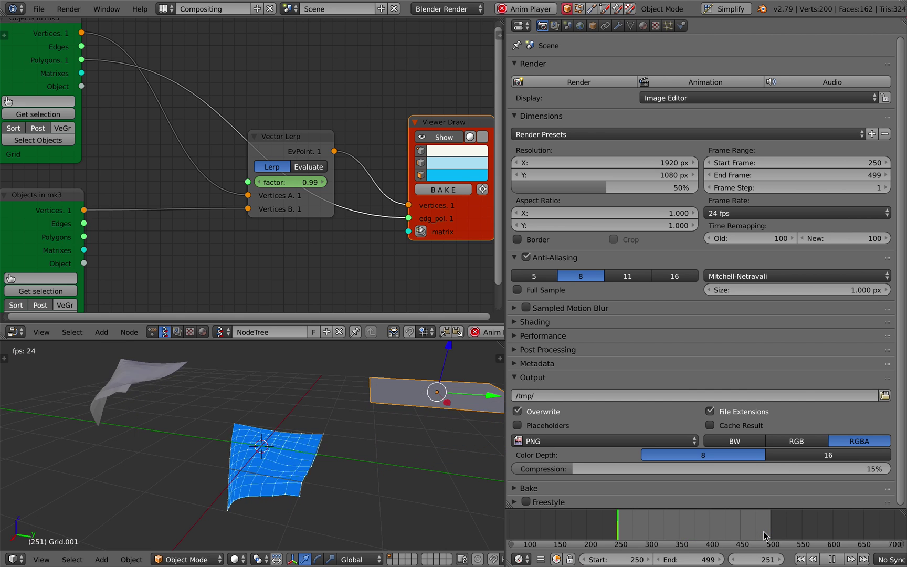
{"action": "left_click", "coordinate": [750, 529]}
{"action": "middle_click_drag", "start_coordinate": [304, 413], "coordinate": [328, 421]}
{"action": "key", "text": "ctrl+s"}
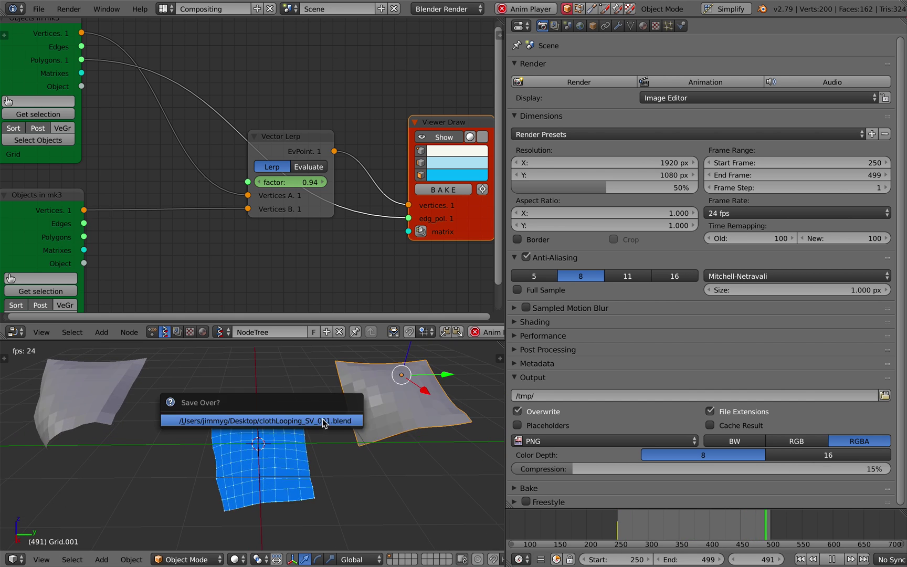
{"action": "left_click", "coordinate": [322, 421]}
- Rearrange the Viewer Draw and Vector Lerp nodes to free space for another viewer, and save the file
{"action": "scroll", "coordinate": [291, 247], "scroll_direction": "down", "scroll_amount": 3}
{"action": "middle_click_drag", "start_coordinate": [291, 247], "coordinate": [222, 276]}
{"action": "left_click_drag", "start_coordinate": [353, 251], "coordinate": [330, 152]}
{"action": "left_click_drag", "start_coordinate": [213, 178], "coordinate": [139, 158]}
{"action": "key", "text": "ctrl+s"}
{"action": "left_click", "coordinate": [254, 180]}
- Add a Viewer BMesh node below Viewer Draw, fed by Vector Lerp's EvPoint as vertices and the first cloth's Polygons as faces
{"action": "key", "text": "alt+space"}
{"action": "type", "text": "bmesh"}
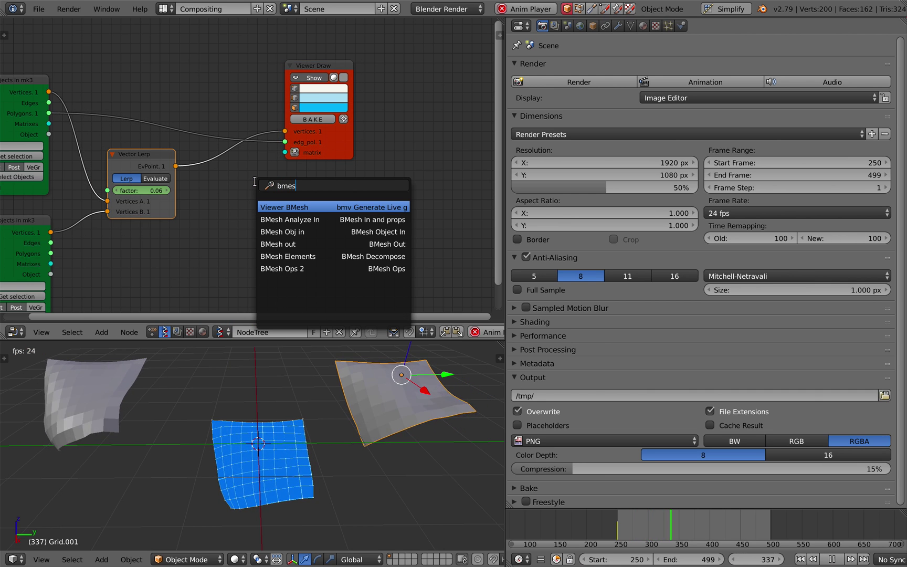
{"action": "key", "text": "Return"}
{"action": "left_click", "coordinate": [283, 184]}
{"action": "scroll", "coordinate": [232, 180], "scroll_direction": "down", "scroll_amount": 3}
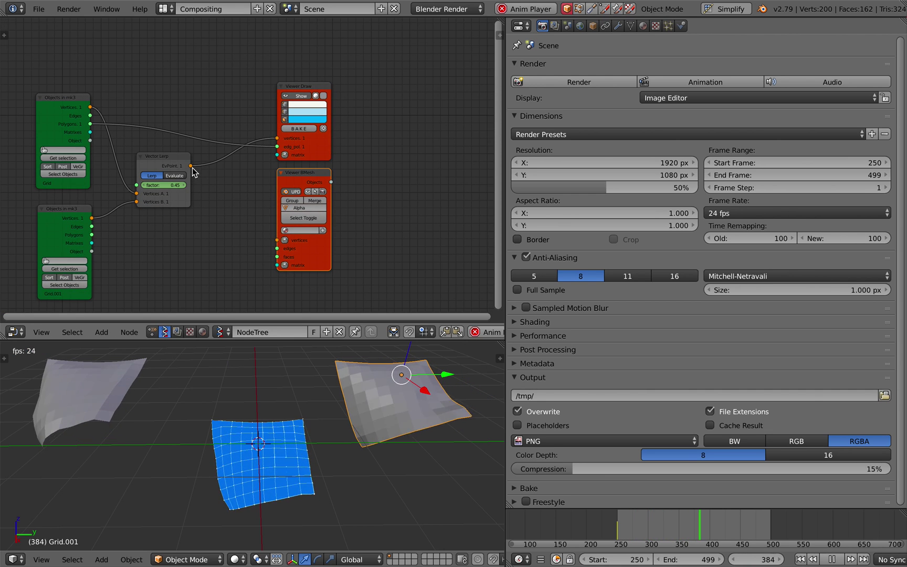
{"action": "left_click_drag", "start_coordinate": [191, 166], "coordinate": [92, 125]}
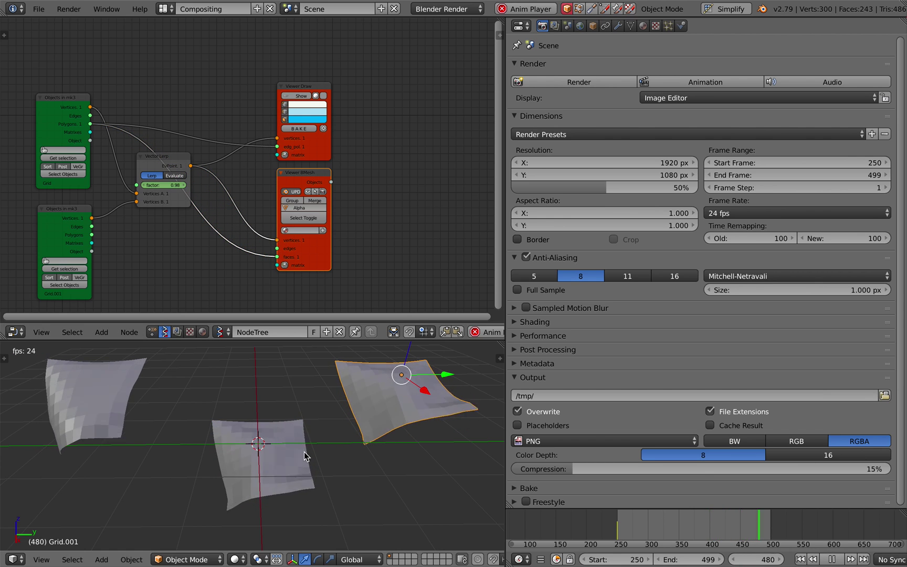
- Stop playback, apply Shade Smooth to the interpolated cloth mesh, and save the file
{"action": "right_click", "coordinate": [288, 496]}
{"action": "middle_click_drag", "start_coordinate": [289, 497], "coordinate": [331, 469]}
{"action": "key", "text": "Escape"}
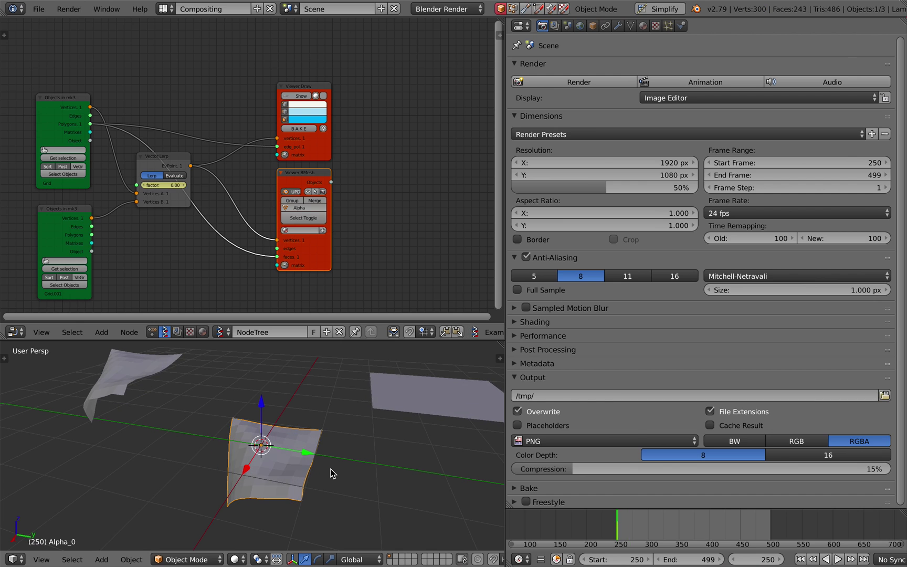
{"action": "key", "text": "space"}
{"action": "type", "text": "smoo"}
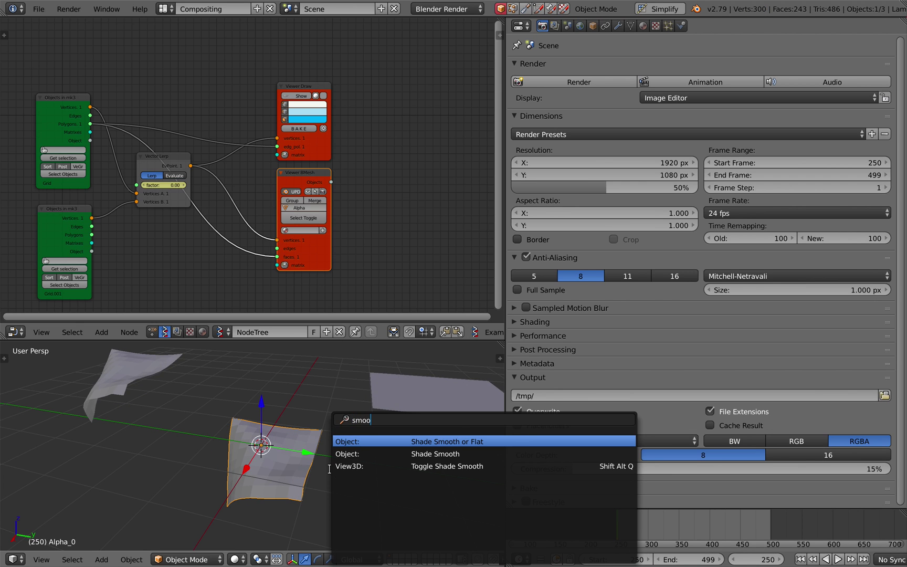
{"action": "key", "text": "Down"}
{"action": "key", "text": "Return"}
{"action": "key", "text": "ctrl+s"}
{"action": "left_click", "coordinate": [332, 472]}
{"action": "mouse_move", "coordinate": [275, 391]}
{"action": "middle_mouse_down"}
{"action": "mouse_move", "coordinate": [307, 403]}
{"action": "mouse_move", "coordinate": [331, 189]}
{"action": "middle_mouse_up"}
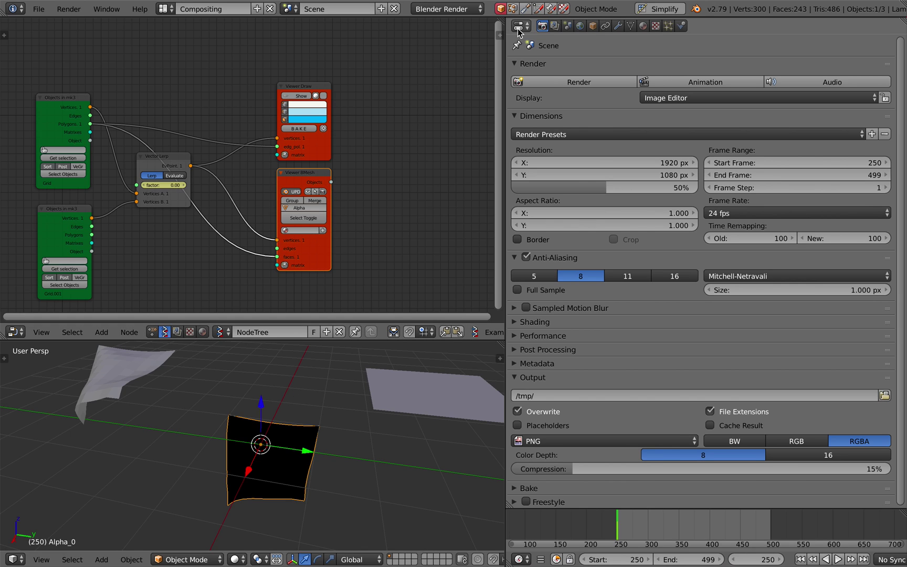
- Enable smooth shade and calculate normals in the Viewer BMesh node's beta options
{"action": "left_click", "coordinate": [500, 34]}
{"action": "scroll", "coordinate": [459, 196], "scroll_direction": "up", "scroll_amount": 4}
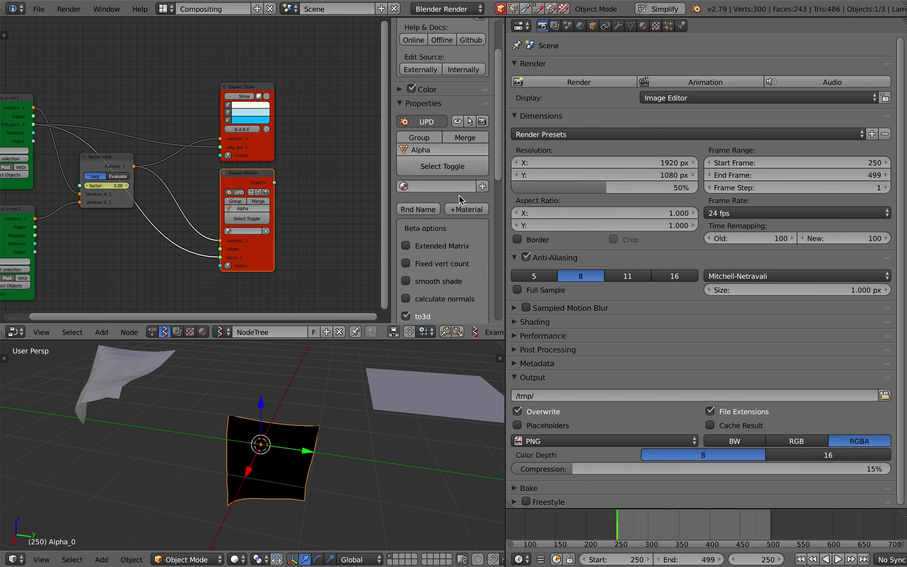
{"action": "left_click", "coordinate": [443, 218]}
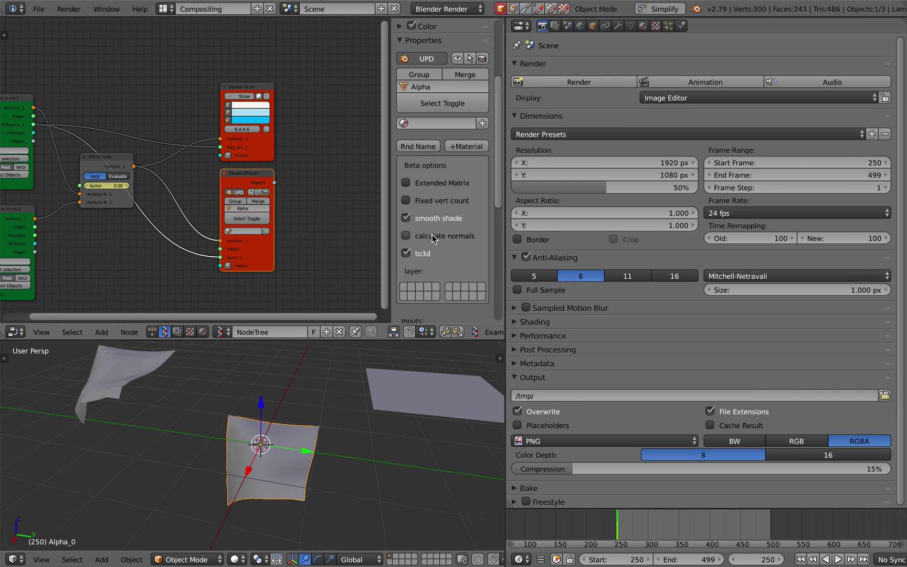
{"action": "scroll", "coordinate": [360, 409], "scroll_direction": "up", "scroll_amount": 3}
{"action": "middle_click_drag", "start_coordinate": [357, 410], "coordinate": [328, 436]}
- Export the scene as an Alembic cache named clothLooping_SV_loop.abc in the Desktop folder
{"action": "left_click", "coordinate": [38, 8]}
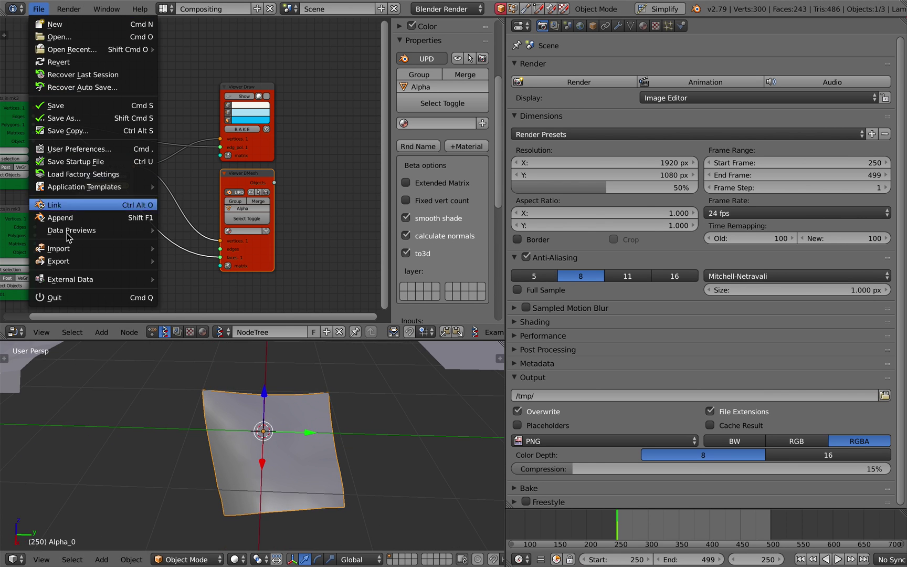
{"action": "mouse_move", "coordinate": [78, 261]}
{"action": "left_click", "coordinate": [201, 273]}
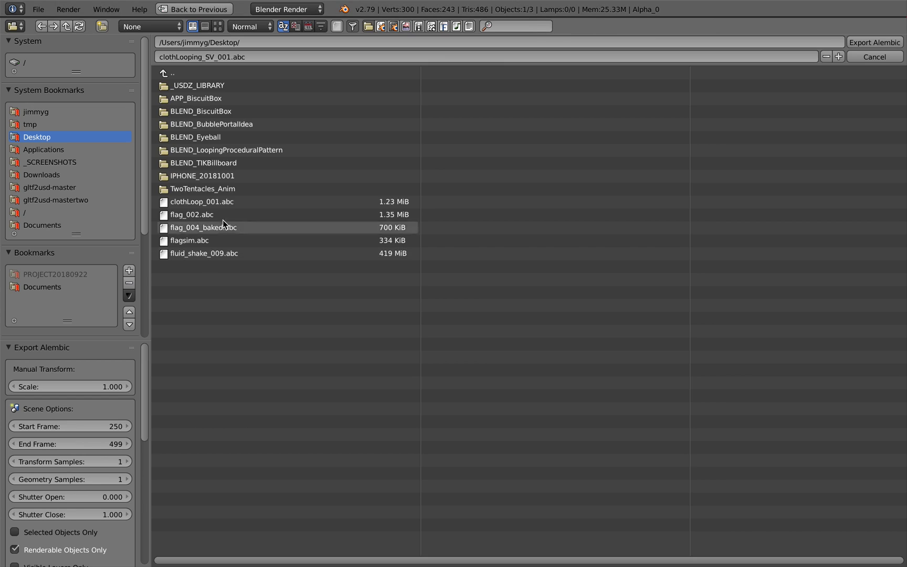
{"action": "left_click", "coordinate": [213, 56]}
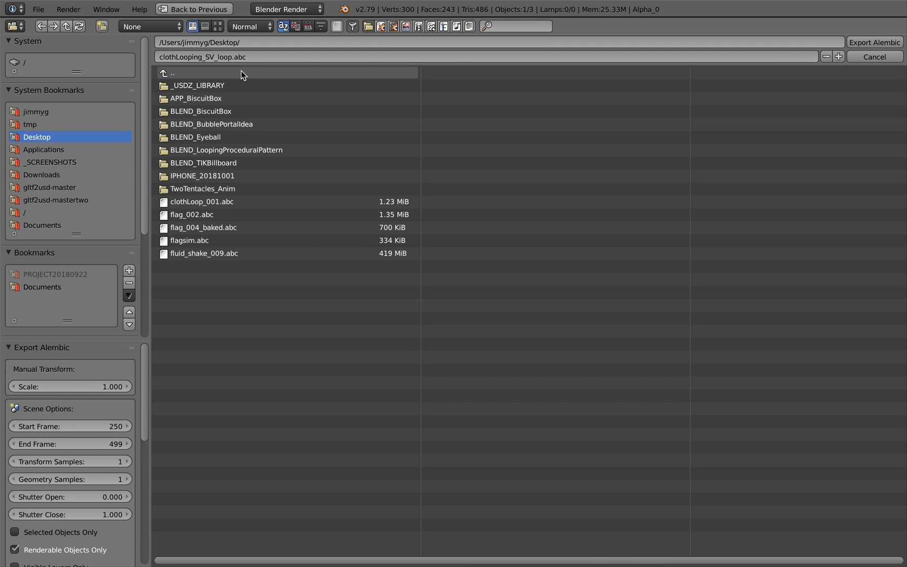
{"action": "left_click", "coordinate": [874, 42]}
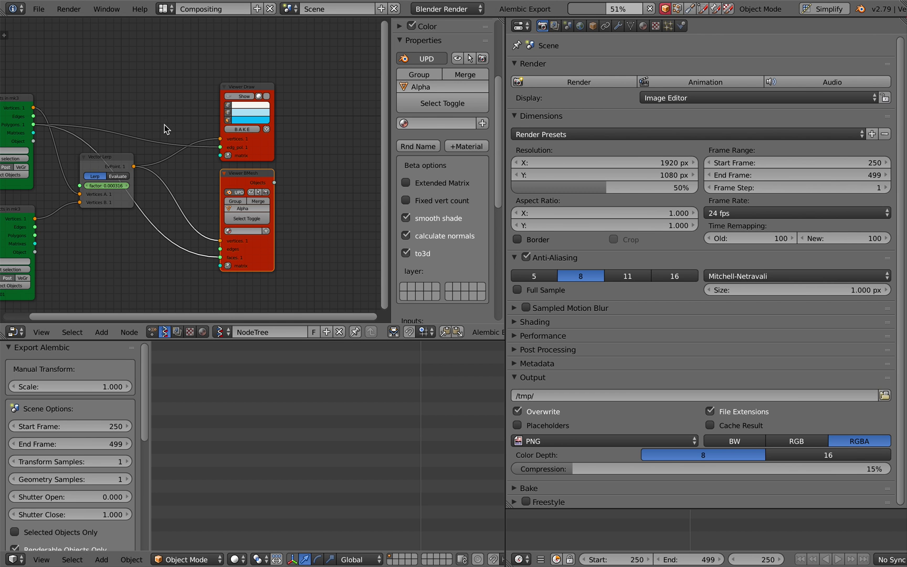
{"action": "left_click", "coordinate": [39, 9]}
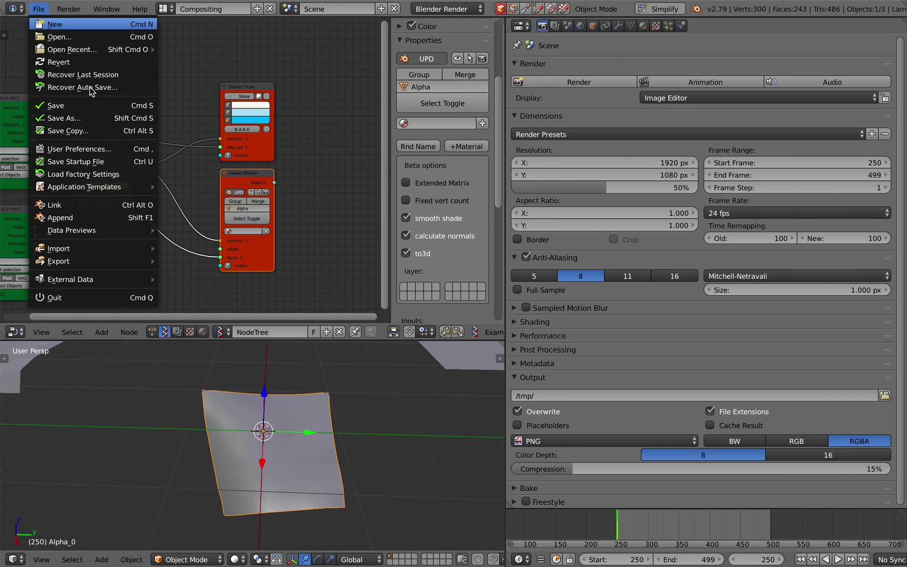
- Add a Displace modifier to the Viewer BMesh output mesh and set its strength to 0
{"action": "left_click", "coordinate": [620, 25]}
{"action": "left_click", "coordinate": [610, 69]}
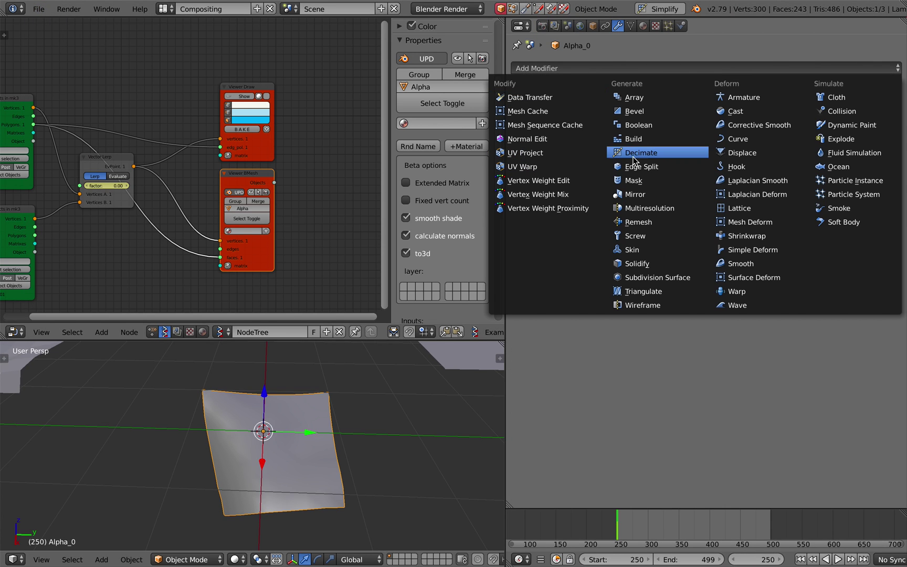
{"action": "left_click", "coordinate": [751, 152]}
{"action": "key", "text": "BackSpace"}
{"action": "key", "text": "BackSpace"}
{"action": "key", "text": "BackSpace"}
{"action": "type", "text": "0"}
{"action": "key", "text": "Return"}
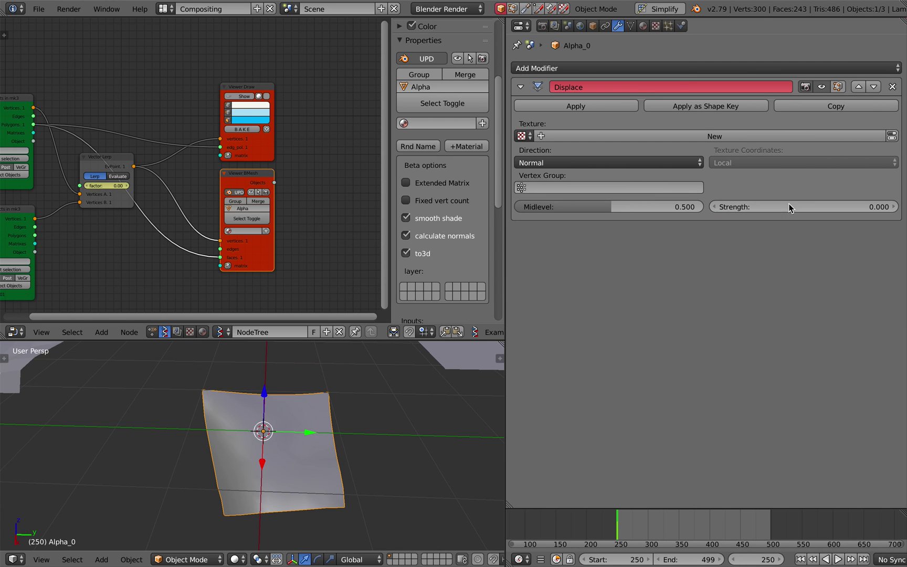
- Export the scene to Alembic again, overwriting clothLooping_SV_loop.abc in the Desktop folder
{"action": "left_click", "coordinate": [38, 9]}
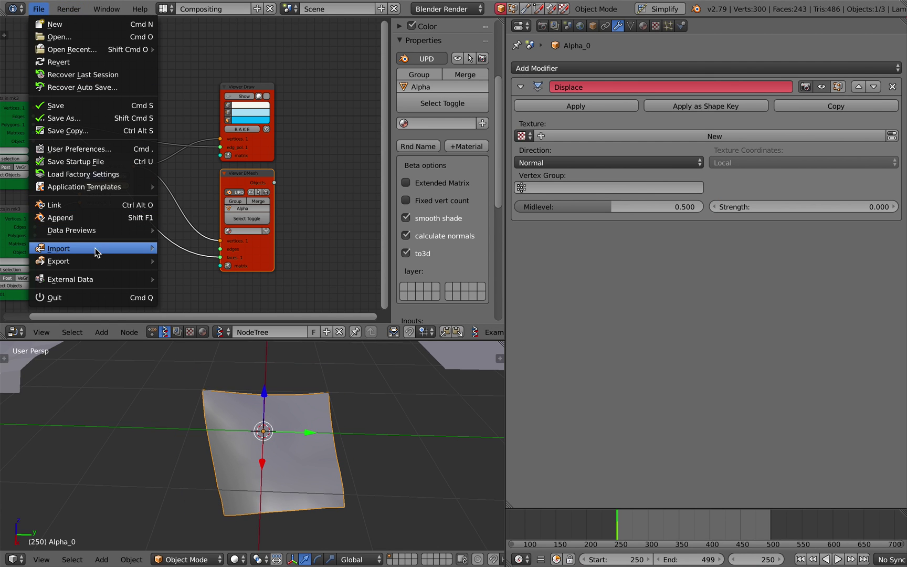
{"action": "mouse_move", "coordinate": [97, 261]}
{"action": "left_click", "coordinate": [174, 274]}
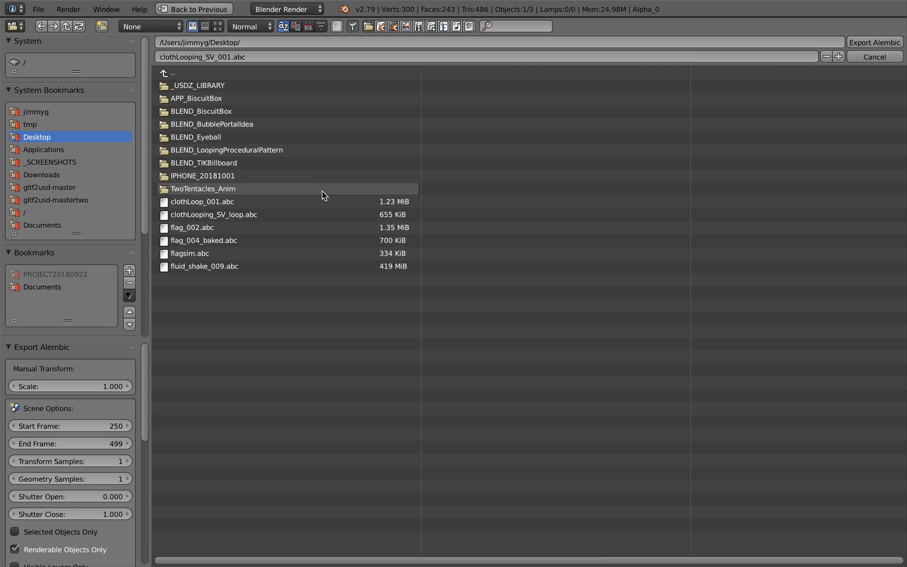
{"action": "left_click", "coordinate": [286, 215]}
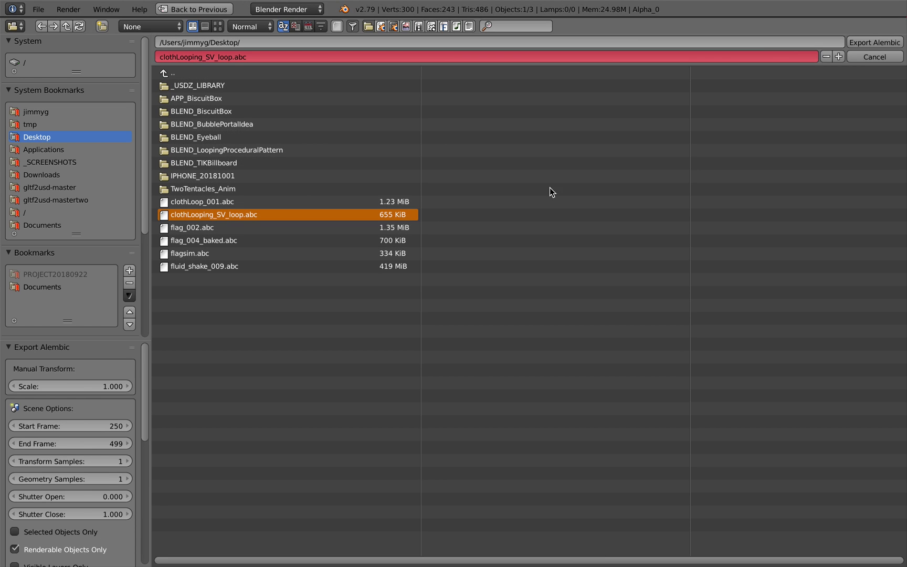
{"action": "left_click", "coordinate": [856, 42]}
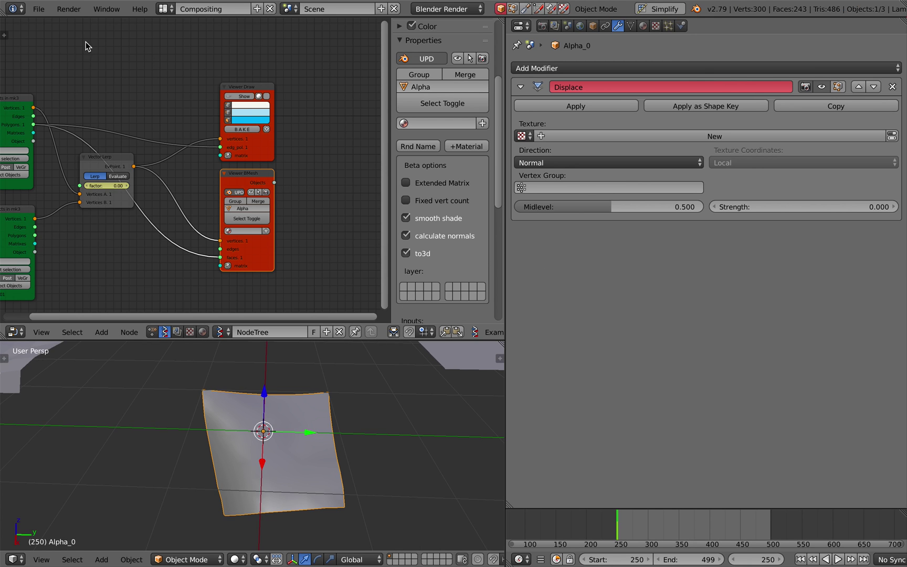
- Start a new file and delete all of its default objects
{"action": "left_click", "coordinate": [39, 9]}
{"action": "left_click", "coordinate": [47, 23]}
{"action": "left_click", "coordinate": [84, 30]}
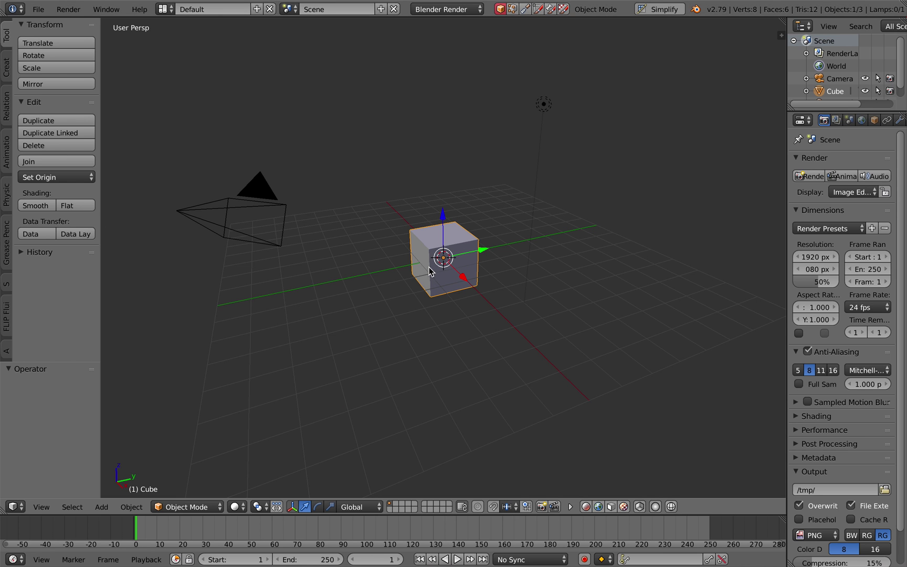
{"action": "key", "text": "a"}
{"action": "key", "text": "a"}
{"action": "key", "text": "x"}
{"action": "left_click", "coordinate": [415, 259]}
- Import the Alembic cache clothLooping_SV_loop.abc from the Desktop folder into the empty scene
{"action": "left_click", "coordinate": [39, 9]}
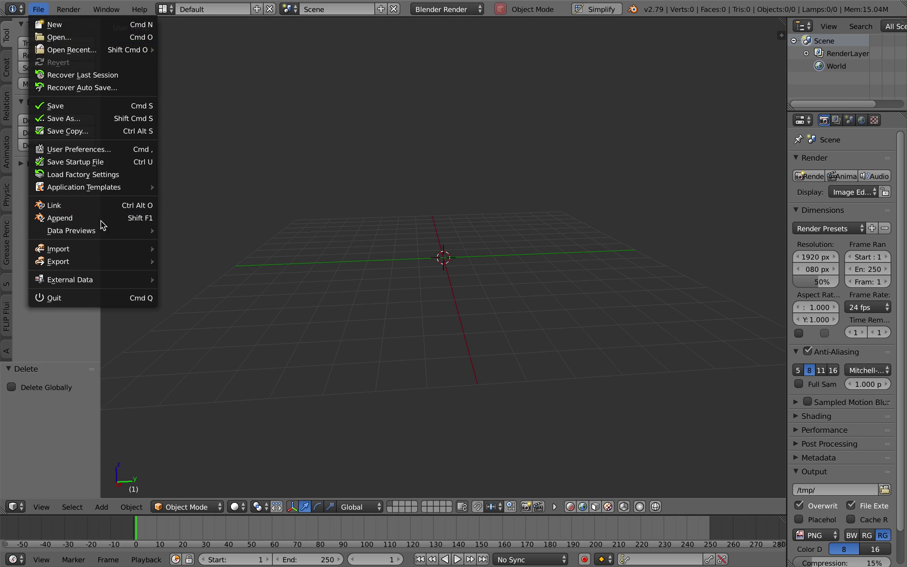
{"action": "mouse_move", "coordinate": [95, 247]}
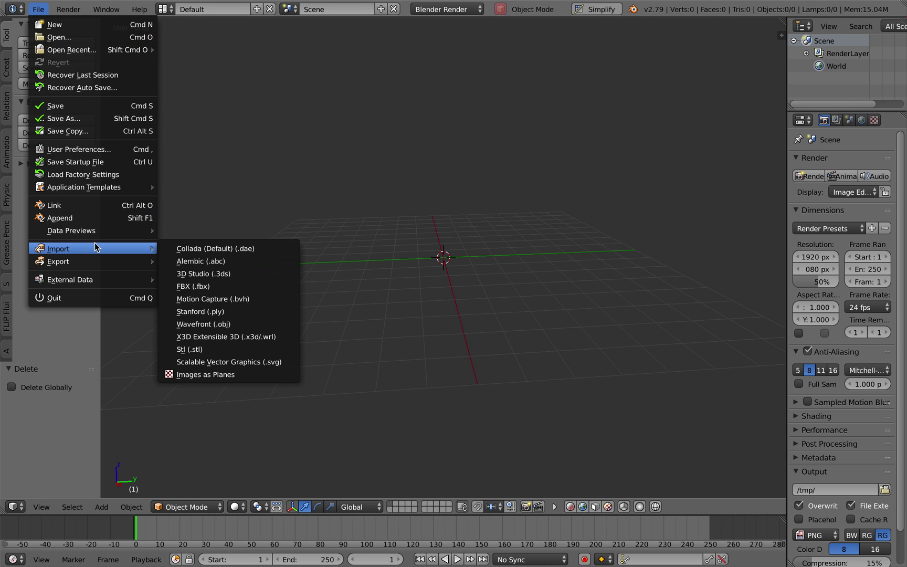
{"action": "left_click", "coordinate": [215, 263]}
{"action": "left_click", "coordinate": [79, 136]}
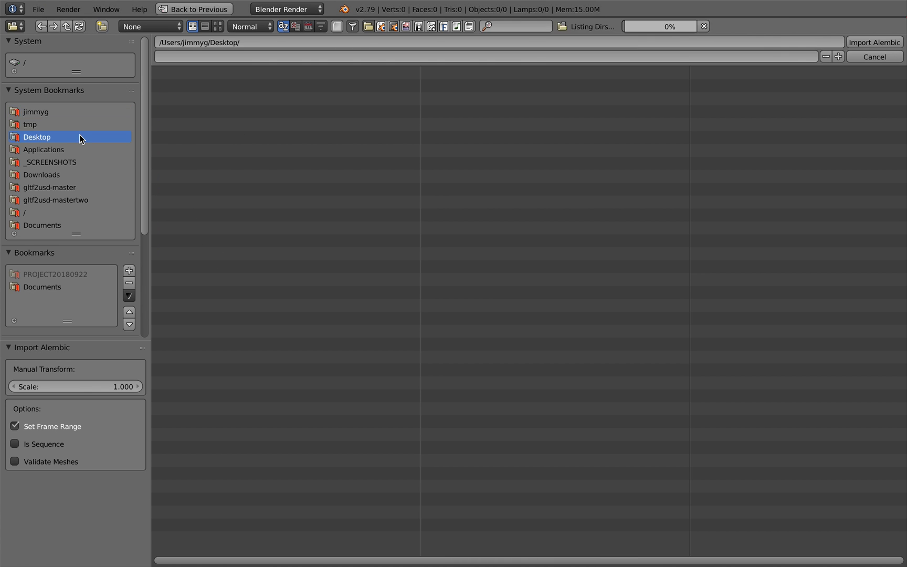
{"action": "left_click", "coordinate": [258, 214]}
{"action": "double_click", "coordinate": [259, 215]}
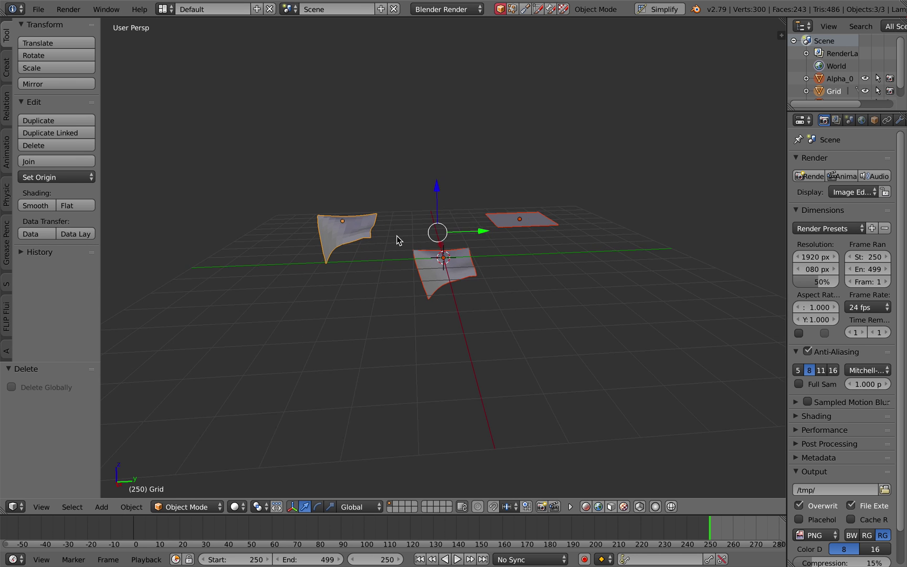
- Play the imported animation and delete the two source cloth grids, keeping only the interpolated mesh
{"action": "key", "text": "alt+a"}
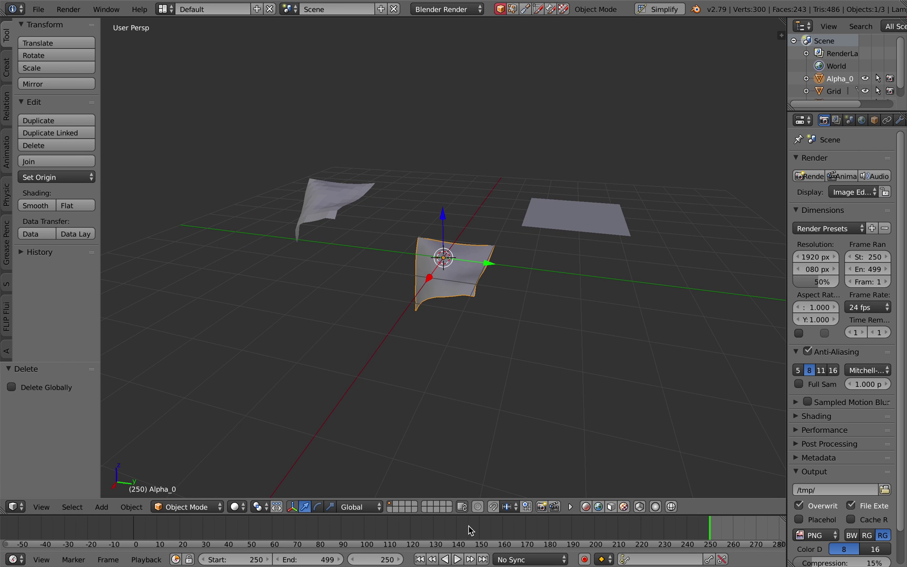
{"action": "scroll", "coordinate": [404, 530], "scroll_direction": "down", "scroll_amount": 6}
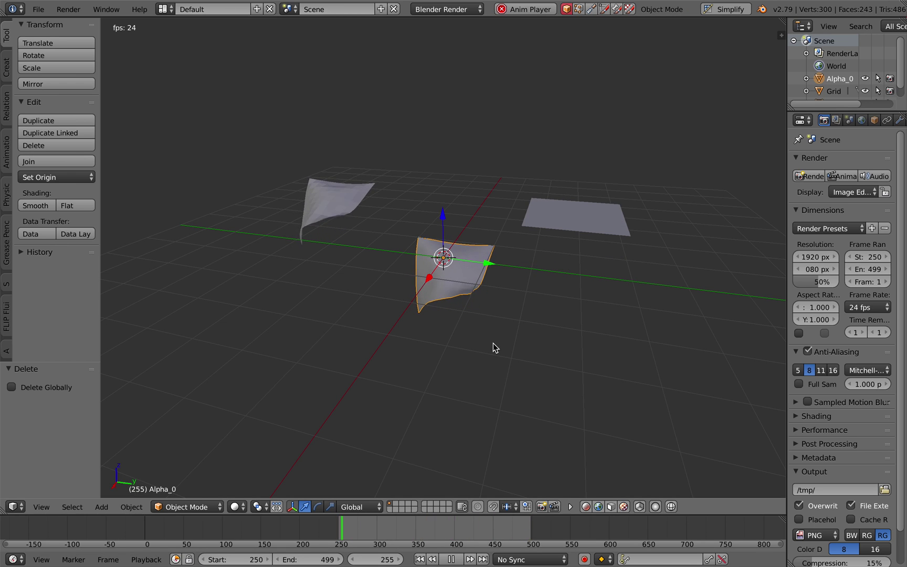
{"action": "right_click", "coordinate": [241, 163]}
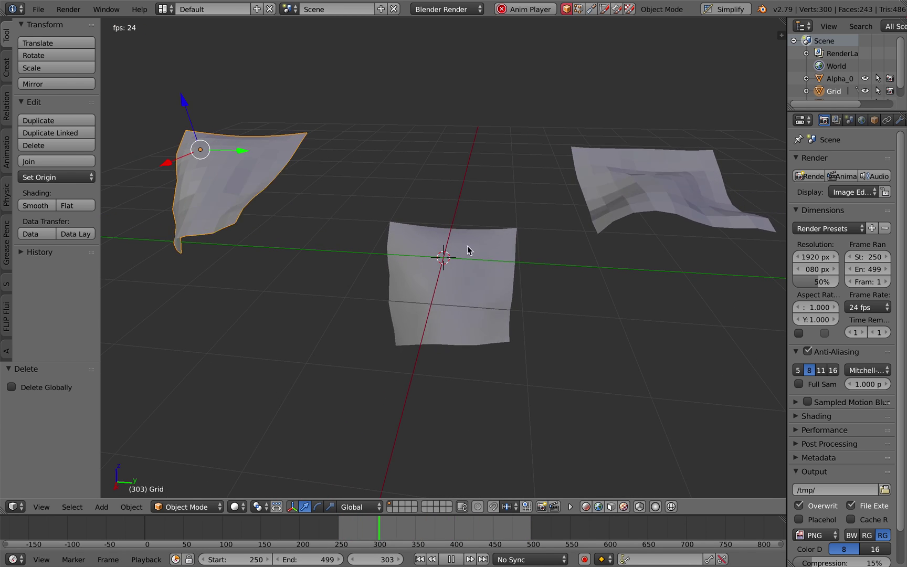
{"action": "right_click", "coordinate": [659, 162]}
{"action": "key", "text": "x"}
{"action": "left_click", "coordinate": [543, 188]}
{"action": "right_click", "coordinate": [221, 173]}
{"action": "key", "text": "Delete"}
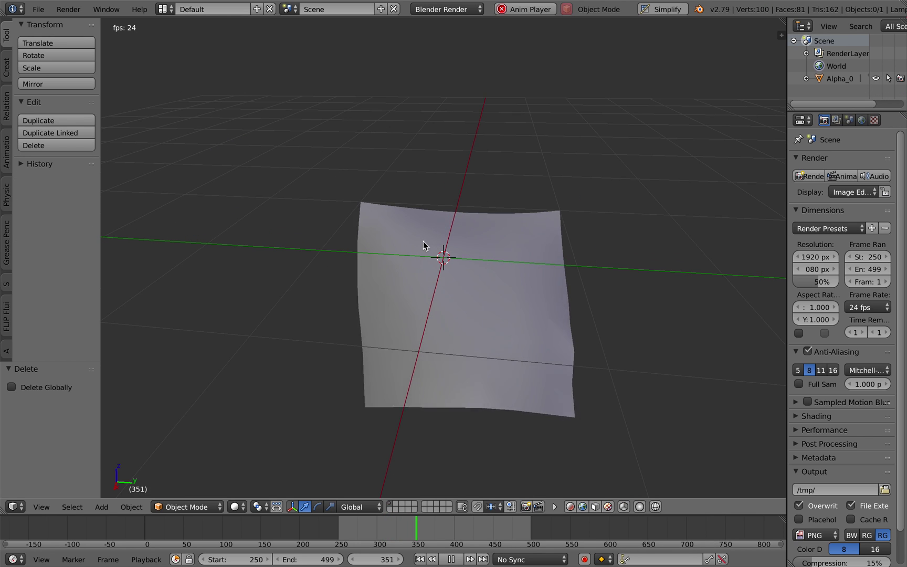
- Examine the looping cloth from several angles during playback to check the motion and the loop transition
{"action": "middle_click_drag", "start_coordinate": [426, 247], "coordinate": [575, 430]}
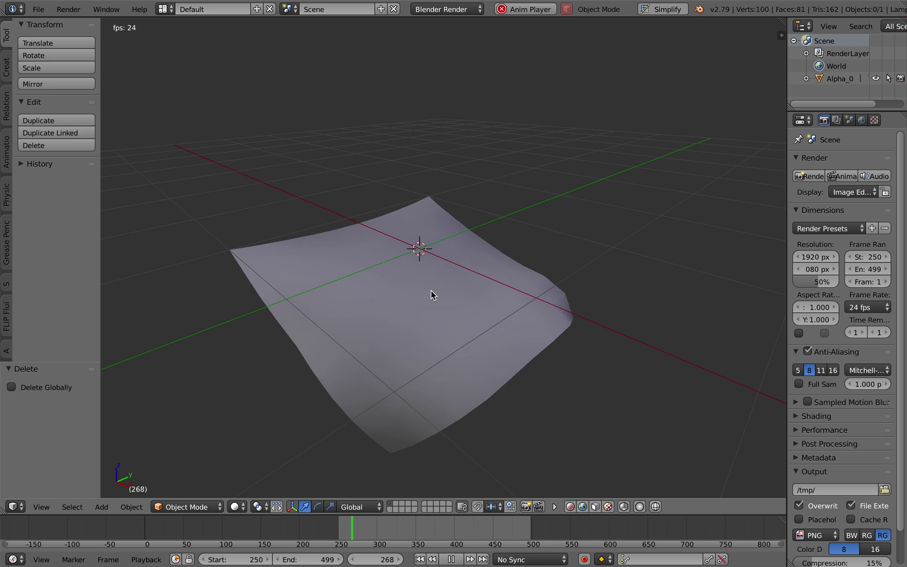
{"action": "middle_click_drag", "start_coordinate": [432, 296], "coordinate": [503, 373]}
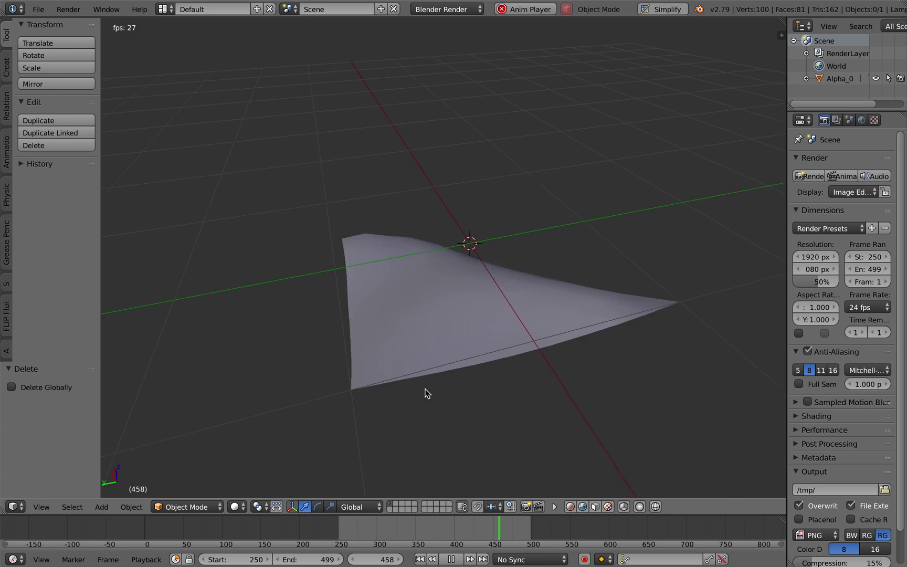
{"action": "middle_click_drag", "start_coordinate": [425, 391], "coordinate": [490, 395]}
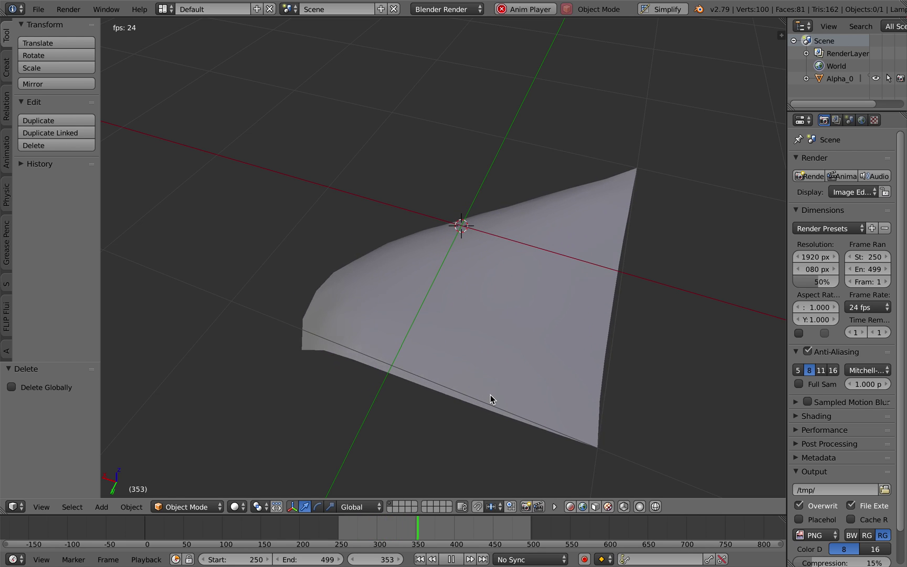
{"action": "middle_click_drag", "start_coordinate": [338, 326], "coordinate": [419, 371]}
{"action": "middle_click_drag", "start_coordinate": [419, 314], "coordinate": [406, 287]}
{"action": "scroll", "coordinate": [420, 307], "scroll_direction": "down", "scroll_amount": 2}
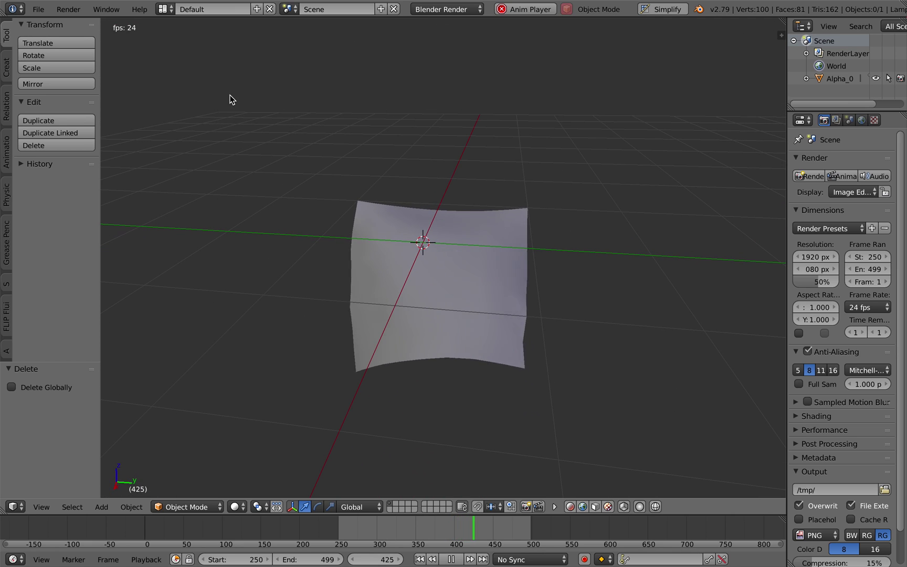
{"action": "left_click", "coordinate": [38, 9]}
{"action": "left_click", "coordinate": [43, 24]}
{"action": "left_click", "coordinate": [48, 30]}
{"action": "key", "text": "a"}
{"action": "key", "text": "a"}
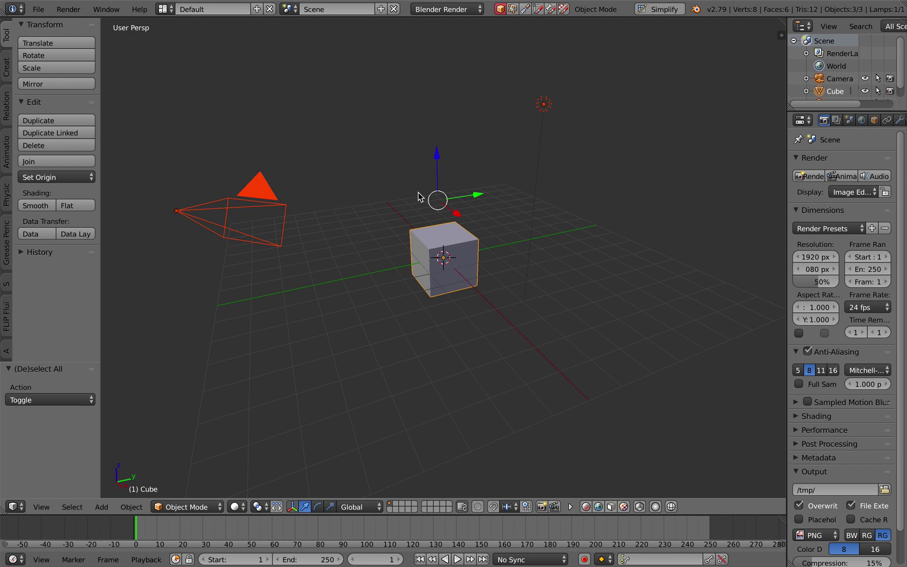
{"action": "key", "text": "Delete"}
{"action": "left_click", "coordinate": [39, 9]}
{"action": "mouse_move", "coordinate": [94, 249]}
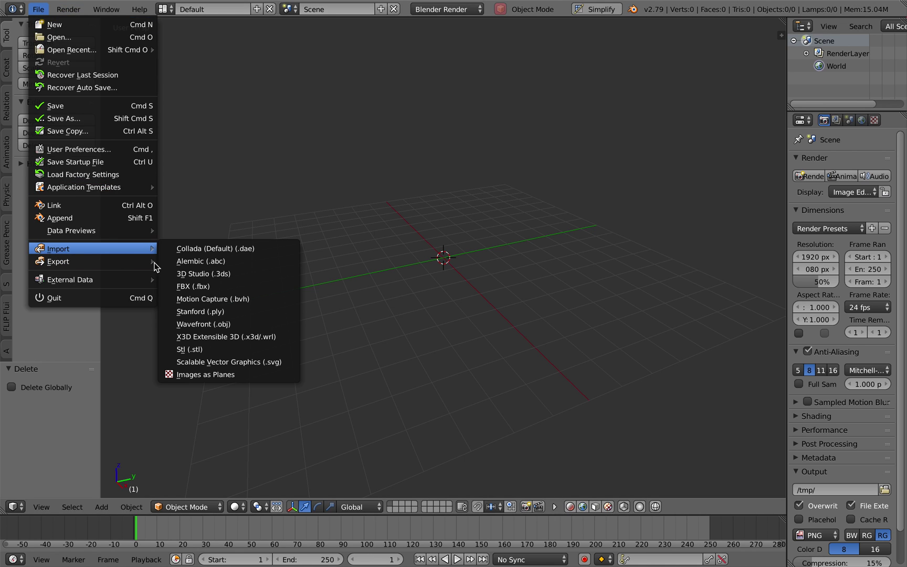
{"action": "left_click", "coordinate": [250, 263]}
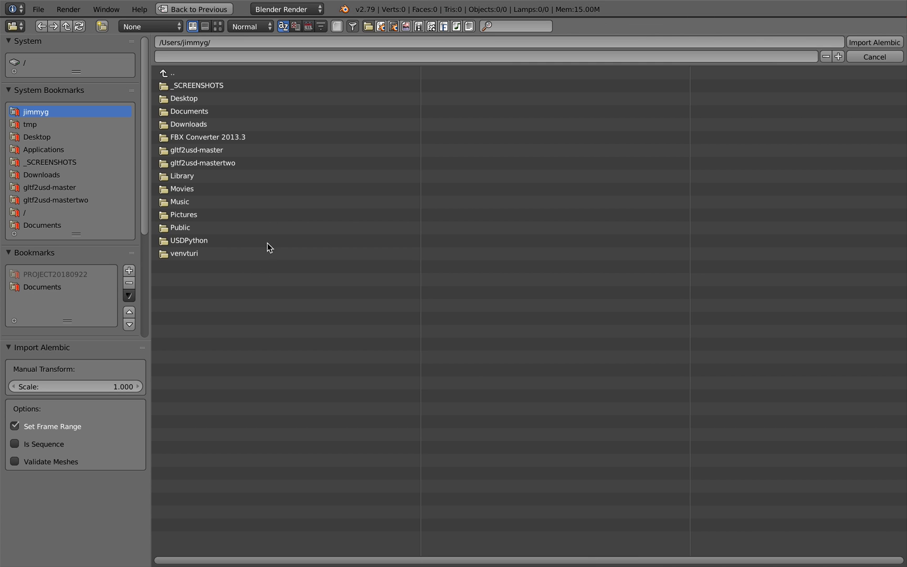
{"action": "left_click", "coordinate": [897, 54]}
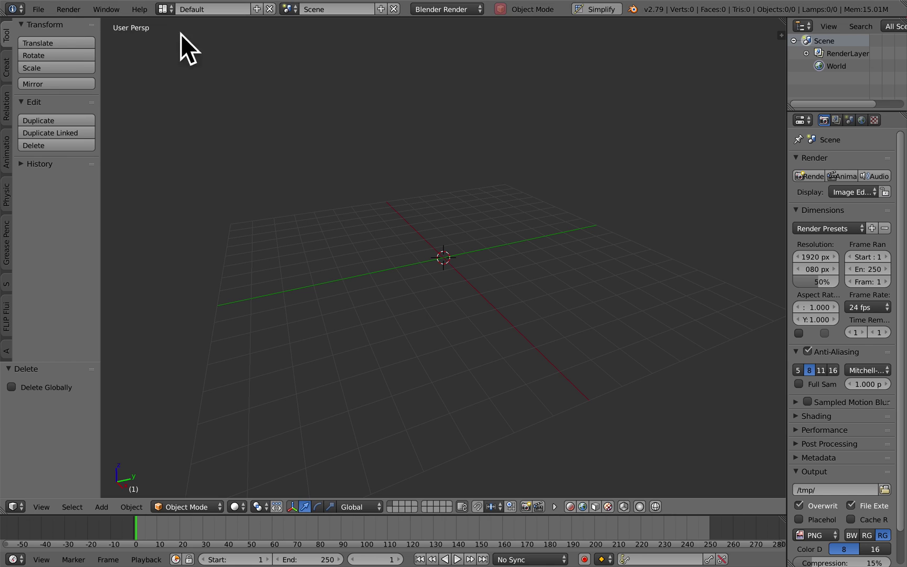
- Reopen the recent file clothLooping_SV_001.blend and delete all three cloth objects from its scene
{"action": "left_click", "coordinate": [39, 9]}
{"action": "mouse_move", "coordinate": [71, 49]}
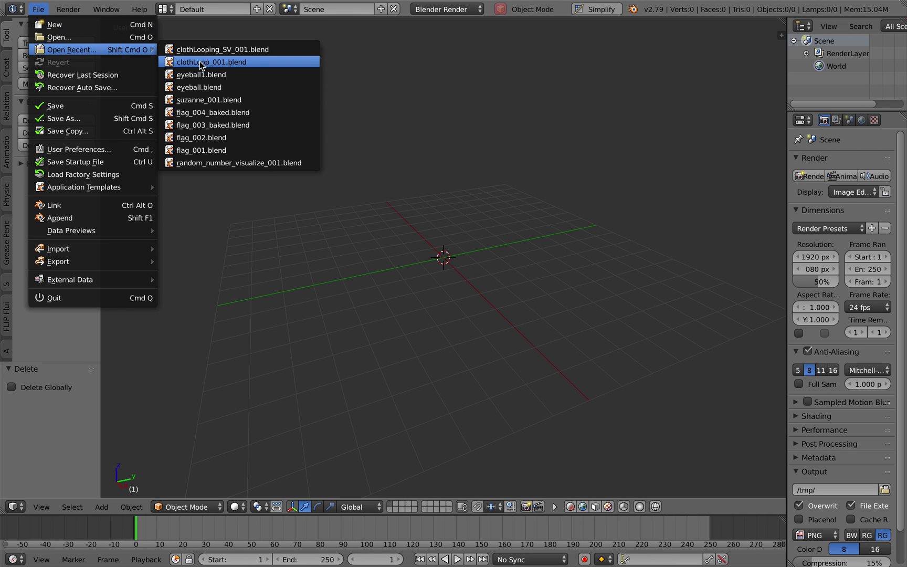
{"action": "left_click", "coordinate": [241, 62]}
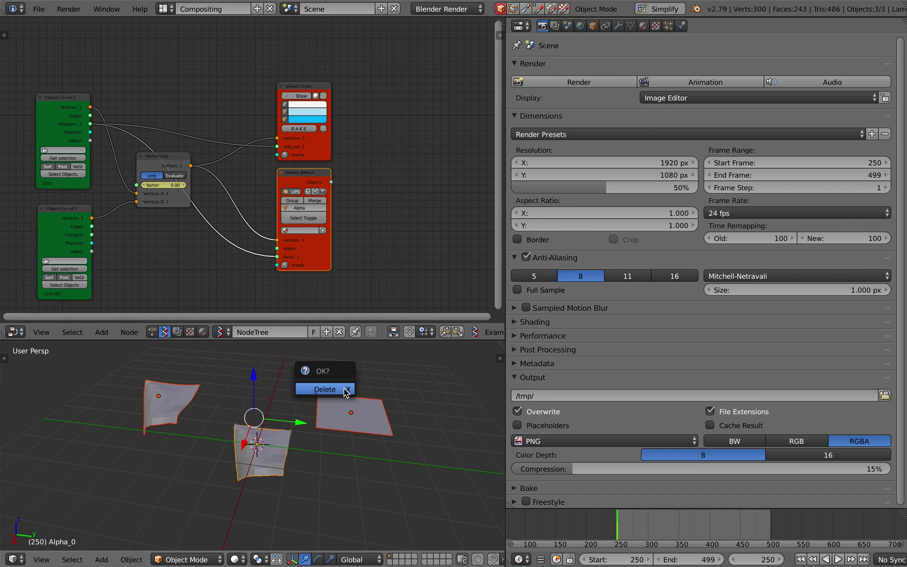
{"action": "left_click", "coordinate": [325, 389]}
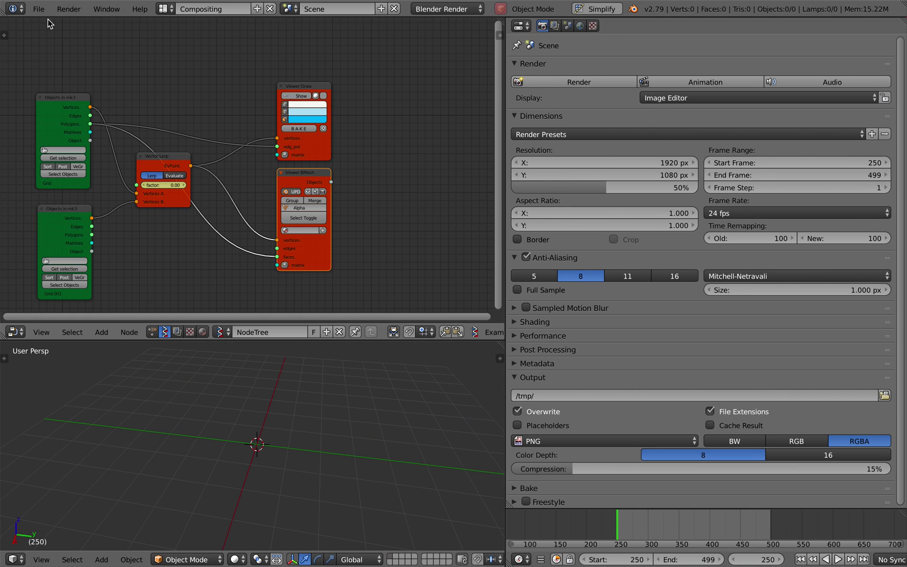
- Try the Alembic cache flag_004_baked.abc by importing it from the Desktop folder and playing its animation
{"action": "left_click", "coordinate": [39, 9]}
{"action": "mouse_move", "coordinate": [97, 256]}
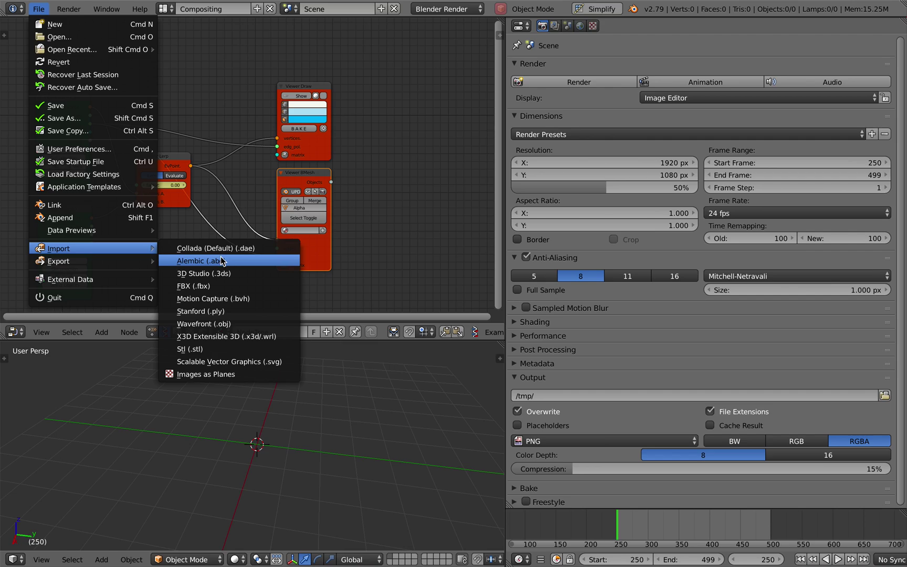
{"action": "left_click", "coordinate": [221, 260]}
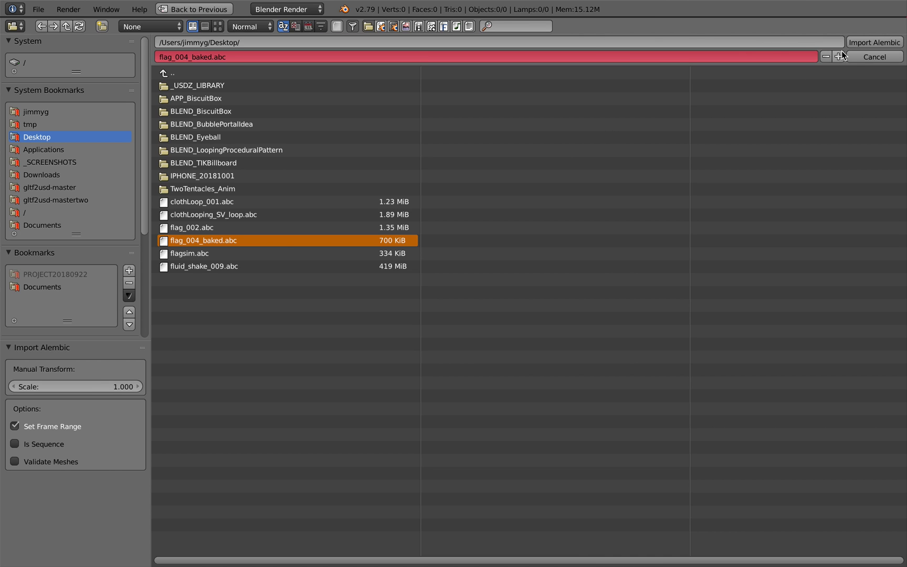
{"action": "left_click", "coordinate": [888, 42]}
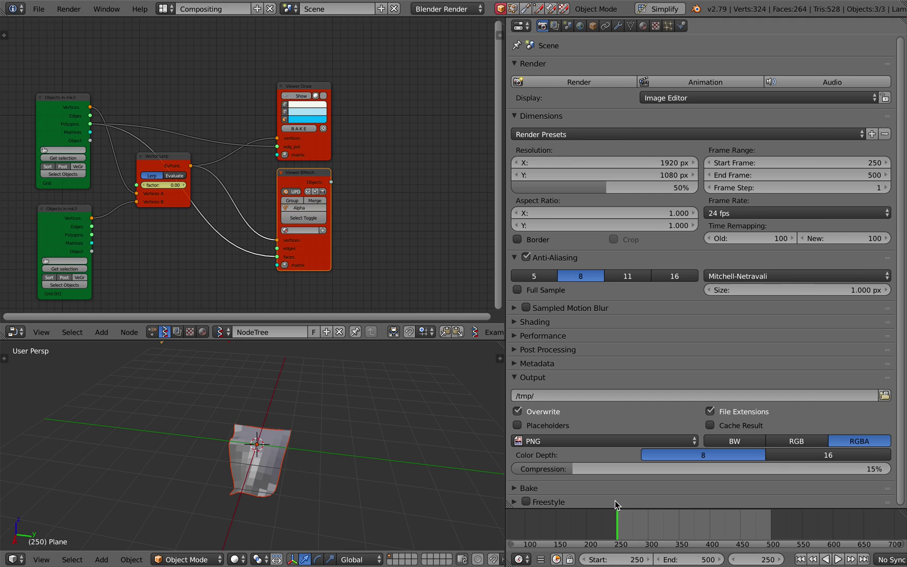
{"action": "key", "text": "alt+a"}
{"action": "key", "text": "Escape"}
{"action": "scroll", "coordinate": [425, 498], "scroll_direction": "down", "scroll_amount": 5}
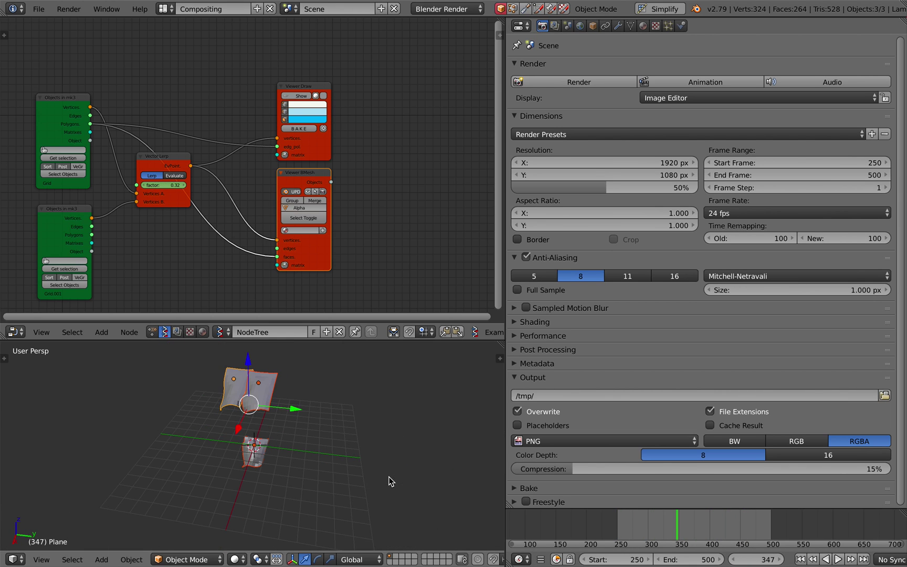
{"action": "middle_click_drag", "start_coordinate": [389, 478], "coordinate": [407, 478]}
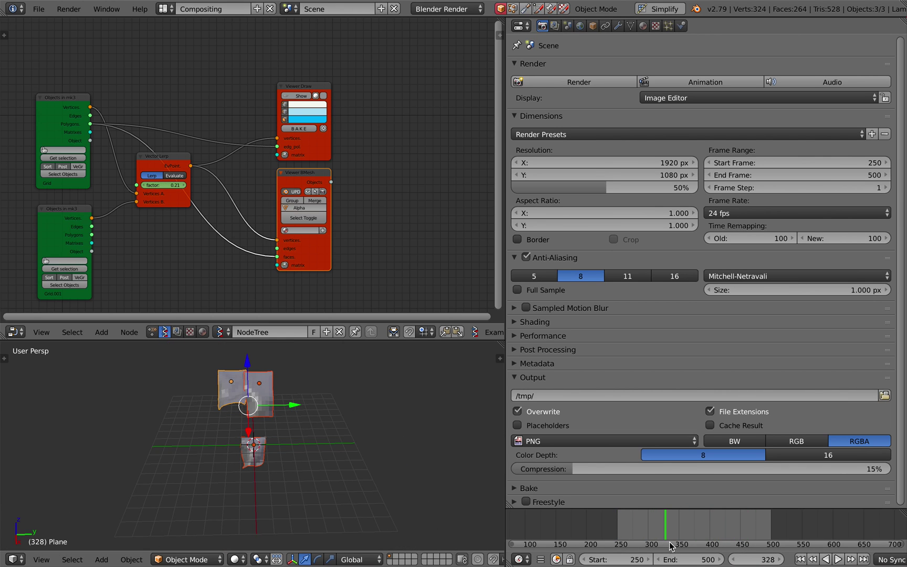
{"action": "key", "text": "alt+a"}
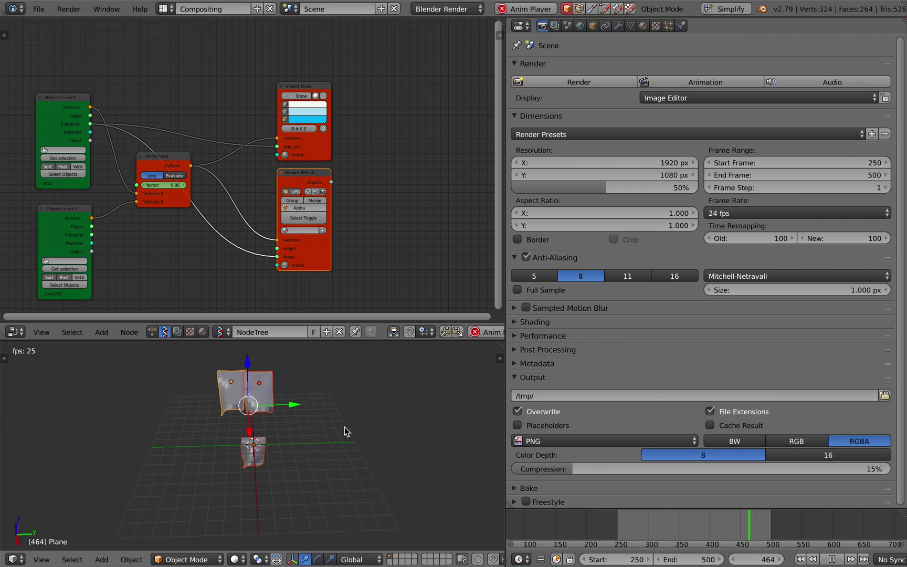
- Import the Alembic cache flag_002.abc from the Desktop folder
{"action": "left_click", "coordinate": [39, 9]}
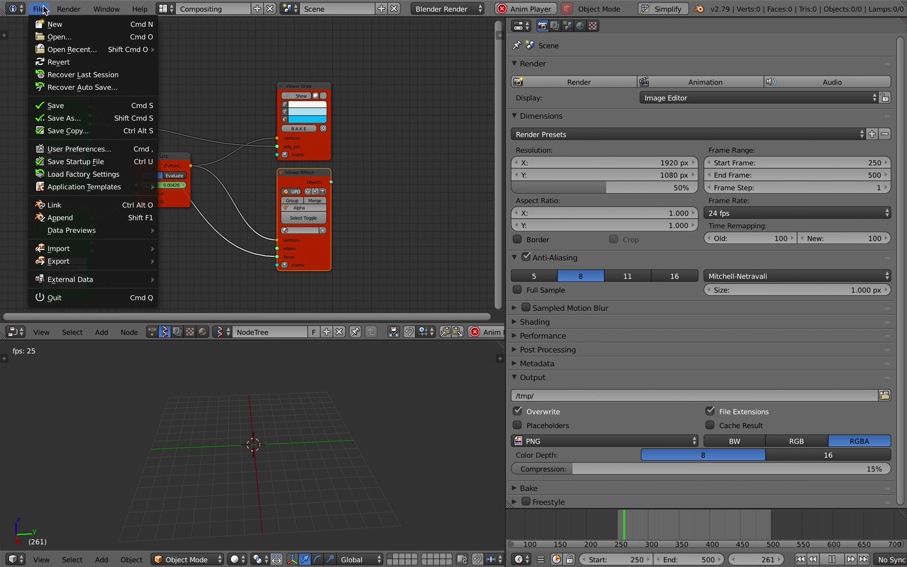
{"action": "mouse_move", "coordinate": [85, 246]}
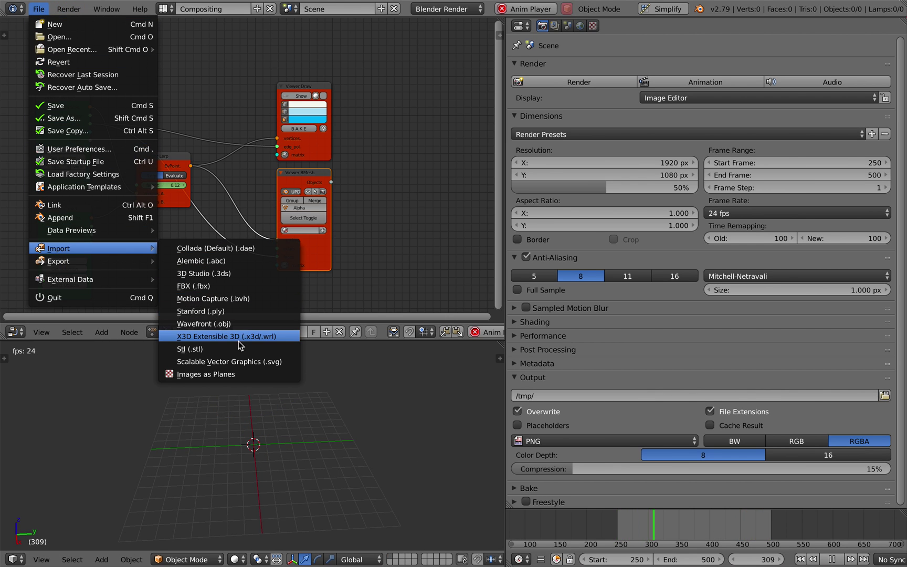
{"action": "left_click", "coordinate": [251, 260]}
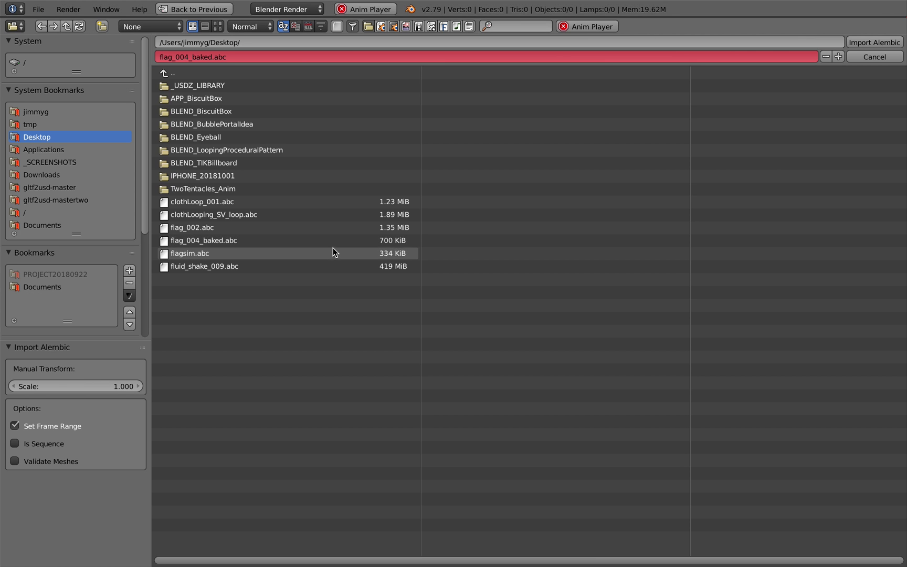
{"action": "left_click", "coordinate": [276, 227]}
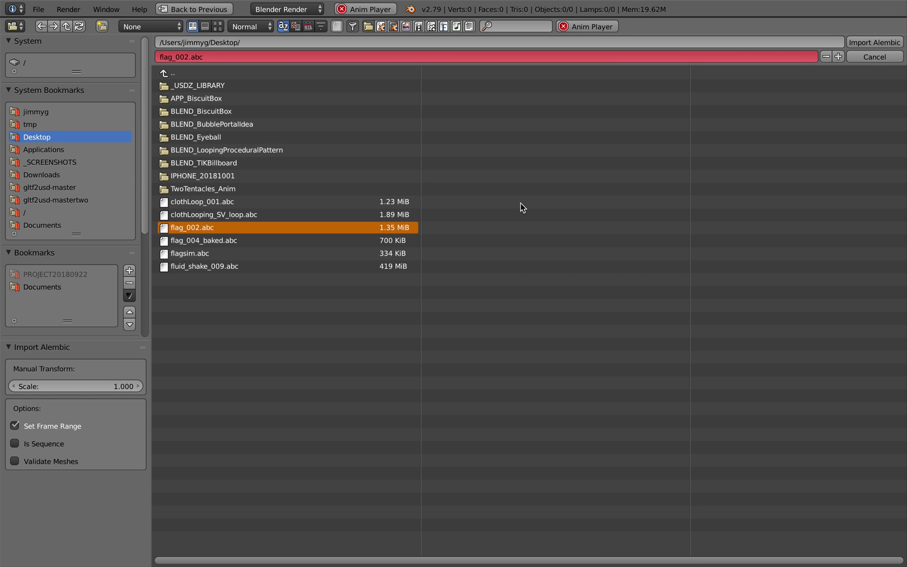
{"action": "left_click", "coordinate": [874, 42]}
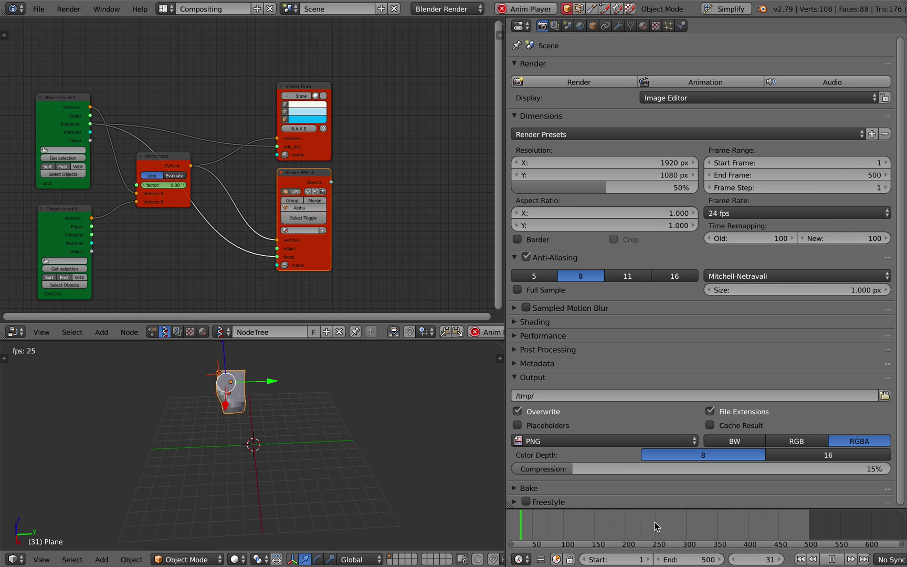
- Delete the two extra objects imported beside the cloth, keeping only the cloth plane
{"action": "key", "text": "Home"}
{"action": "key", "text": "Home"}
{"action": "middle_click_drag", "start_coordinate": [298, 449], "coordinate": [303, 454], "text": "shift"}
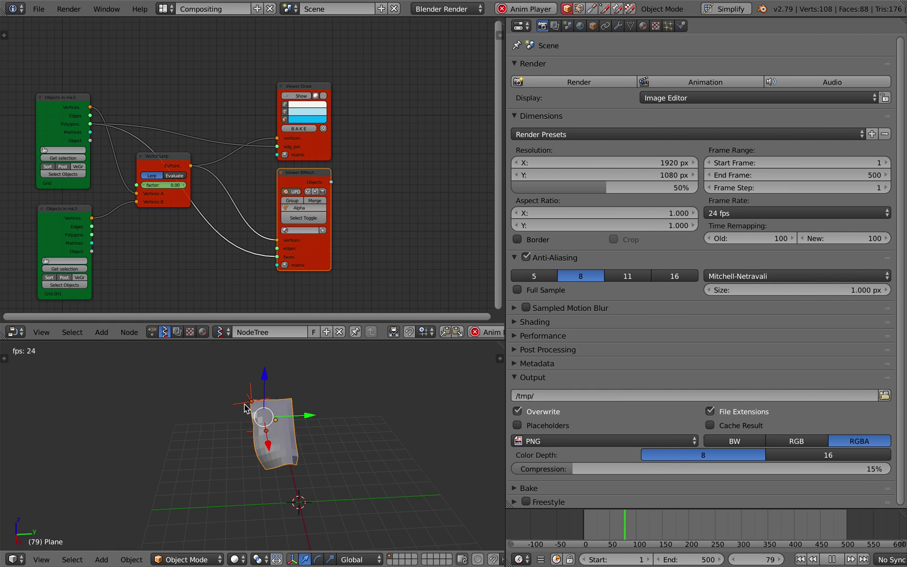
{"action": "right_click", "coordinate": [245, 404]}
{"action": "key", "text": "x"}
{"action": "left_click", "coordinate": [246, 404]}
{"action": "right_click", "coordinate": [245, 430]}
{"action": "key", "text": "x"}
{"action": "left_click", "coordinate": [247, 432]}
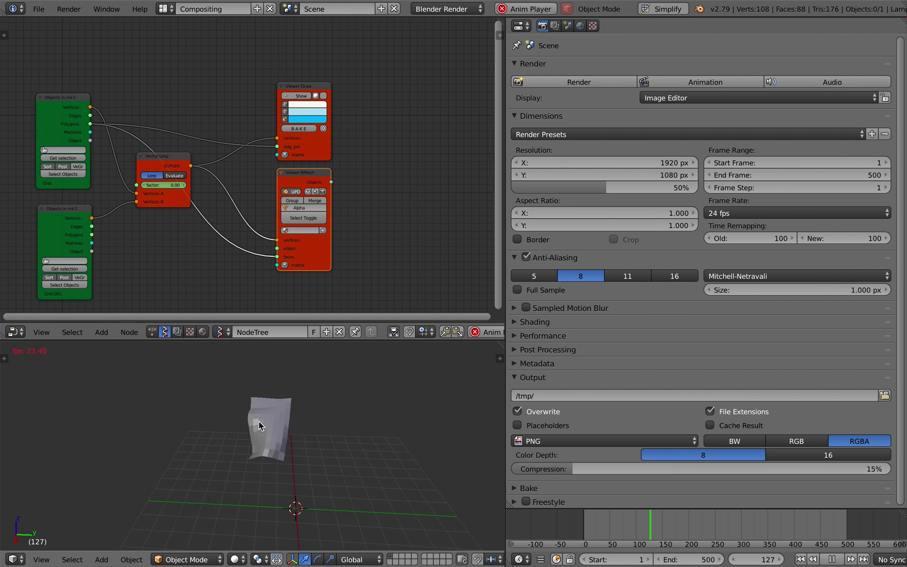
- Stop the playback and set the scene's end frame to 750
{"action": "left_click_drag", "start_coordinate": [826, 521], "coordinate": [763, 511]}
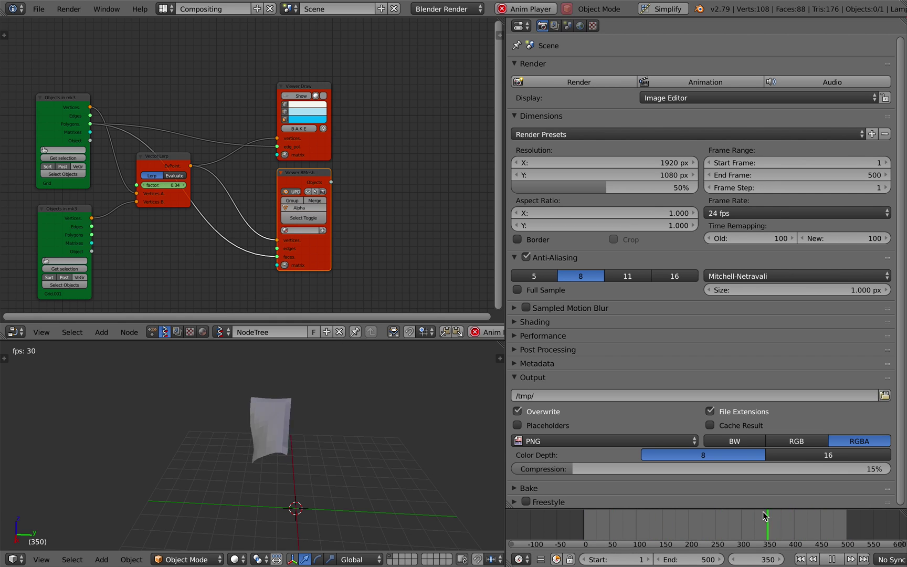
{"action": "key", "text": "alt+a"}
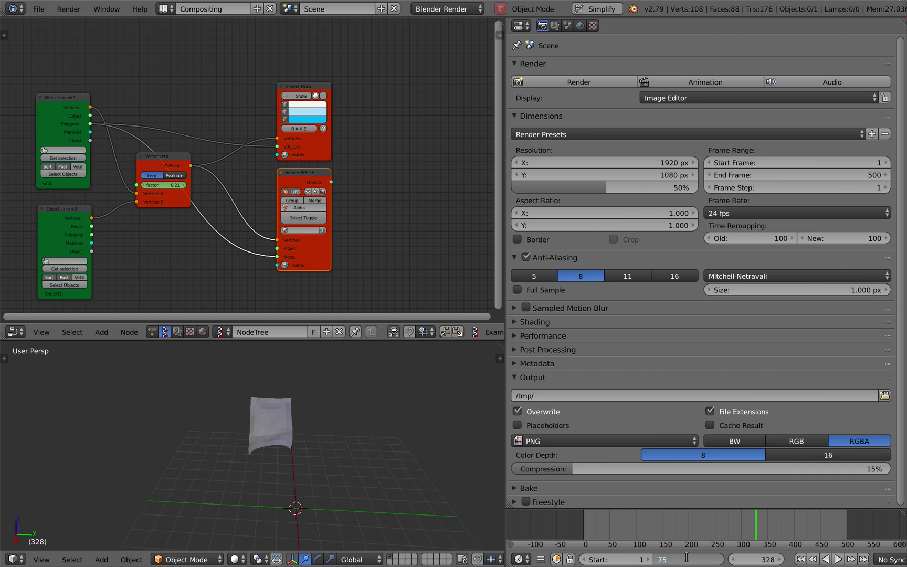
{"action": "key", "text": "Return"}
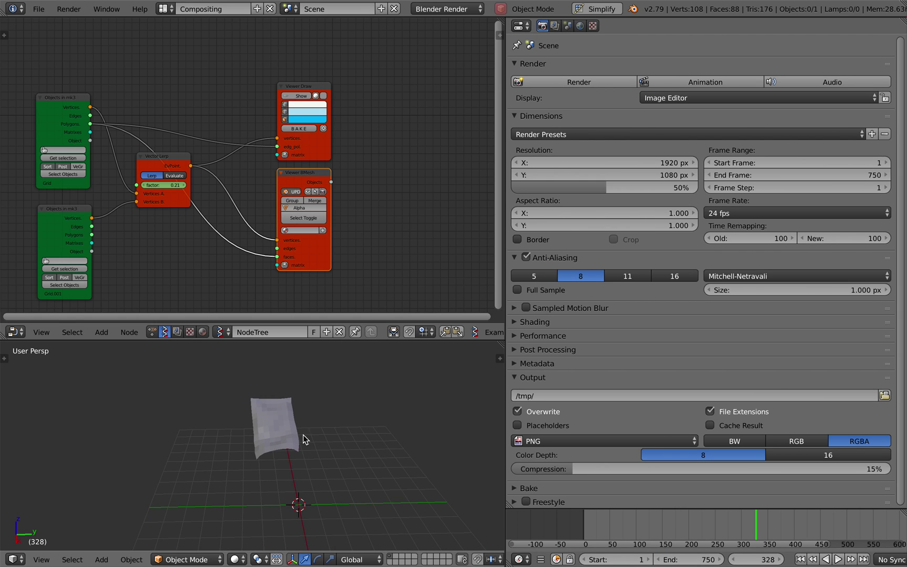
- Duplicate the cloth plane beside the original and make the copy's flag_002.abc cache file single-user
{"action": "right_click", "coordinate": [304, 439]}
{"action": "key", "text": "shift+d"}
{"action": "left_click", "coordinate": [366, 431]}
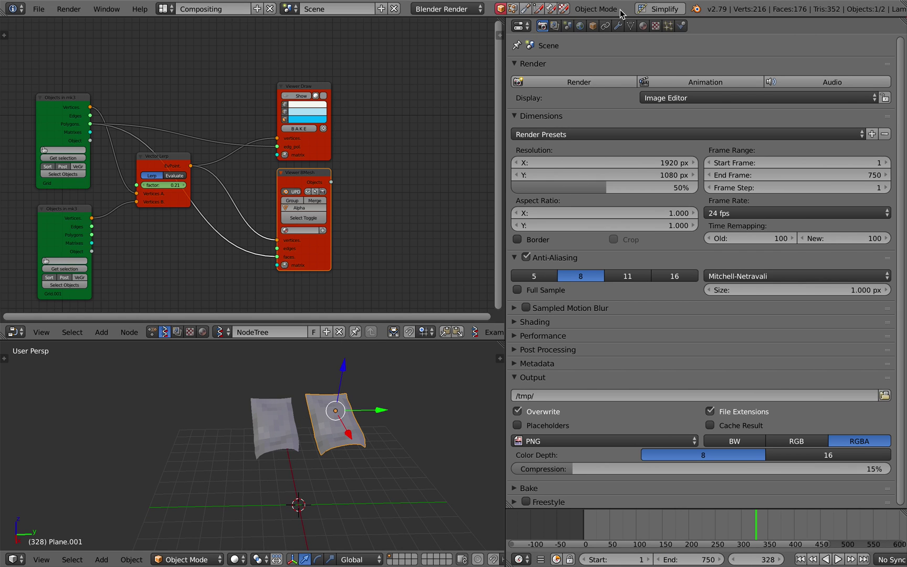
{"action": "left_click", "coordinate": [618, 26]}
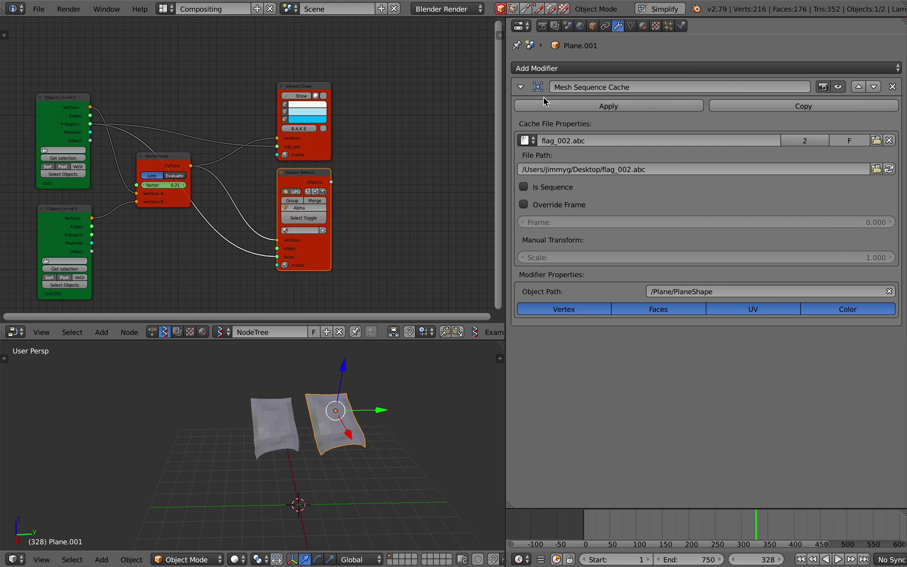
{"action": "left_click", "coordinate": [815, 139]}
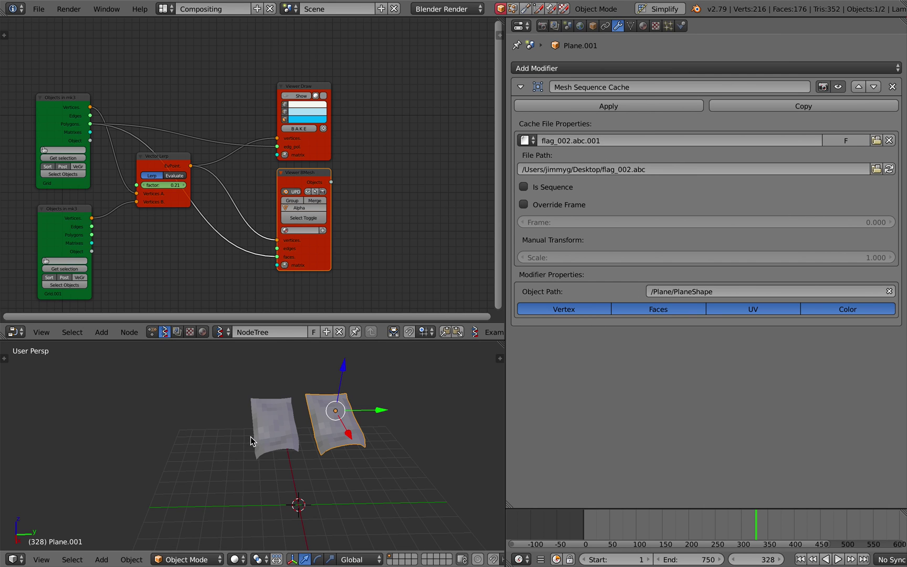
{"action": "right_click", "coordinate": [269, 442]}
{"action": "right_click", "coordinate": [322, 436]}
{"action": "middle_click_drag", "start_coordinate": [374, 421], "coordinate": [342, 424], "text": "shift"}
- Enable Override Frame on the duplicate's Mesh Sequence Cache and keyframe its Frame value 0 at timeline frame 1
{"action": "middle_click_drag", "start_coordinate": [672, 525], "coordinate": [611, 518], "text": "ctrl"}
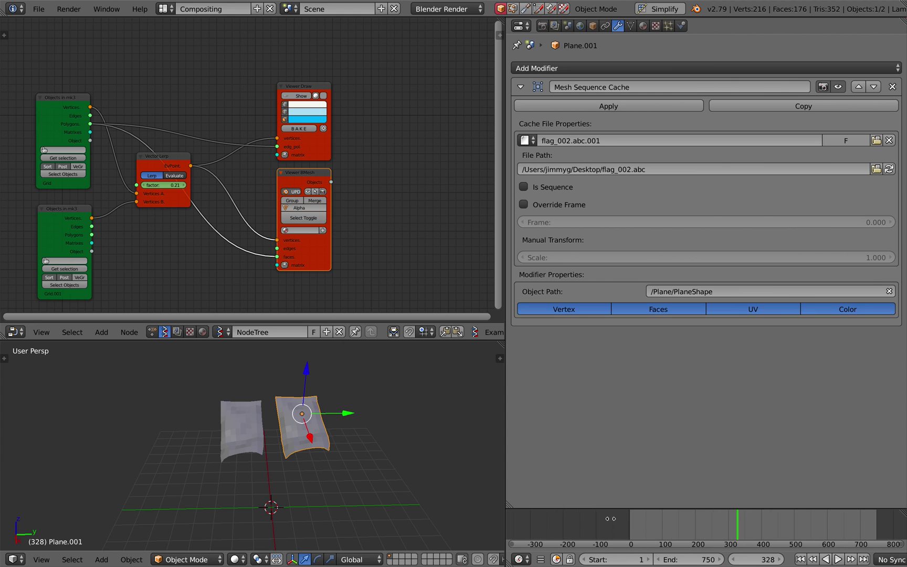
{"action": "left_click", "coordinate": [600, 520]}
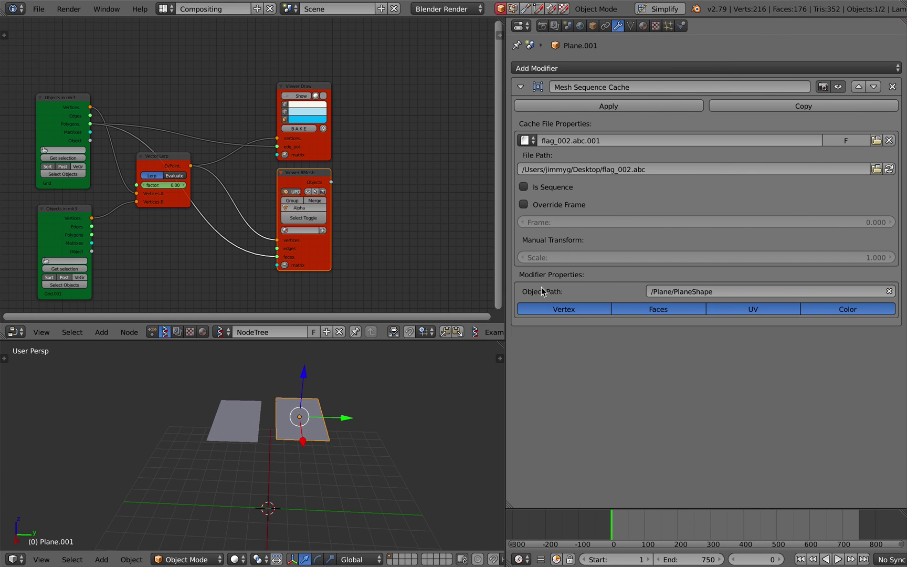
{"action": "left_click", "coordinate": [534, 204]}
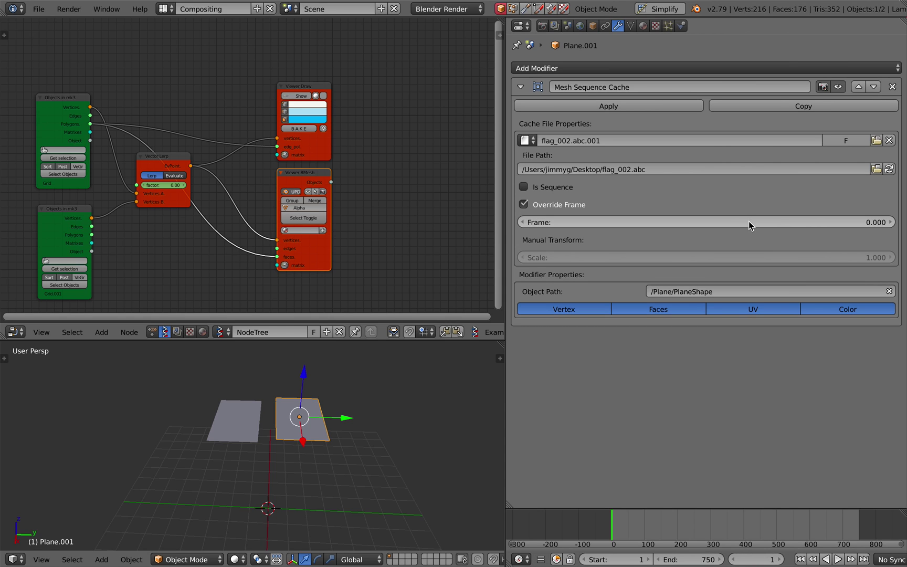
{"action": "key", "text": "i"}
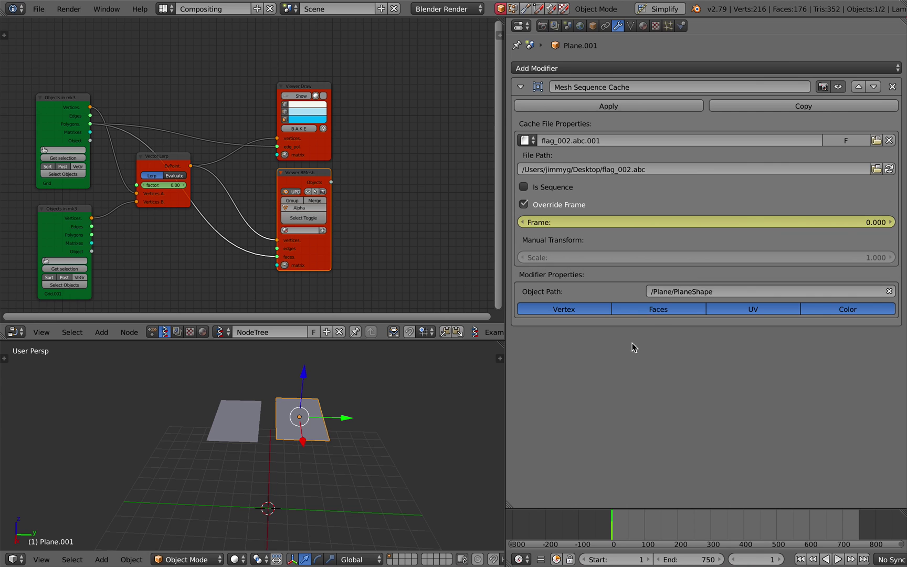
- Keyframe the duplicate's cache Frame value 0 at timeline frame 250
{"action": "left_click_drag", "start_coordinate": [705, 529], "coordinate": [778, 535]}
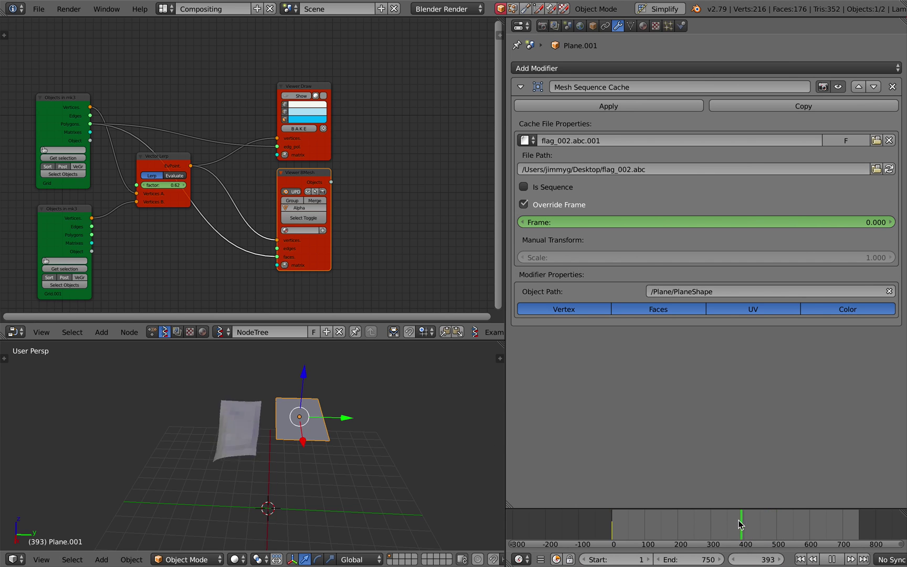
{"action": "left_click", "coordinate": [752, 563]}
{"action": "type", "text": "250"}
{"action": "key", "text": "Return"}
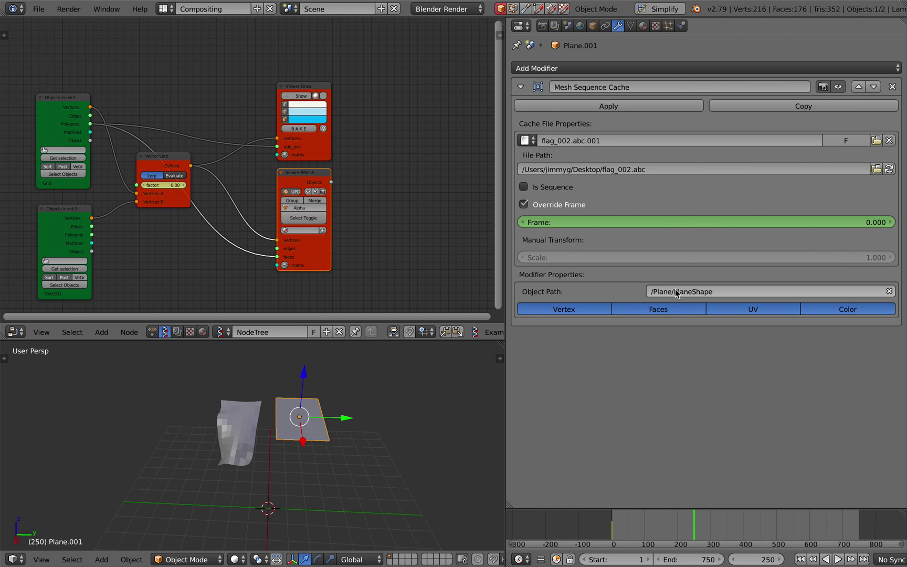
{"action": "key", "text": "i"}
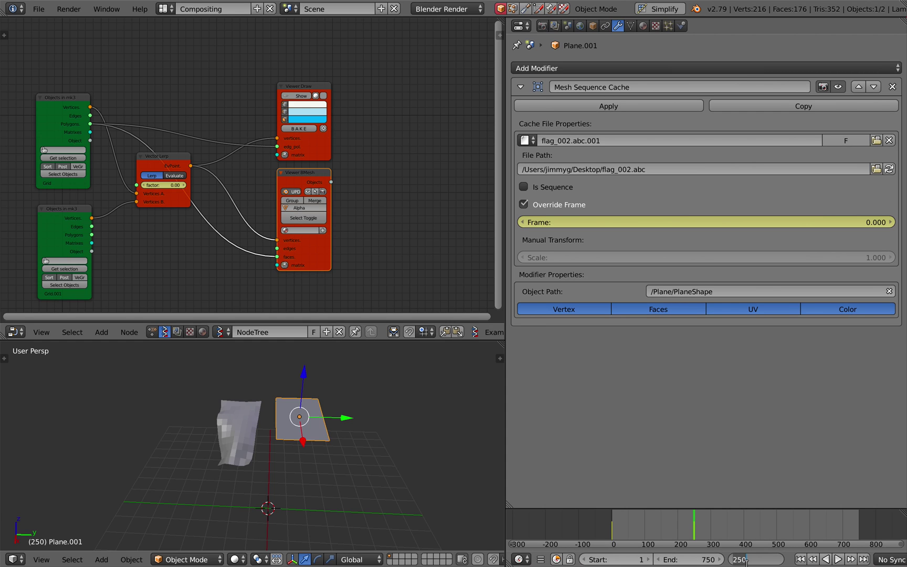
- Keyframe the duplicate's cache Frame value 500 at timeline frame 750, and scrub the timeline to check it
{"action": "key", "text": "Return"}
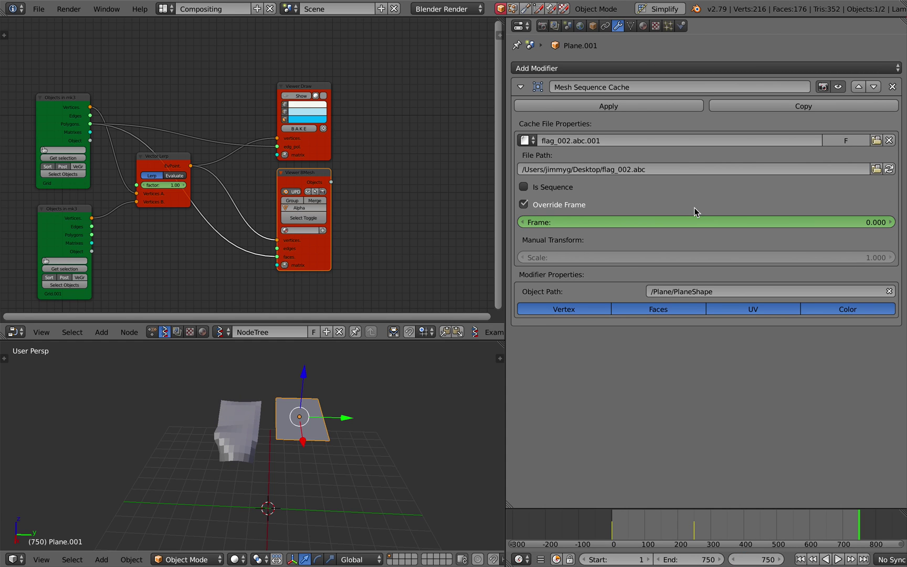
{"action": "left_click", "coordinate": [705, 219]}
{"action": "type", "text": "500"}
{"action": "key", "text": "Return"}
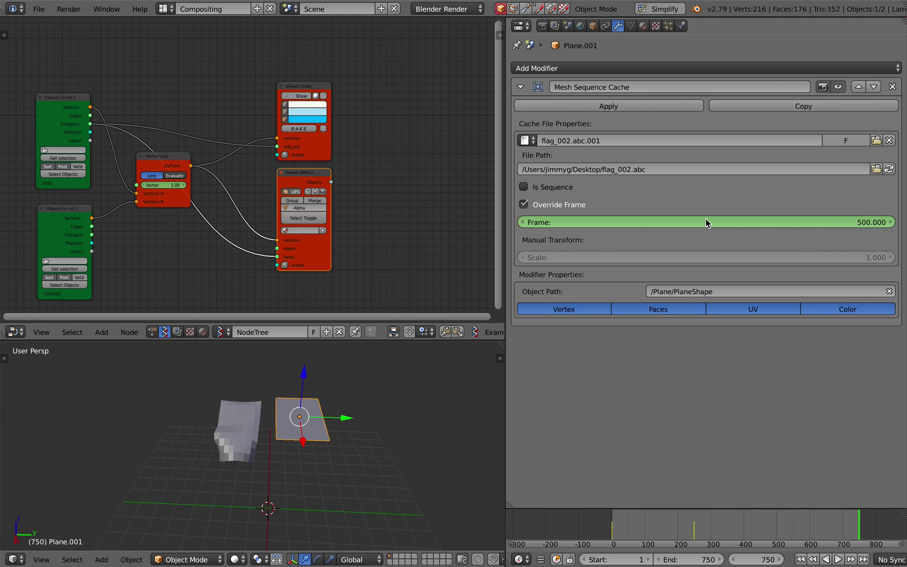
{"action": "key", "text": "i"}
{"action": "mouse_move", "coordinate": [610, 527]}
{"action": "left_mouse_down"}
{"action": "mouse_move", "coordinate": [637, 519]}
{"action": "mouse_move", "coordinate": [729, 534]}
{"action": "mouse_move", "coordinate": [827, 531]}
{"action": "mouse_move", "coordinate": [595, 527]}
{"action": "left_mouse_up"}
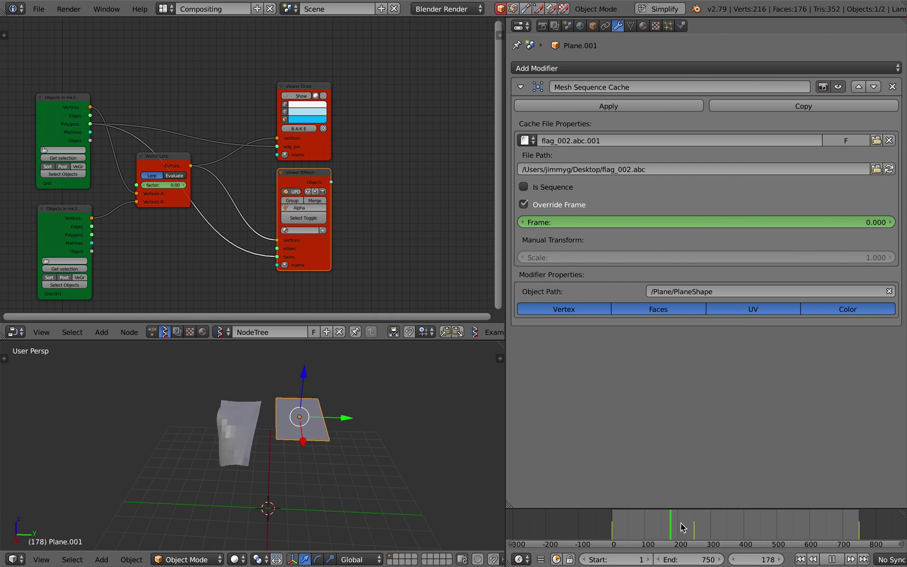
{"action": "key", "text": "Escape"}
- Select the original cloth plane and save the file
{"action": "scroll", "coordinate": [207, 444], "scroll_direction": "up", "scroll_amount": 4}
{"action": "key", "text": "ctrl+s"}
{"action": "mouse_move", "coordinate": [232, 448]}
{"action": "middle_mouse_down"}
{"action": "mouse_move", "coordinate": [236, 463]}
{"action": "mouse_move", "coordinate": [235, 438]}
{"action": "middle_mouse_up"}
{"action": "left_click", "coordinate": [236, 464]}
{"action": "scroll", "coordinate": [235, 457], "scroll_direction": "down", "scroll_amount": 2}
{"action": "right_click", "coordinate": [235, 438]}
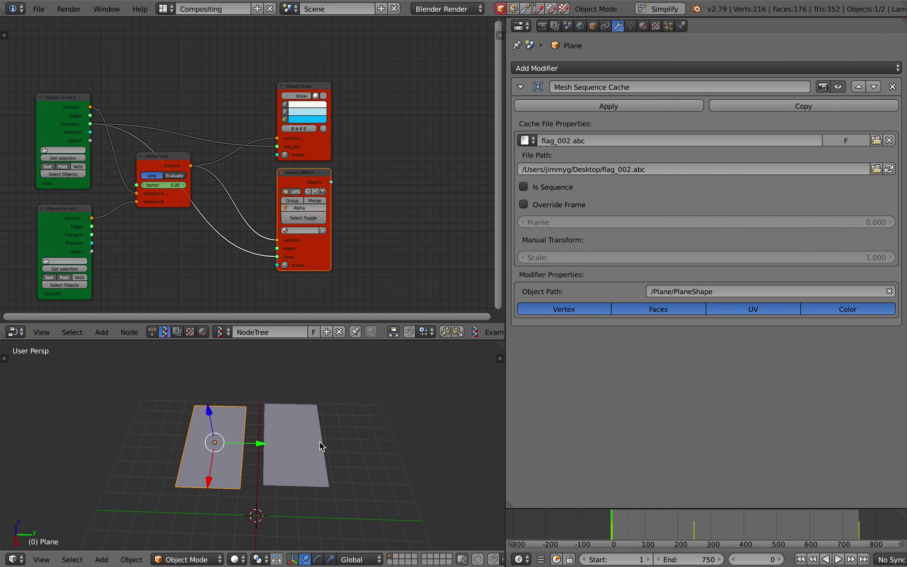
{"action": "key", "text": "ctrl+s"}
{"action": "left_click", "coordinate": [283, 438]}
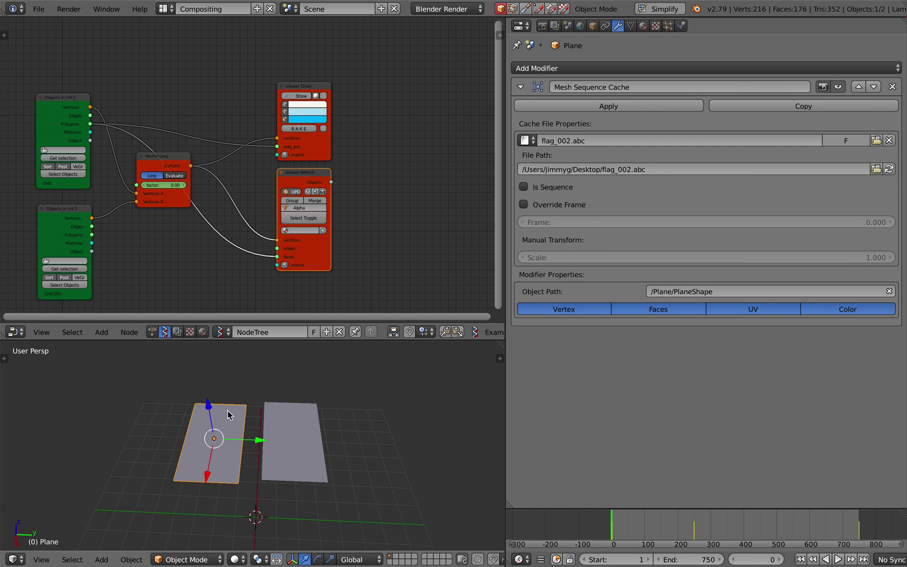
- Load the original cloth plane into the upper Objects In node and the duplicate into the lower one
{"action": "left_click", "coordinate": [63, 158]}
{"action": "right_click", "coordinate": [314, 469]}
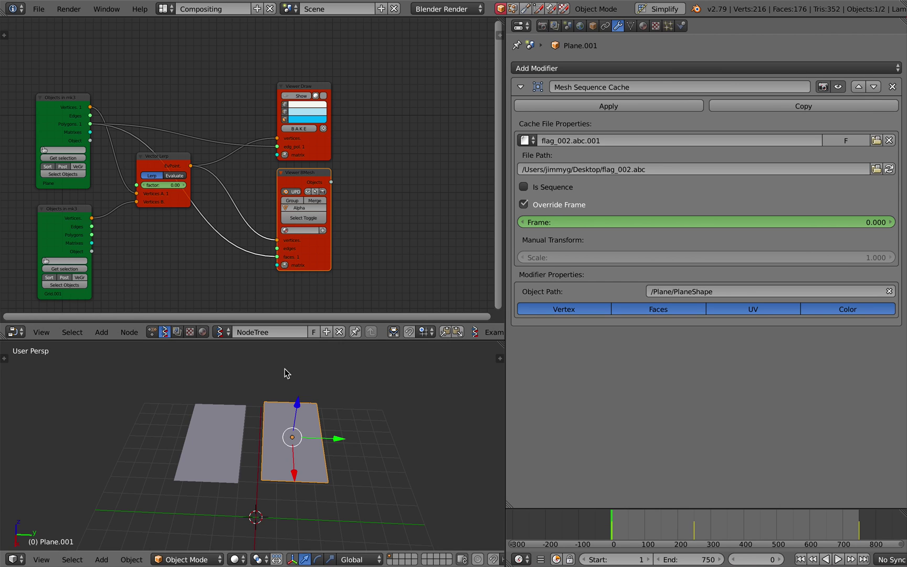
{"action": "left_click", "coordinate": [65, 269]}
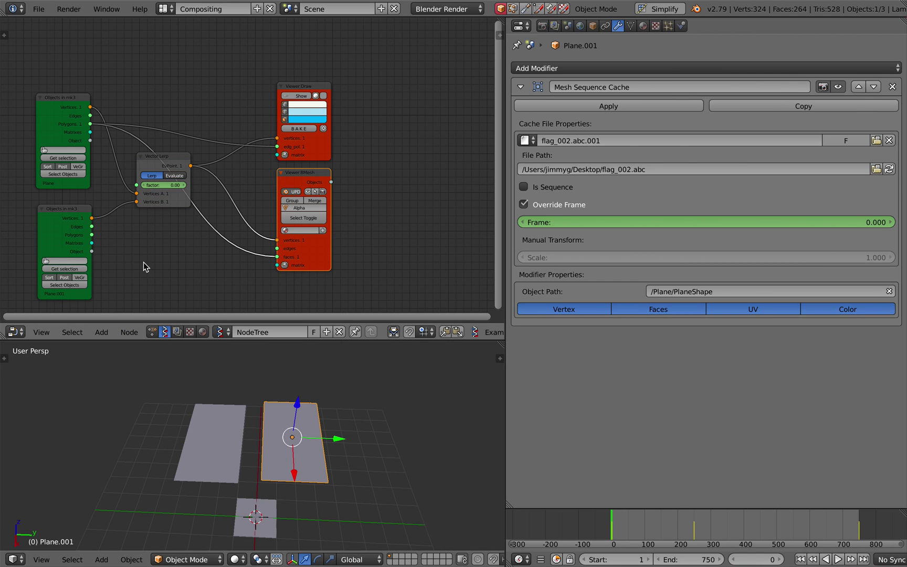
- Move the duplicate cloth plane away from the original and select the generated interpolated mesh at the grid's origin
{"action": "right_click", "coordinate": [222, 432]}
{"action": "right_click_drag", "start_coordinate": [301, 430], "coordinate": [326, 473]}
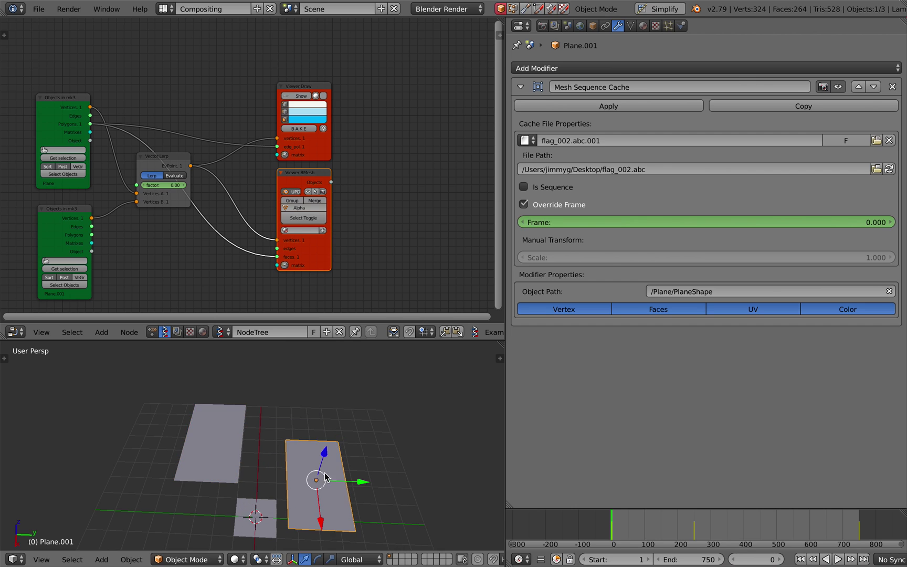
{"action": "right_click", "coordinate": [263, 534]}
{"action": "middle_click_drag", "start_coordinate": [282, 518], "coordinate": [332, 418]}
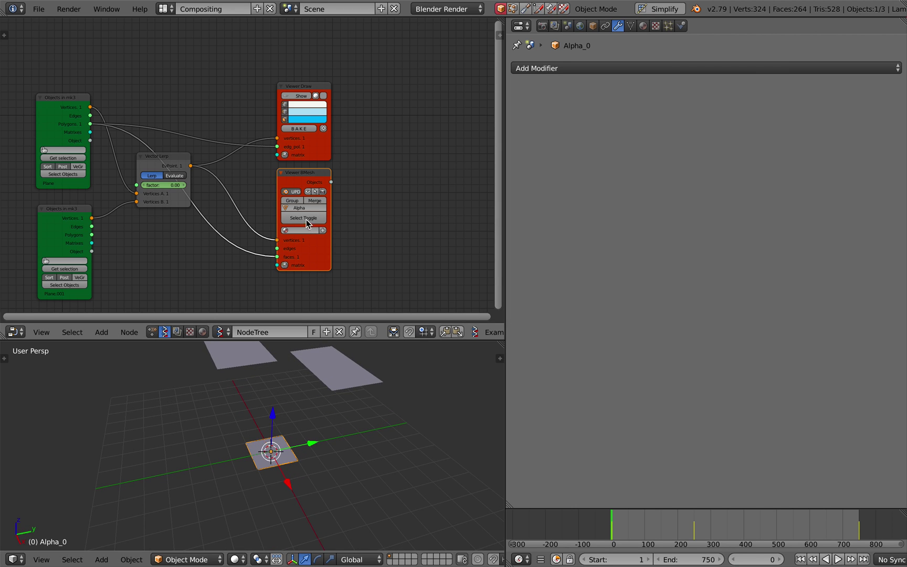
- Spread out the Vector Lerp, Viewer Draw and Viewer BMesh nodes, moving them farther from the Objects In nodes
{"action": "left_click_drag", "start_coordinate": [302, 172], "coordinate": [306, 172]}
{"action": "left_click_drag", "start_coordinate": [640, 522], "coordinate": [733, 520]}
{"action": "left_click_drag", "start_coordinate": [320, 139], "coordinate": [339, 122]}
{"action": "left_click_drag", "start_coordinate": [158, 160], "coordinate": [191, 160]}
{"action": "left_click_drag", "start_coordinate": [322, 246], "coordinate": [334, 237]}
- Preview the blended animation, set the frame range to start at 250 and end at 500, and save the file
{"action": "key", "text": "alt+a"}
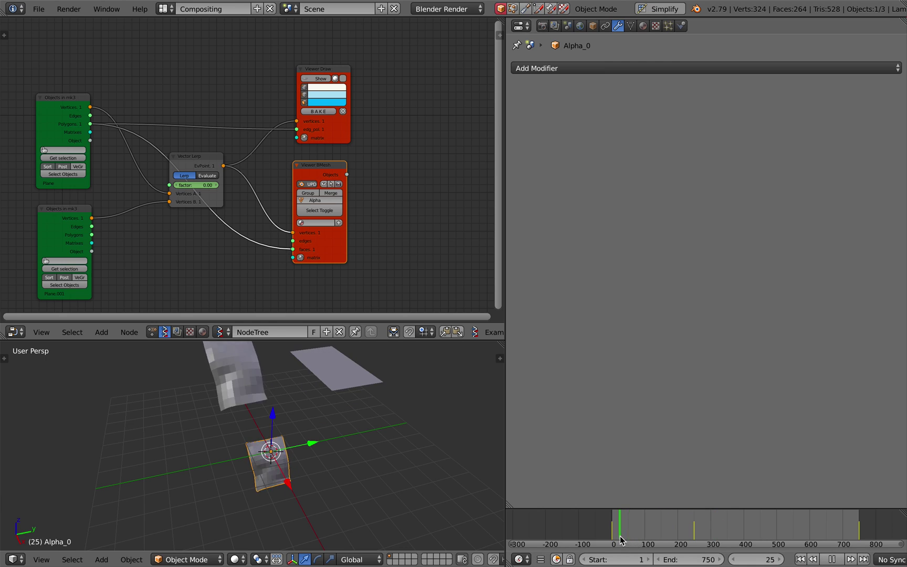
{"action": "left_click_drag", "start_coordinate": [806, 539], "coordinate": [726, 542]}
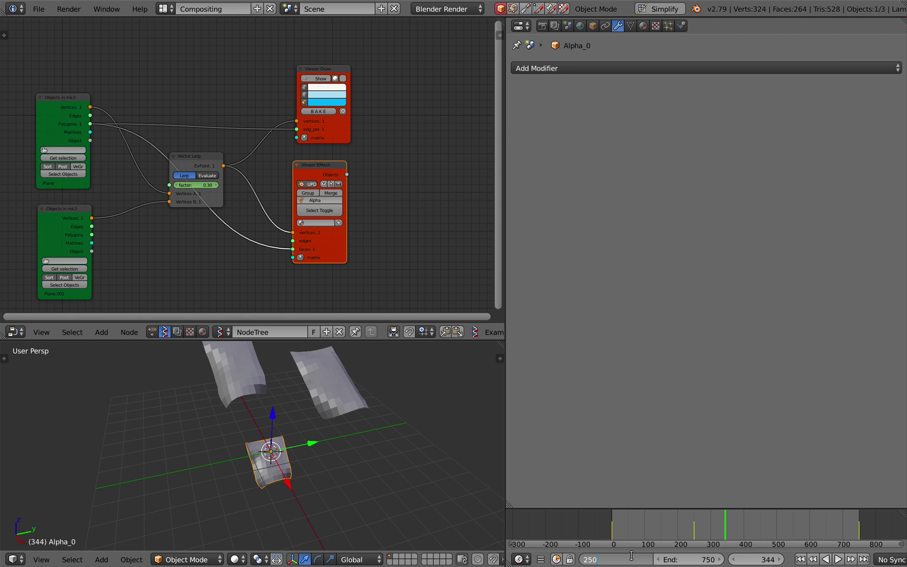
{"action": "key", "text": "Return"}
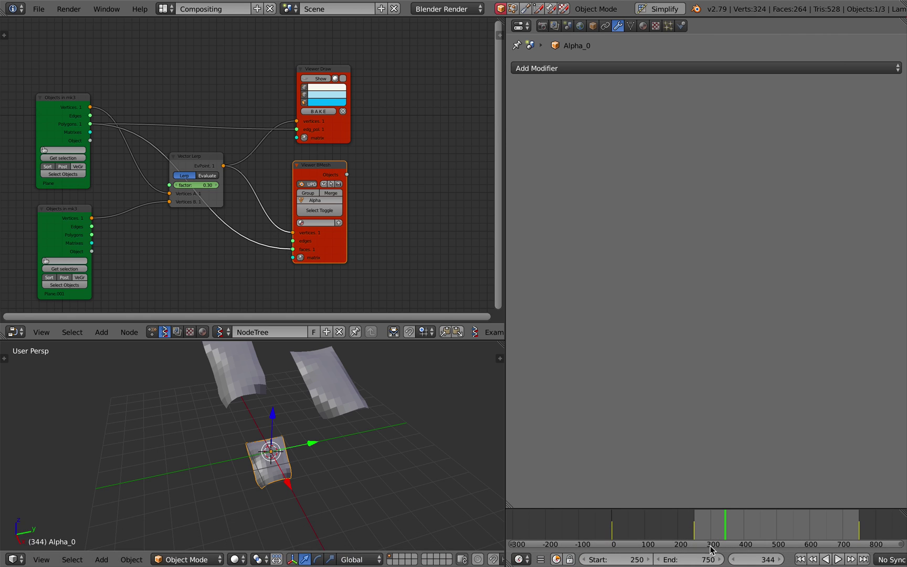
{"action": "type", "text": "500"}
{"action": "key", "text": "Return"}
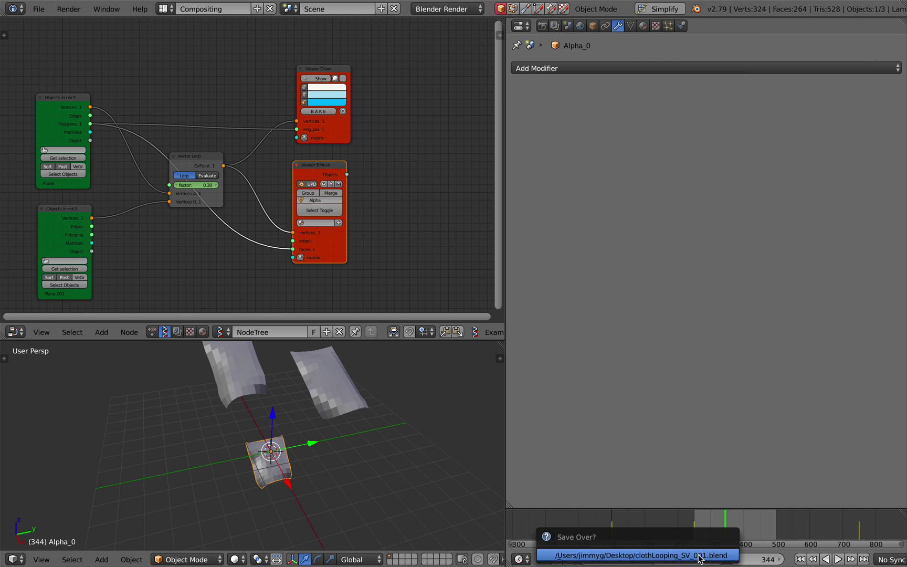
{"action": "left_click", "coordinate": [736, 534]}
- Play the frame range and examine the interpolated cloth's motion close up
{"action": "key", "text": "alt+a"}
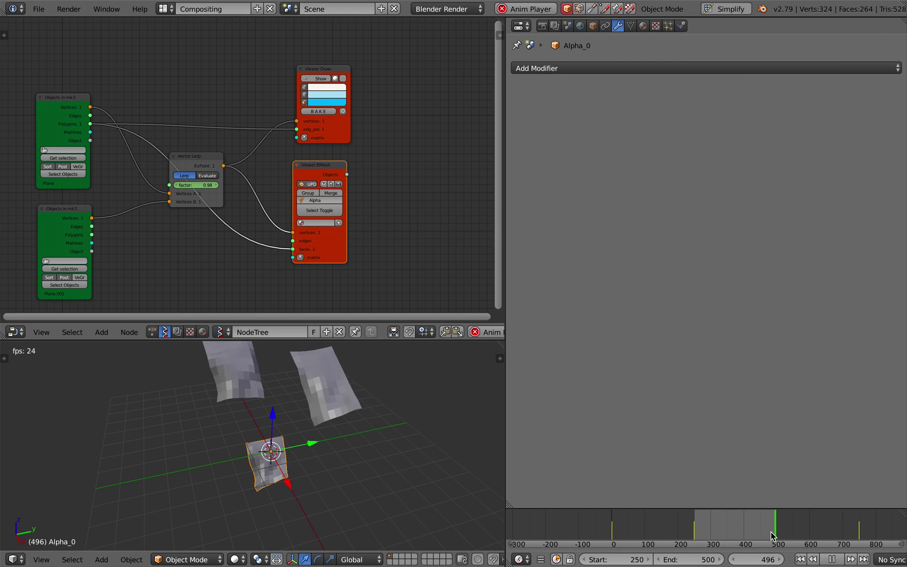
{"action": "middle_click_drag", "start_coordinate": [304, 449], "coordinate": [239, 443]}
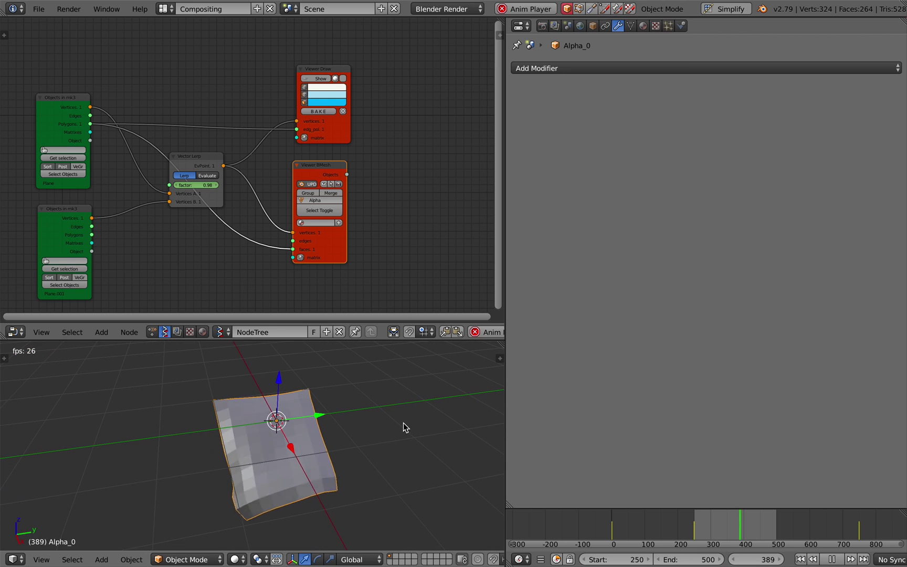
{"action": "middle_click_drag", "start_coordinate": [405, 425], "coordinate": [381, 421]}
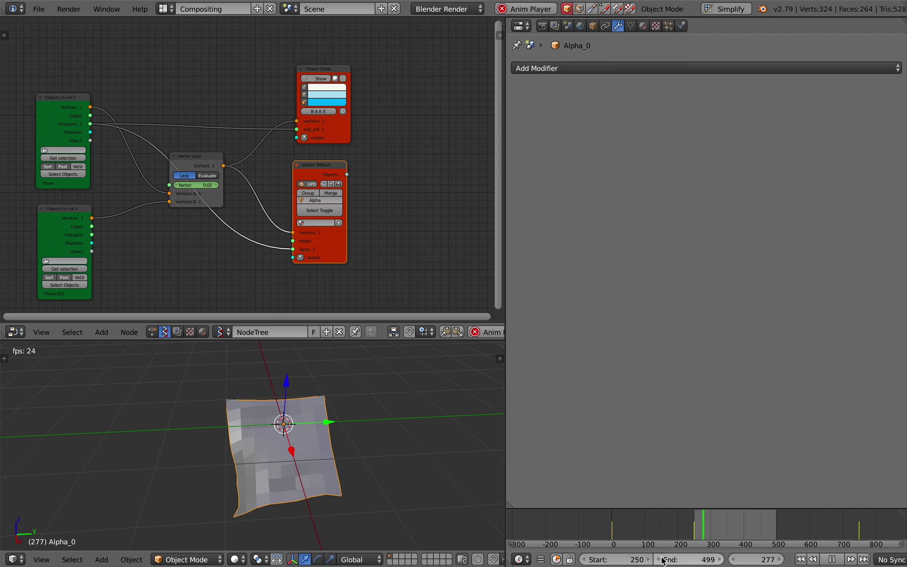
- Set the end frame to 499 and check the cloth's loop transition from another angle
{"action": "left_click_drag", "start_coordinate": [775, 528], "coordinate": [773, 526]}
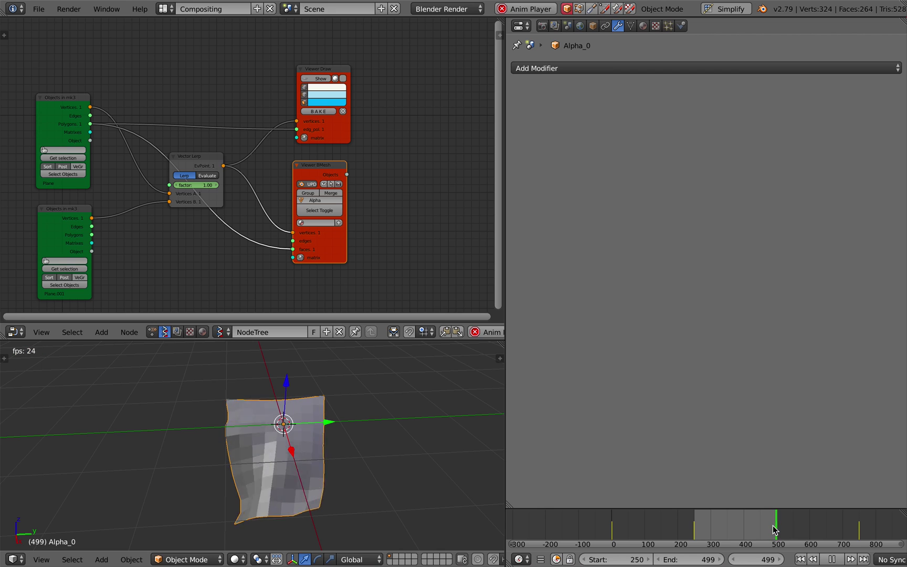
{"action": "middle_click_drag", "start_coordinate": [314, 416], "coordinate": [360, 330]}
{"action": "middle_click_drag", "start_coordinate": [374, 239], "coordinate": [381, 246], "text": "ctrl"}
{"action": "scroll", "coordinate": [285, 180], "scroll_direction": "up", "scroll_amount": 7}
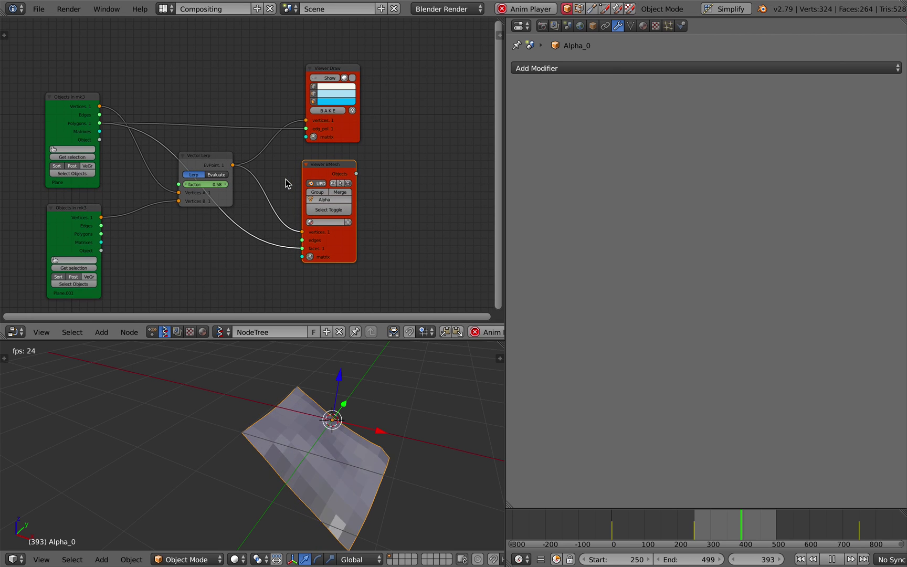
- Reposition the Vector Lerp node and move both Objects In nodes closer to it while the cloth loop plays
{"action": "middle_click_drag", "start_coordinate": [233, 179], "coordinate": [253, 163]}
{"action": "scroll", "coordinate": [252, 173], "scroll_direction": "down", "scroll_amount": 2}
{"action": "mouse_move", "coordinate": [227, 143]}
{"action": "left_mouse_down"}
{"action": "mouse_move", "coordinate": [211, 153]}
{"action": "mouse_move", "coordinate": [212, 141]}
{"action": "left_mouse_up"}
{"action": "scroll", "coordinate": [197, 104], "scroll_direction": "up", "scroll_amount": 4}
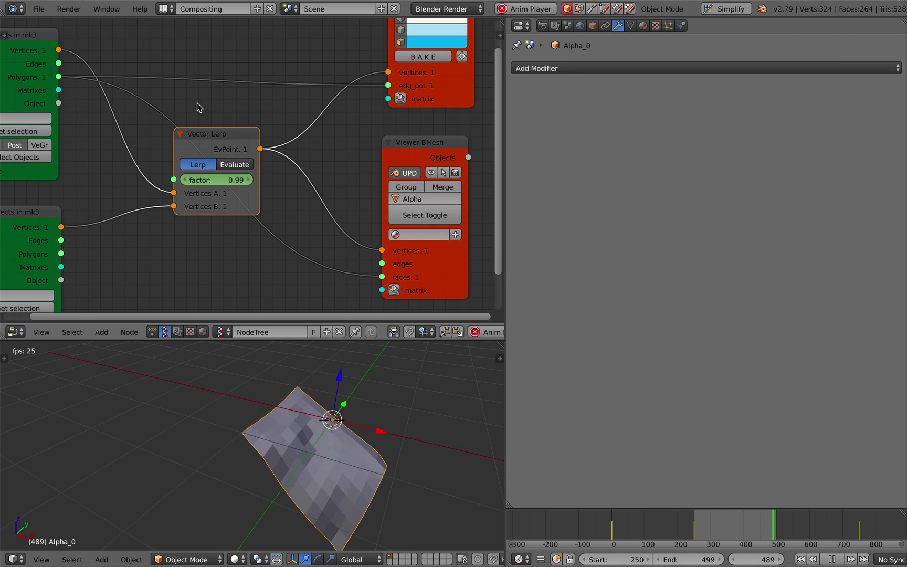
{"action": "scroll", "coordinate": [225, 168], "scroll_direction": "down", "scroll_amount": 3}
{"action": "middle_click_drag", "start_coordinate": [220, 182], "coordinate": [251, 169]}
{"action": "left_click_drag", "start_coordinate": [102, 82], "coordinate": [121, 81]}
{"action": "left_click_drag", "start_coordinate": [111, 192], "coordinate": [129, 176]}
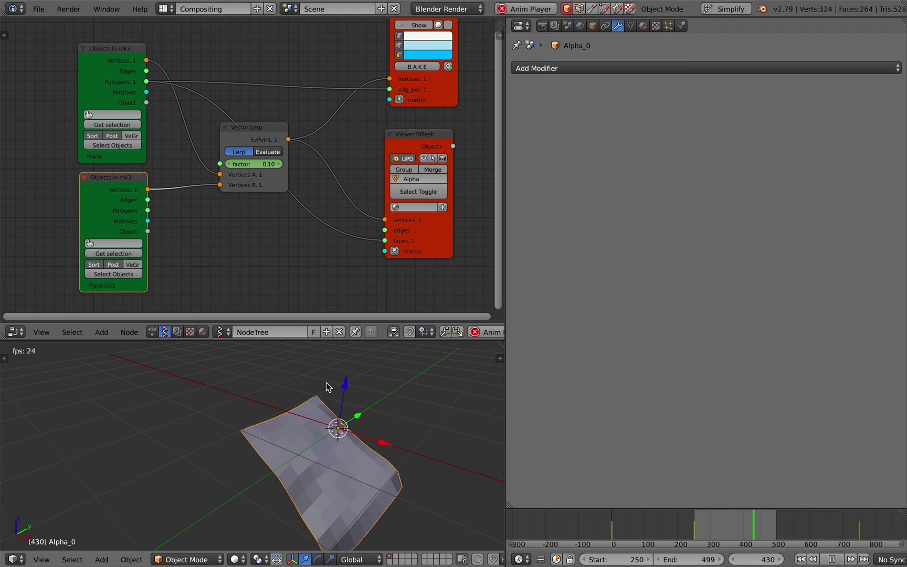
{"action": "middle_click_drag", "start_coordinate": [338, 428], "coordinate": [391, 416]}
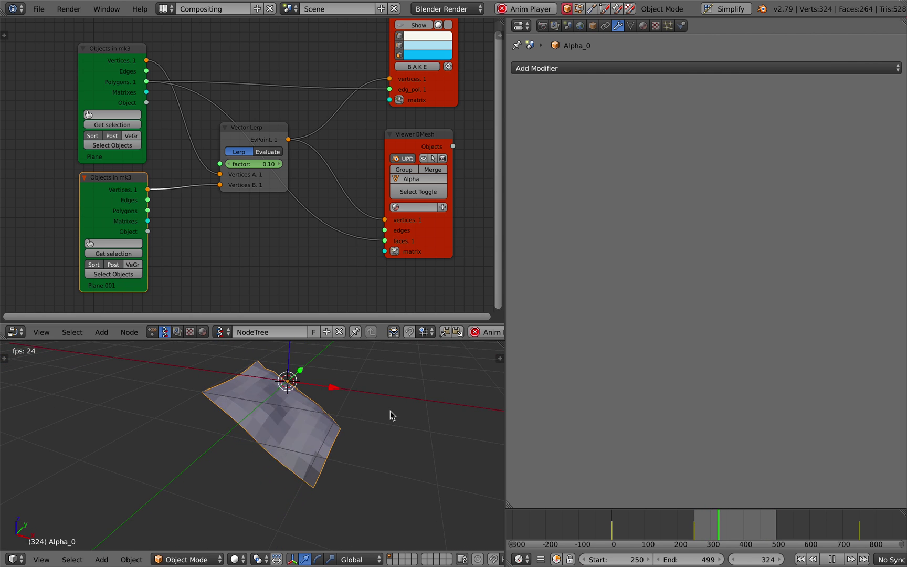